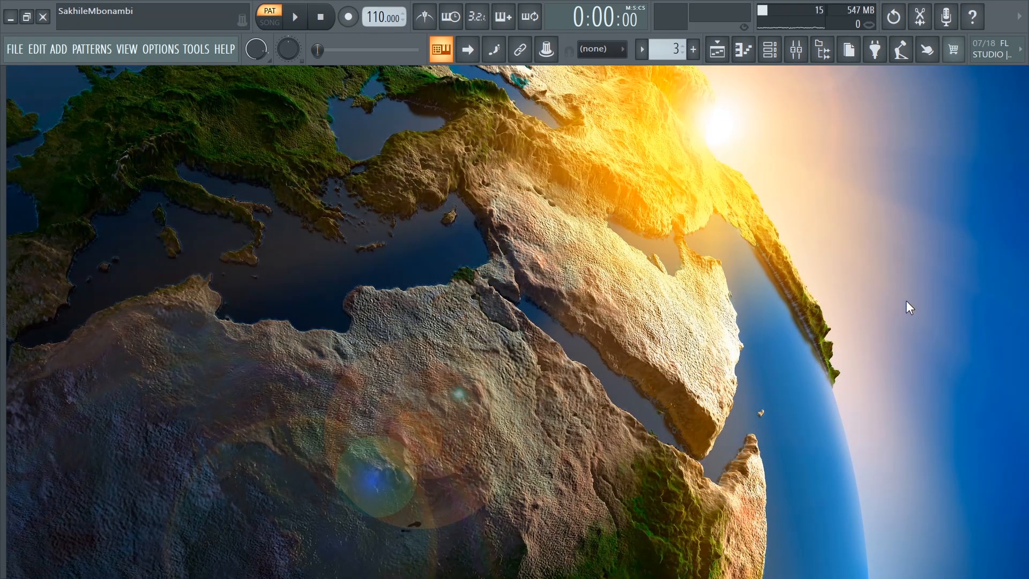
Open the F Major D minor channel's notes in the piano roll and play back the chord progression
click(783, 49)
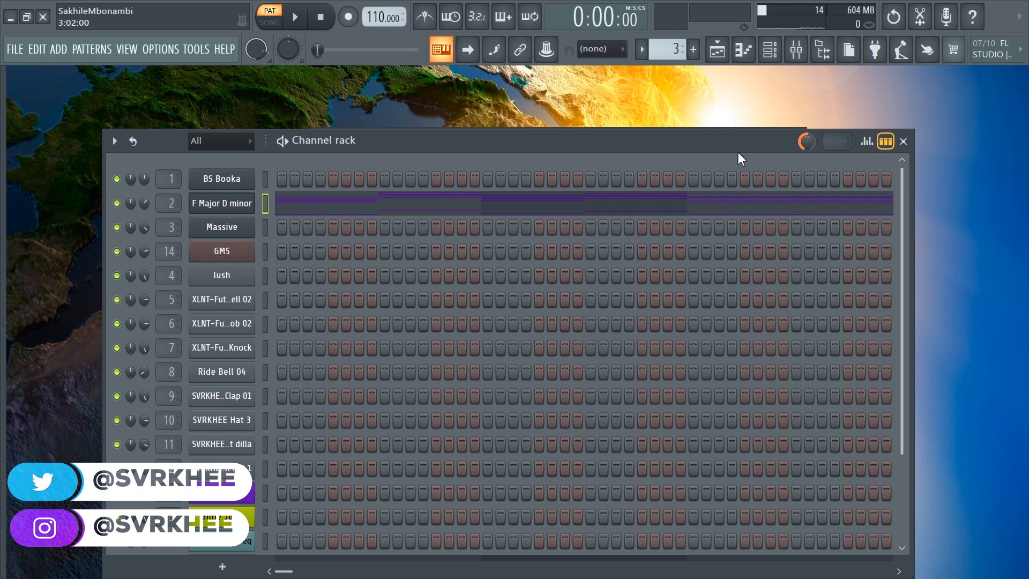
click(698, 219)
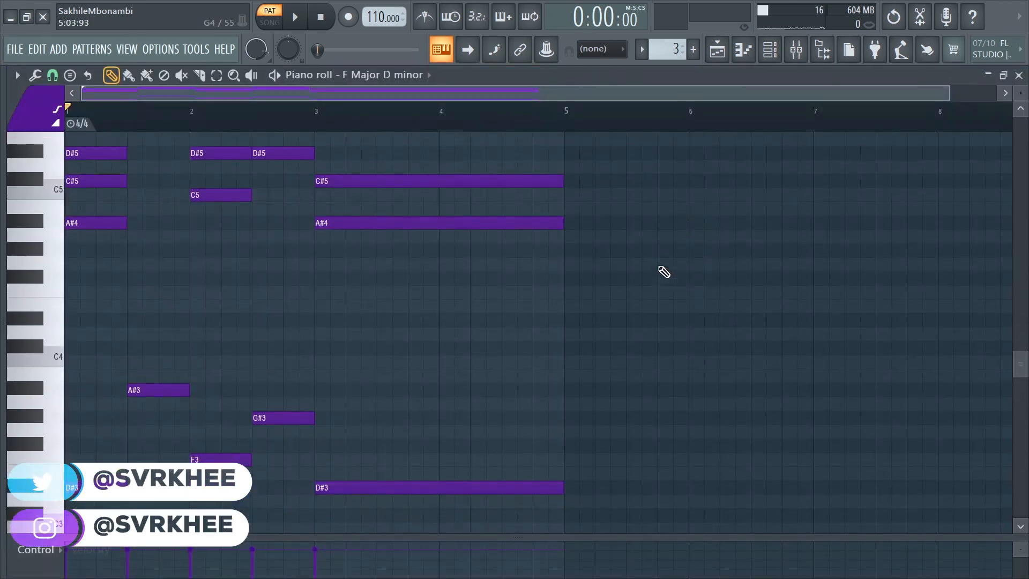
scroll(664, 271, up, 2)
drag(843, 538, 841, 575)
drag(1020, 93, 1020, 104)
key(space)
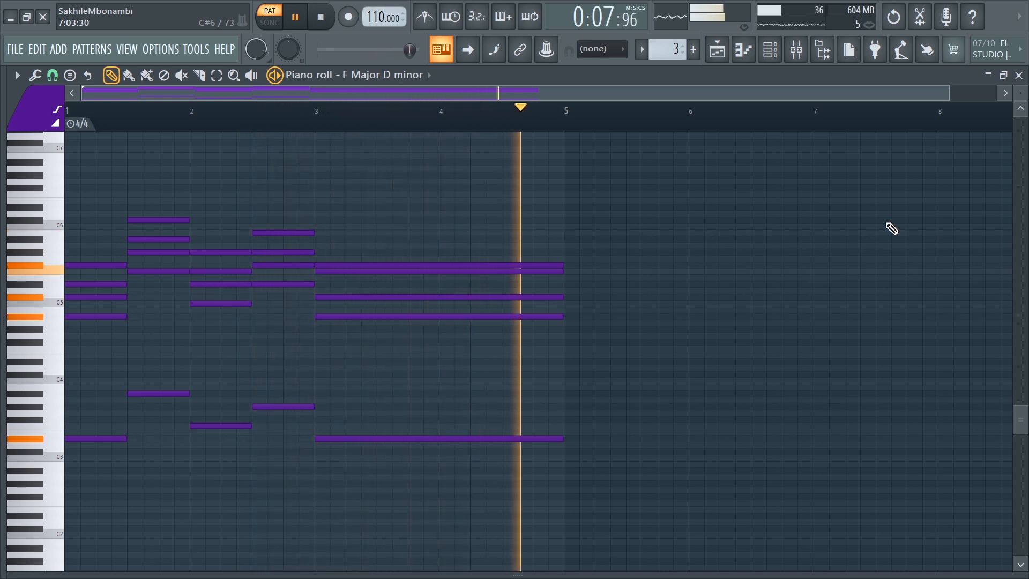
key(space)
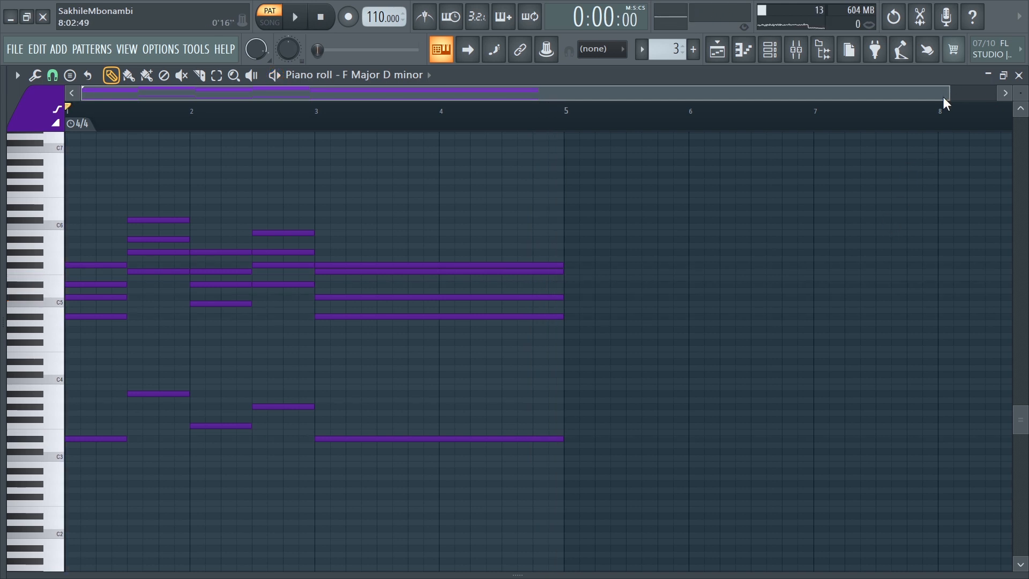
drag(946, 96, 688, 300)
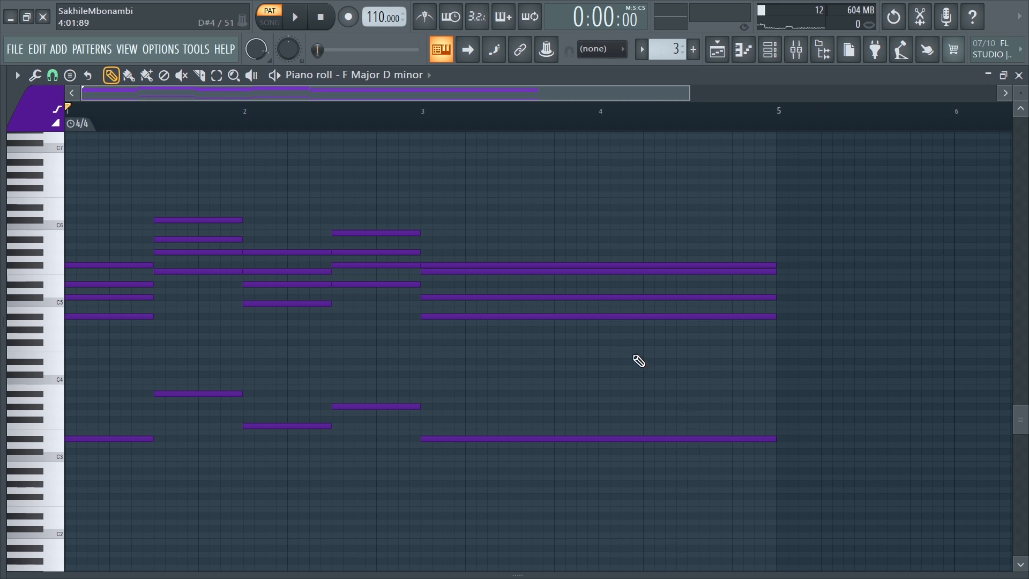
Switch to the BS Booka pattern, play its notes in the piano roll, and close the piano roll
click(764, 62)
click(770, 50)
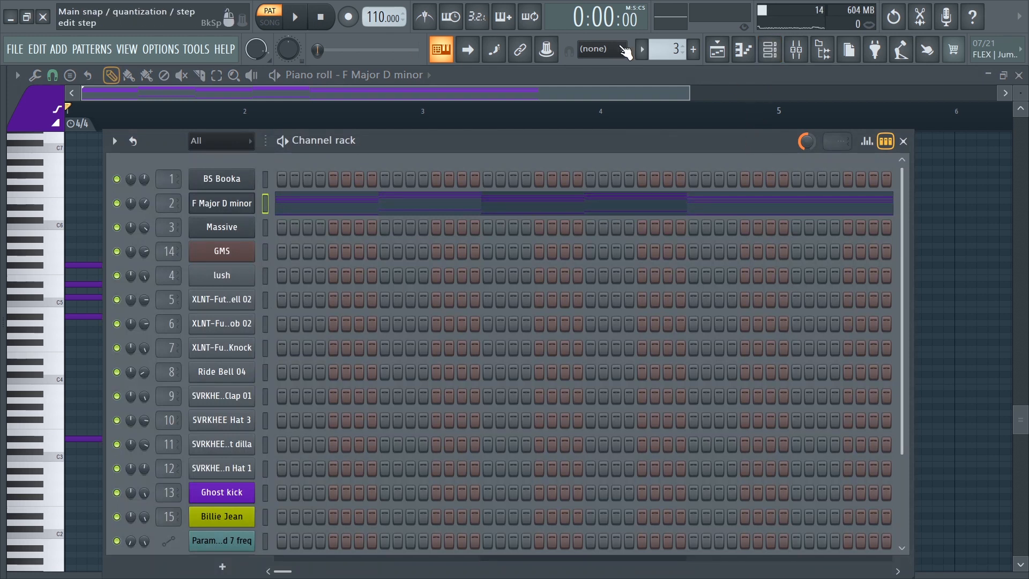
click(652, 46)
click(356, 161)
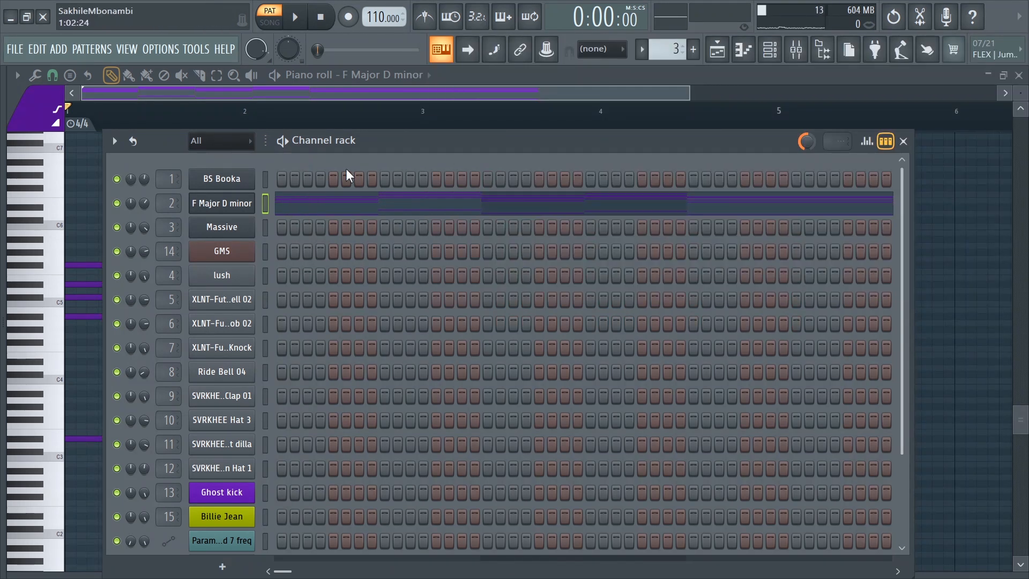
click(667, 49)
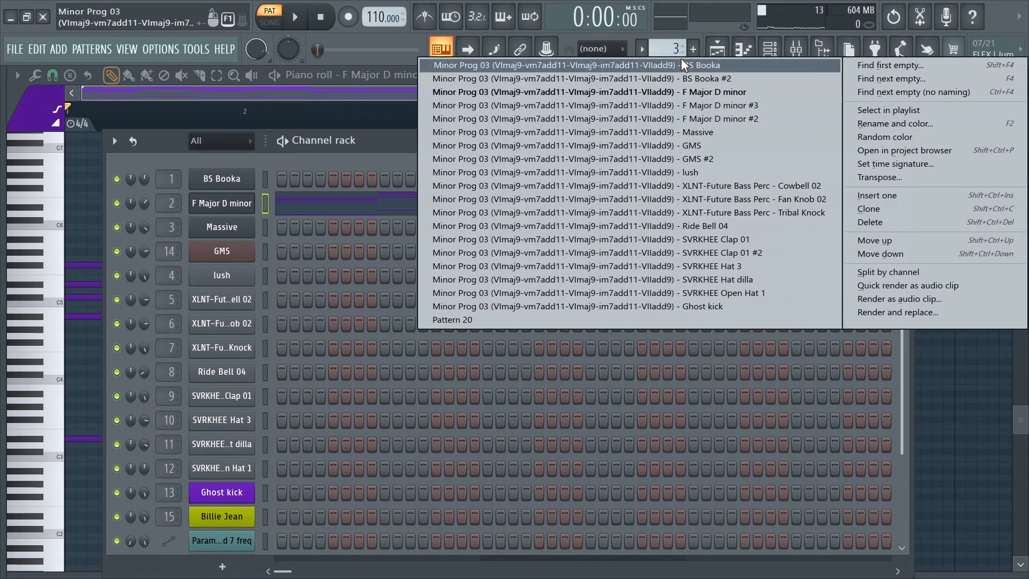
click(633, 64)
click(543, 185)
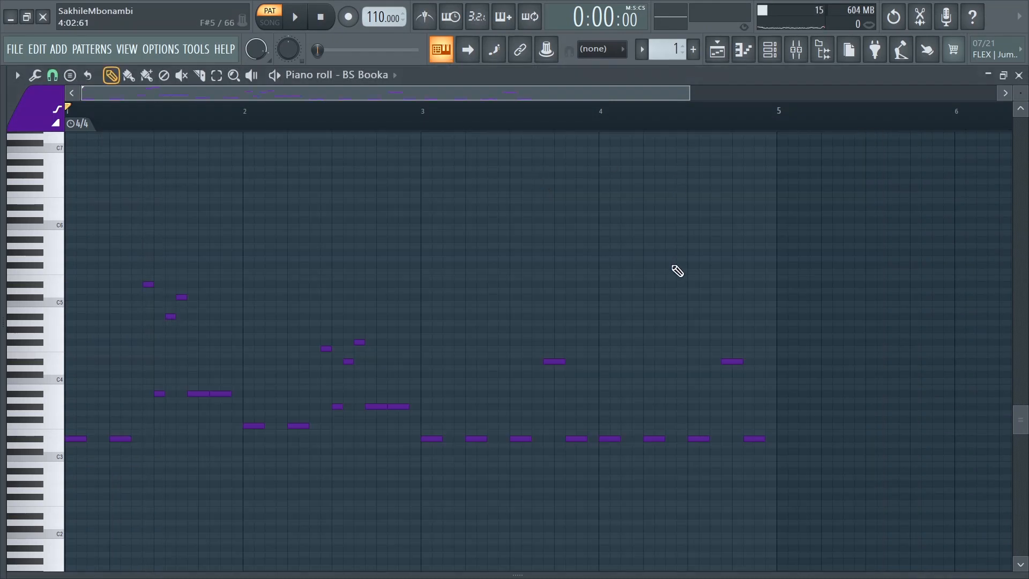
scroll(951, 397, up, 1)
key(space)
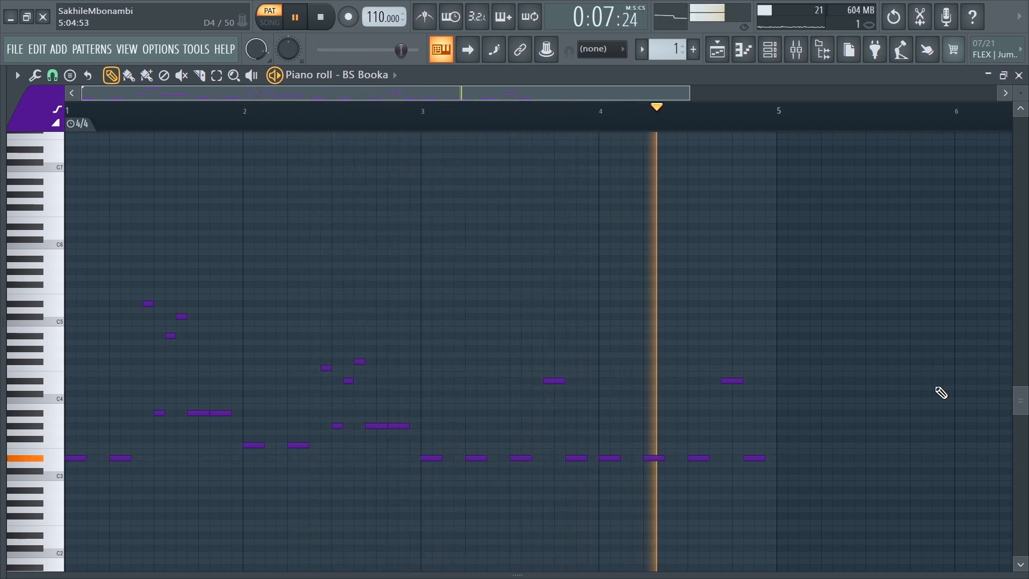
key(space)
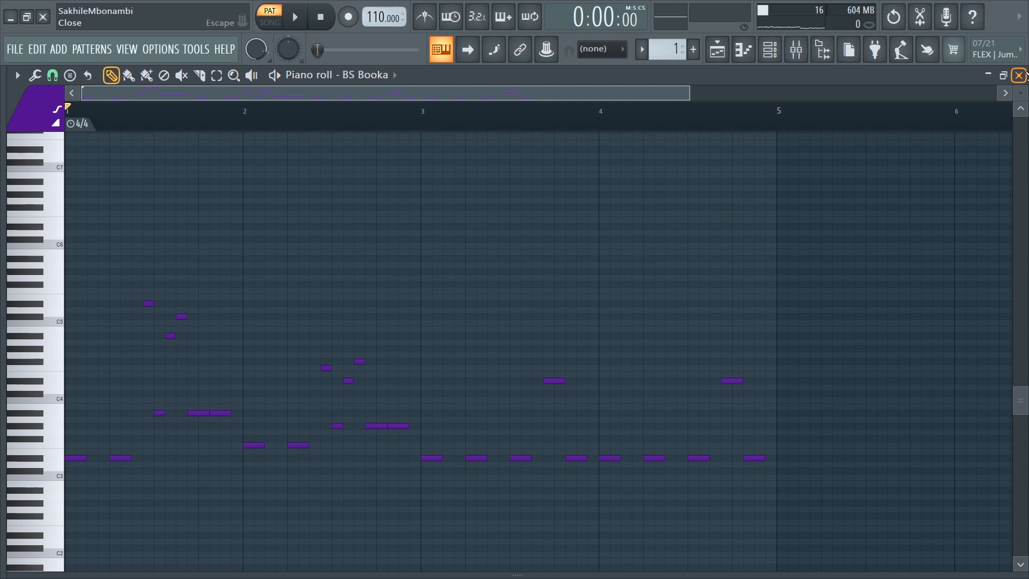
click(1018, 76)
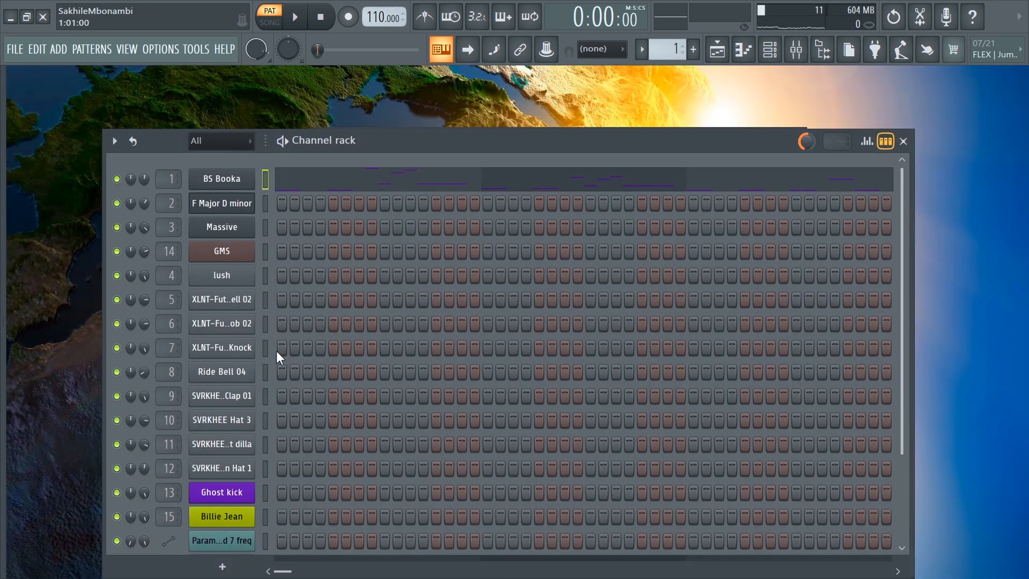
Switch to the Massive pattern and play back its chord stabs in the piano roll
click(264, 229)
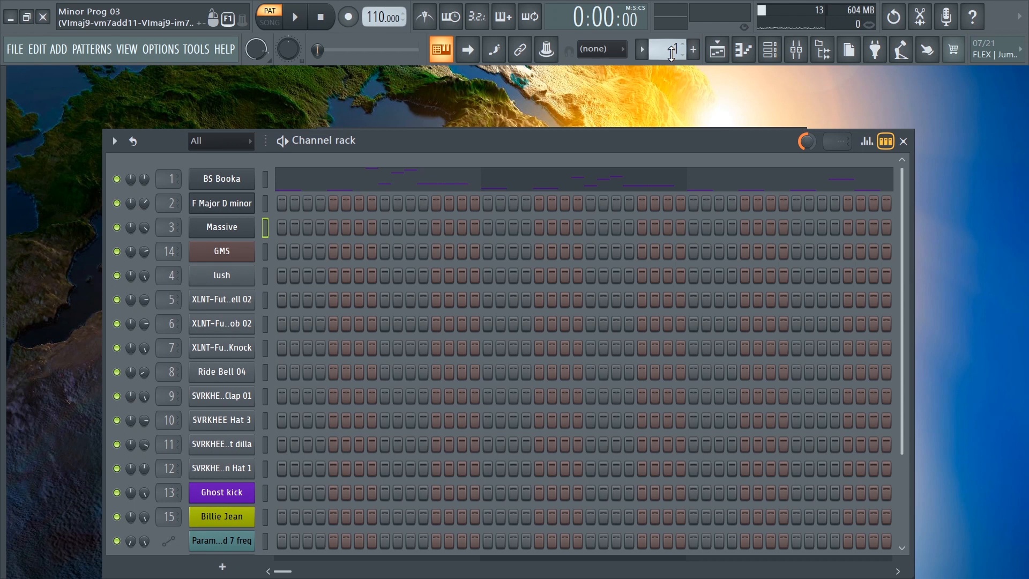
click(668, 50)
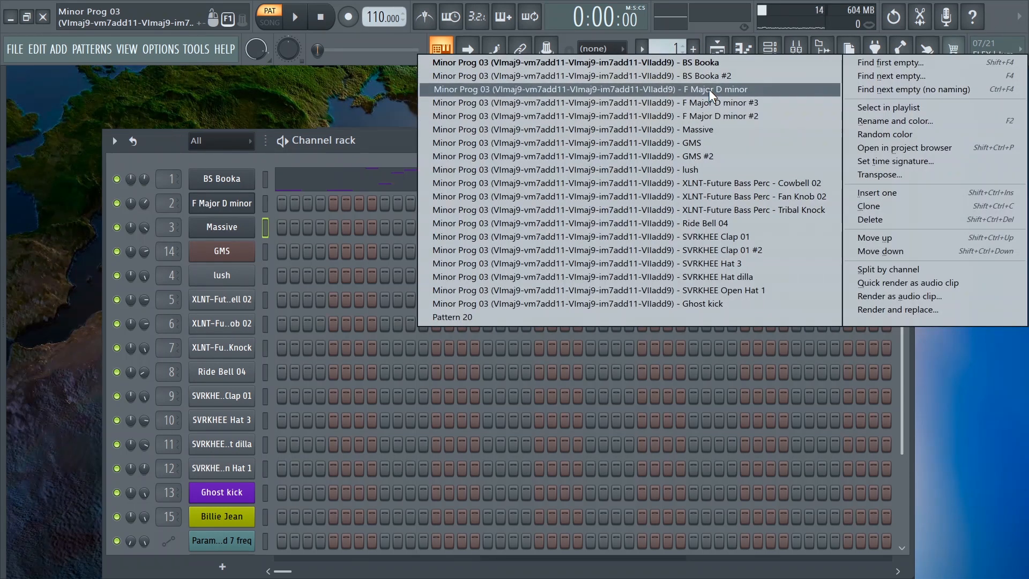
click(708, 89)
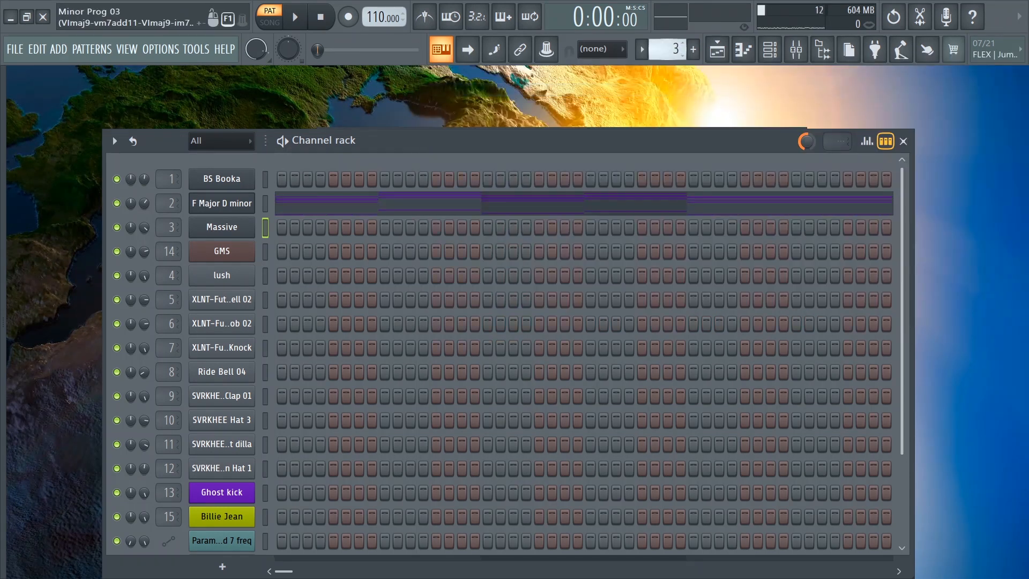
key(KP_Add)
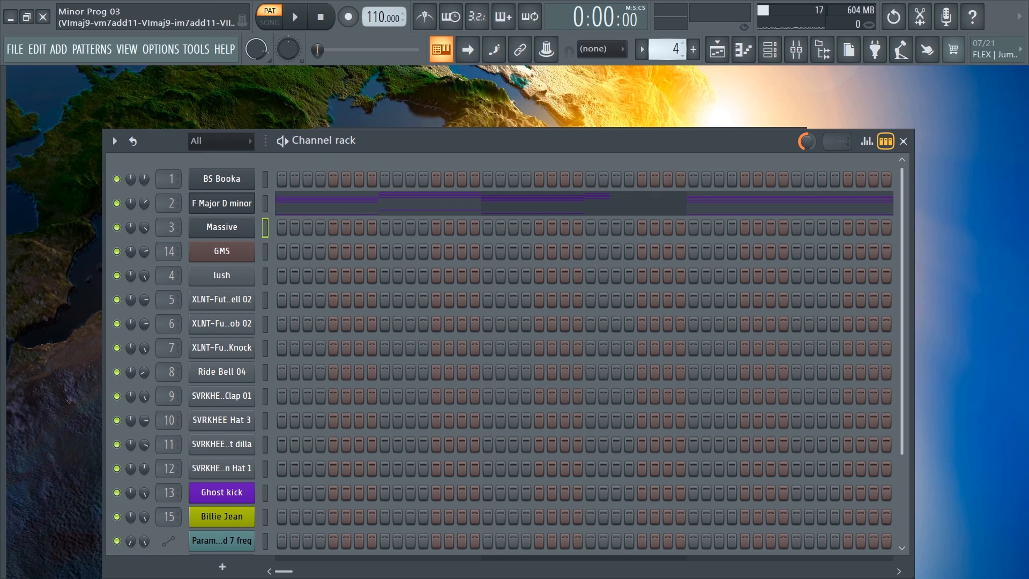
key(KP_Add)
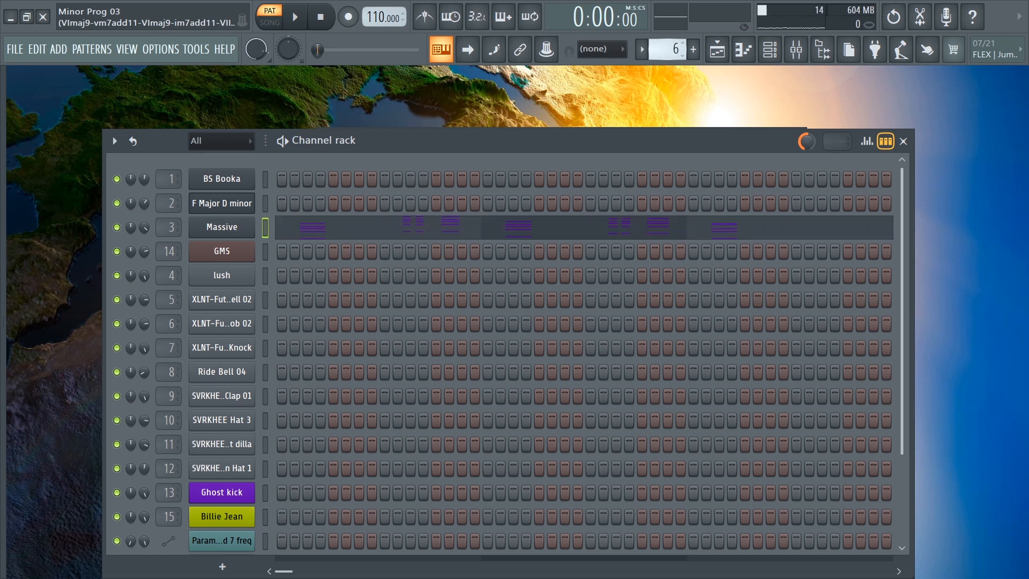
click(479, 225)
drag(695, 95, 396, 184)
key(space)
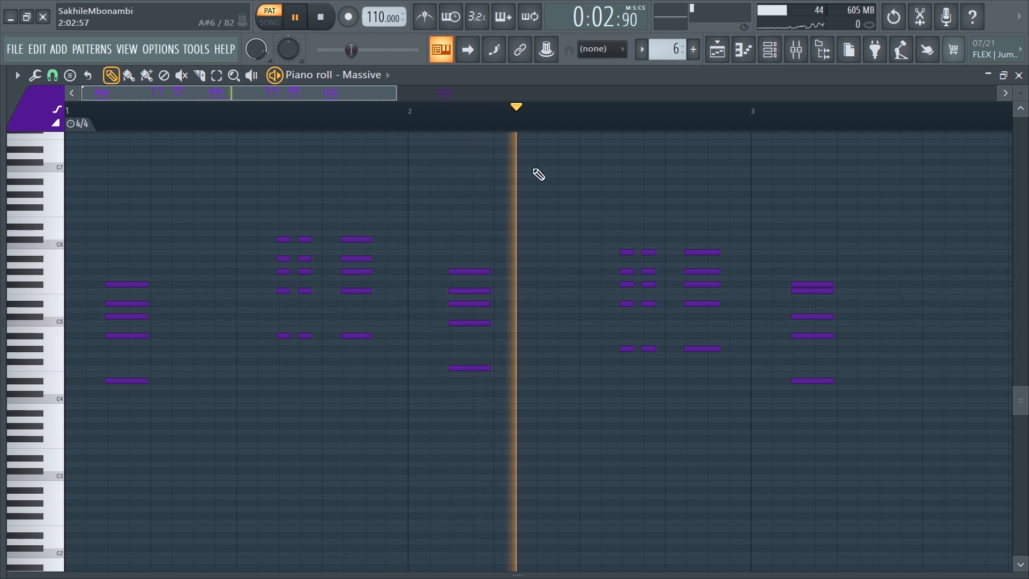
drag(396, 96, 546, 120)
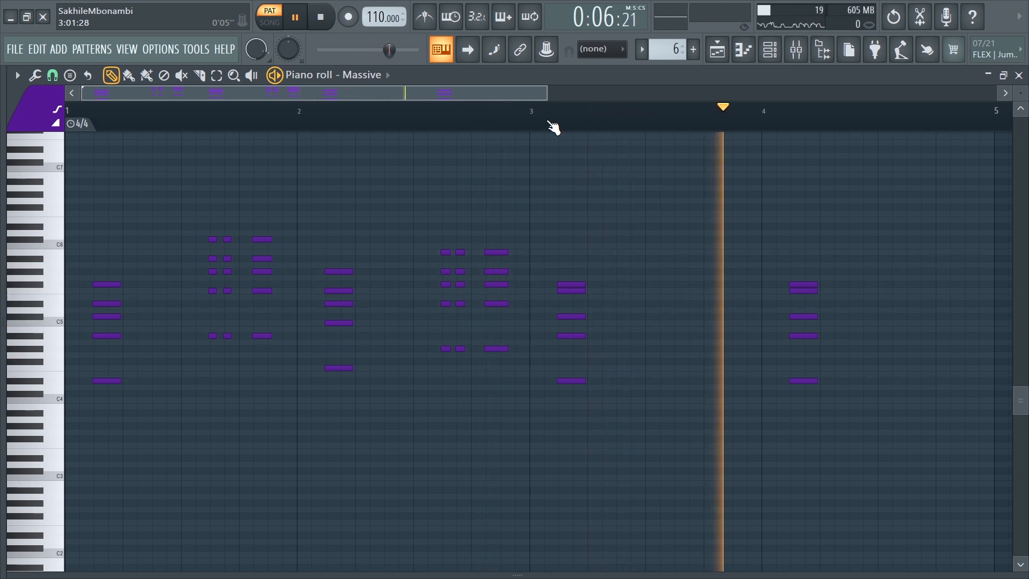
key(space)
Switch to the GMS pattern and play back its sustained chords in the piano roll
click(772, 54)
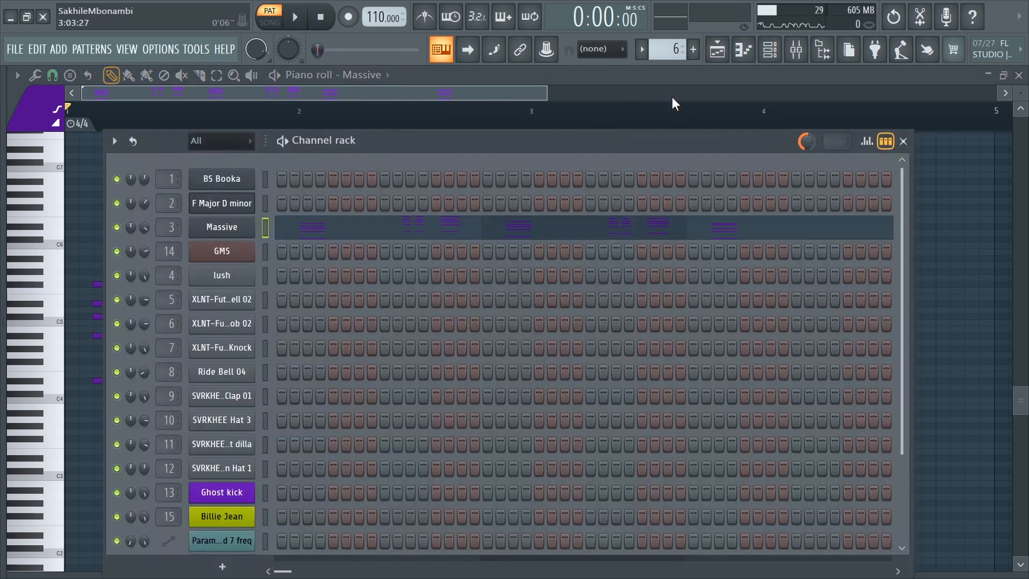
click(672, 55)
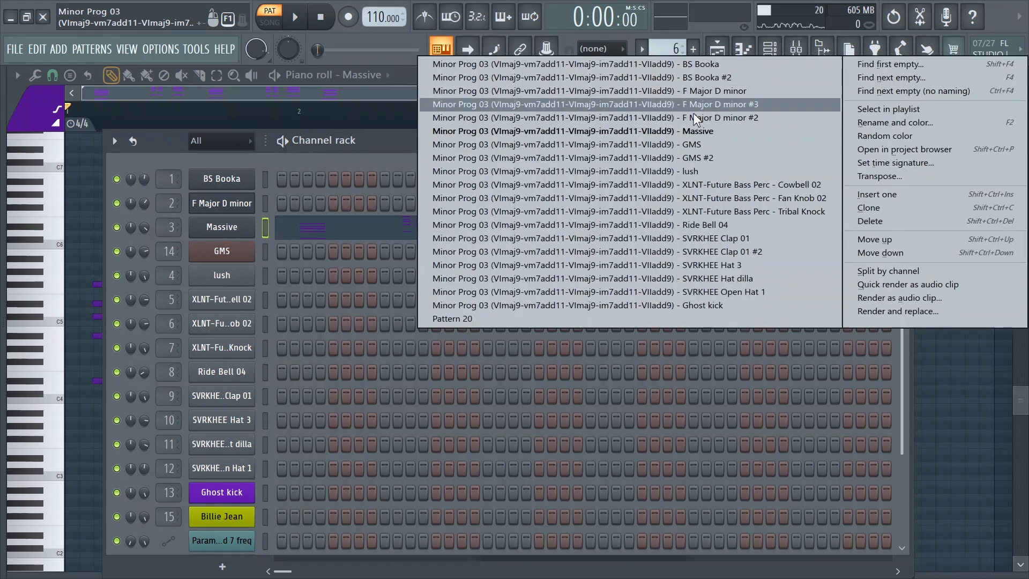
click(699, 143)
click(520, 259)
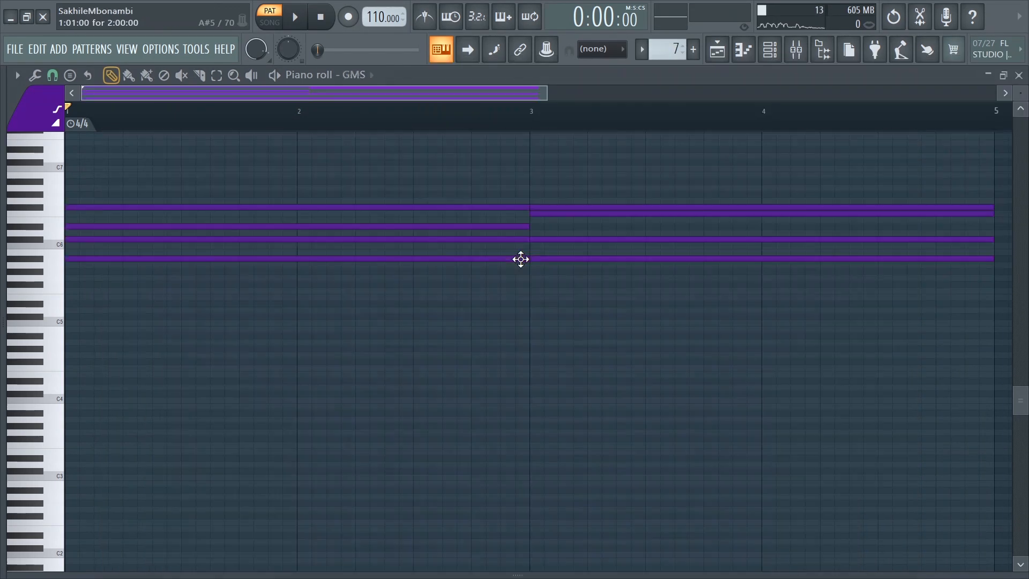
drag(547, 94, 604, 96)
scroll(636, 324, up, 3)
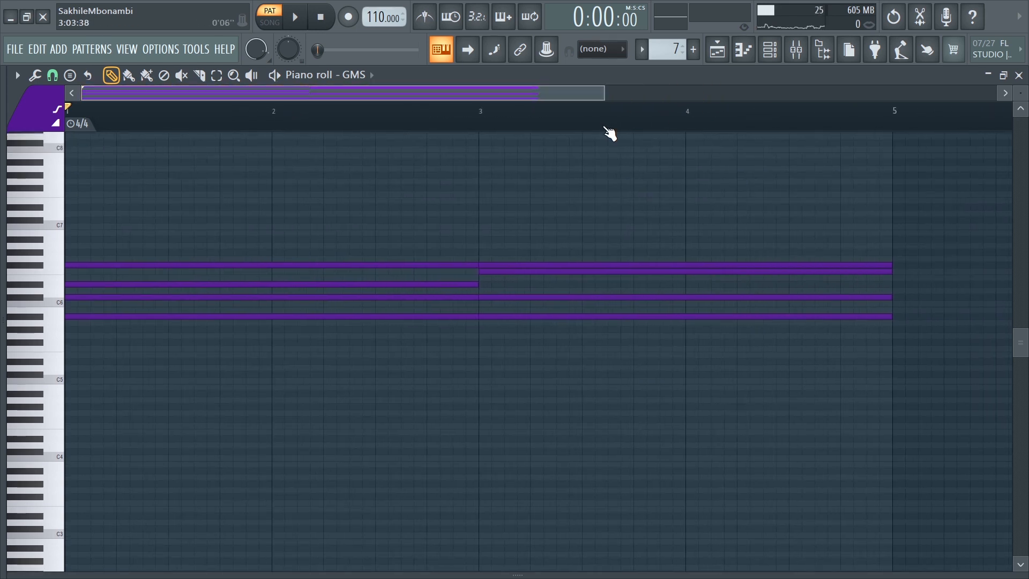
key(space)
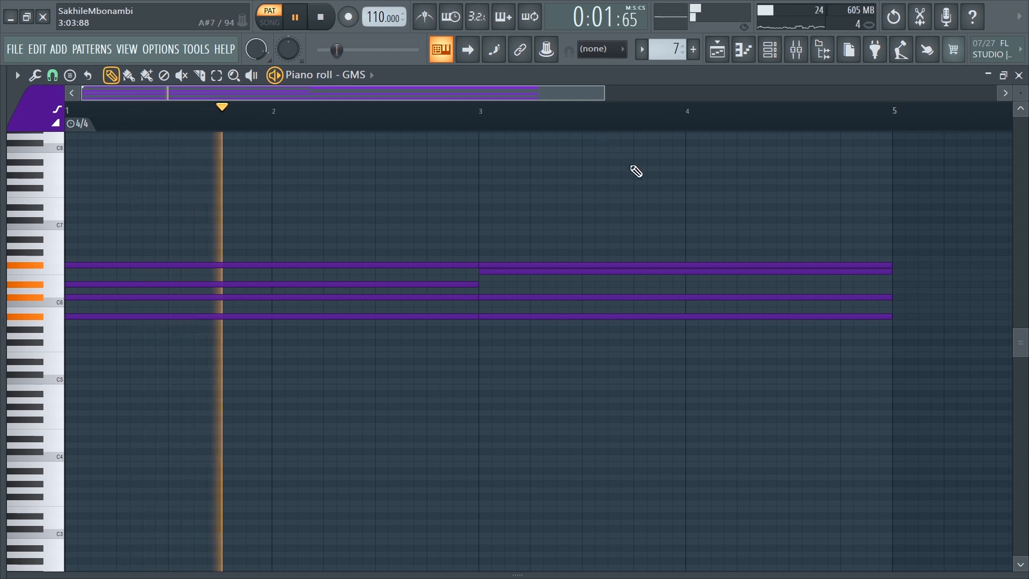
scroll(654, 181, up, 1)
scroll(657, 184, up, 3)
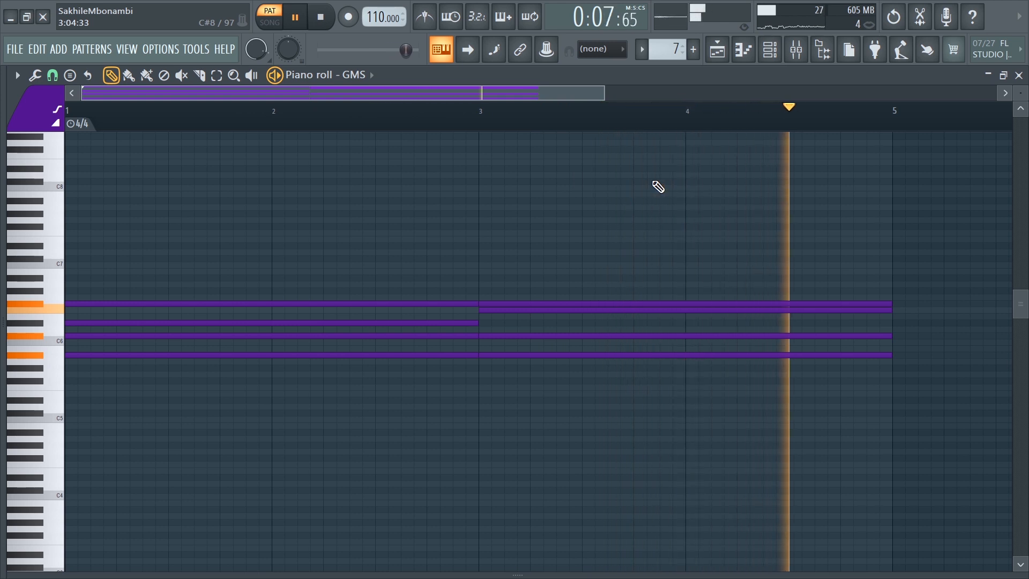
key(space)
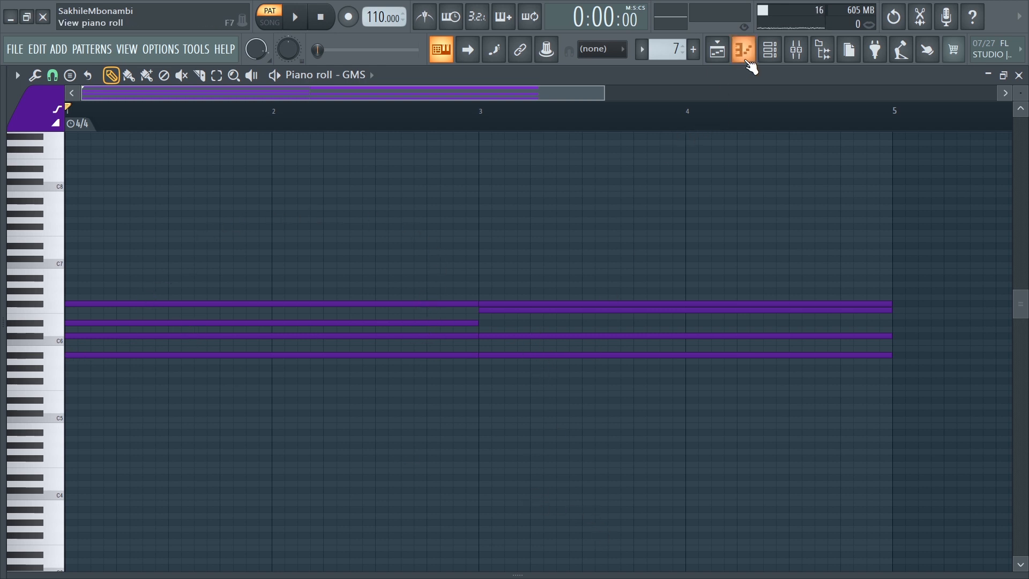
Return to the channel rack and select the F Major D minor pattern again
click(769, 49)
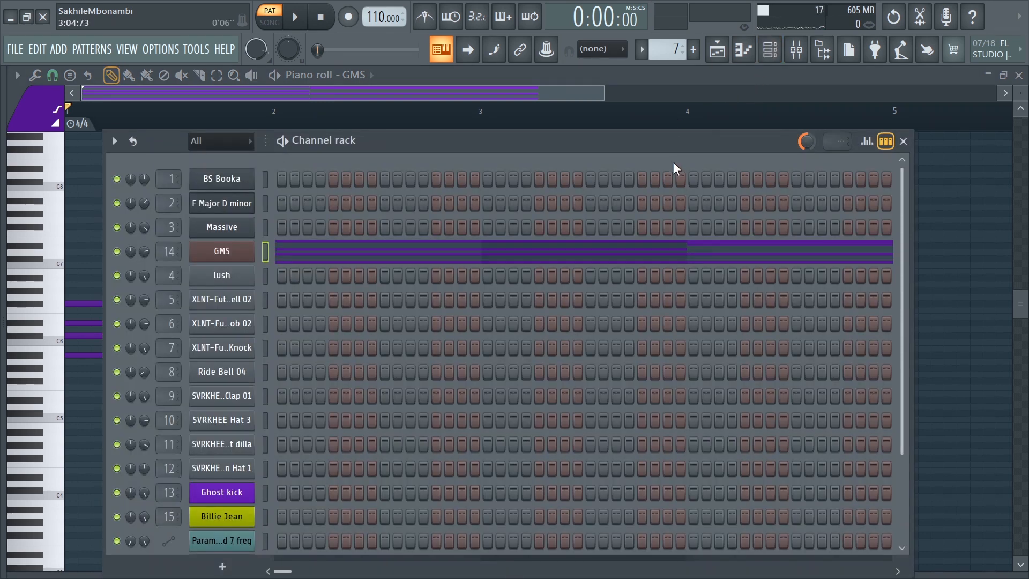
drag(647, 142, 652, 142)
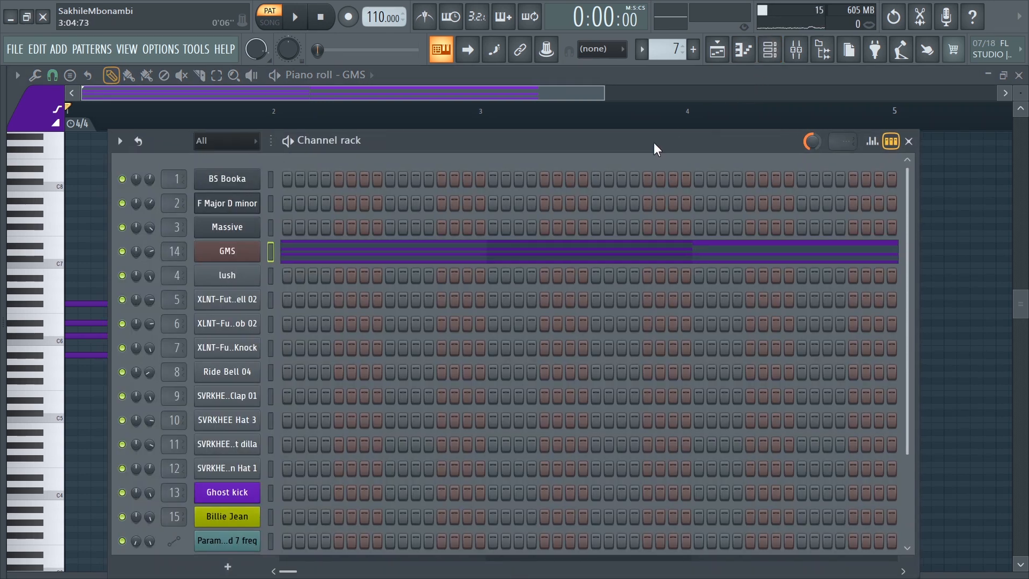
click(652, 49)
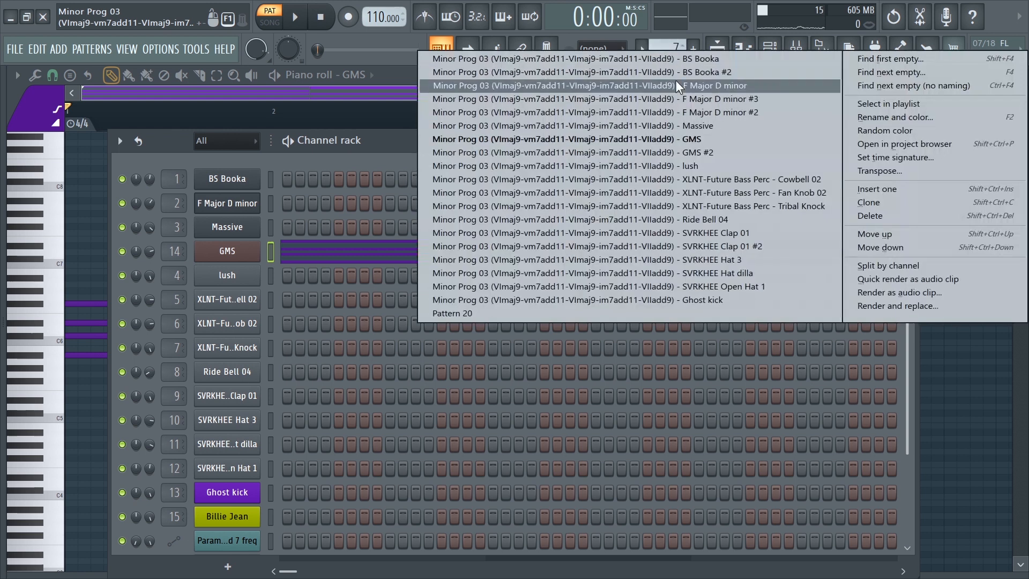
click(684, 90)
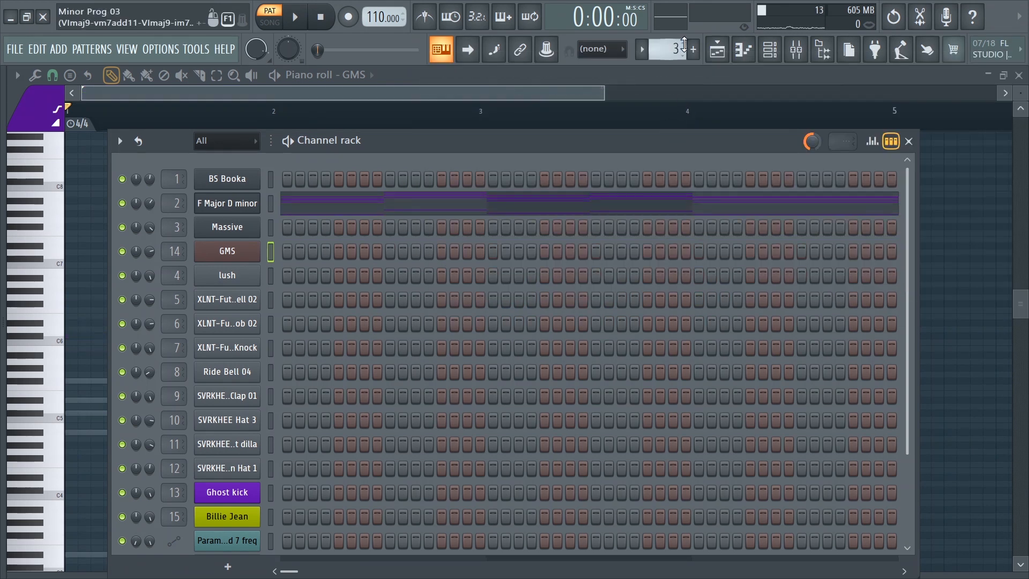
Examine the Fruity Parametric EQ 2 and Fruity Limiter settings on mixer Insert 2 while the pattern plays
click(796, 50)
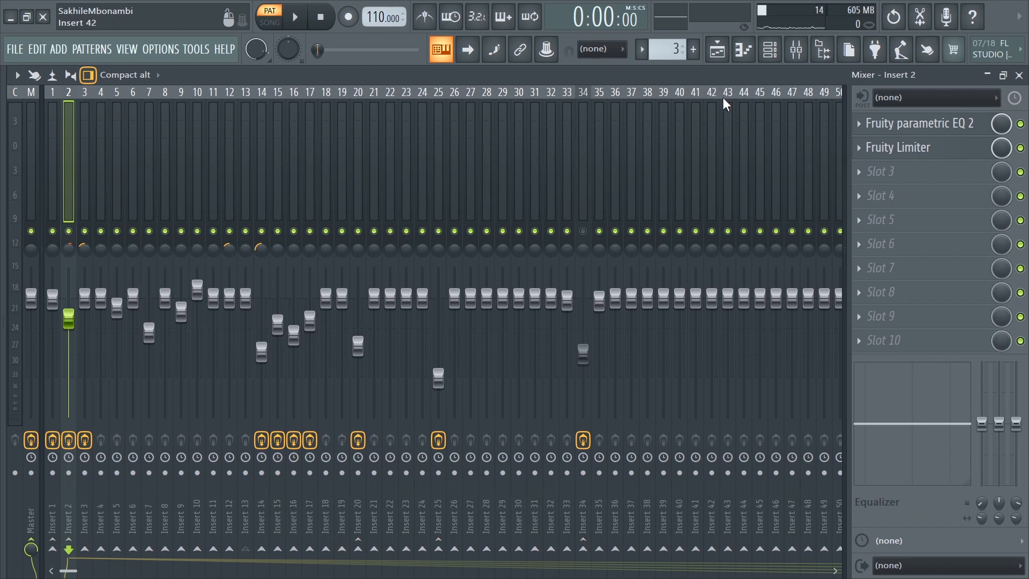
key(space)
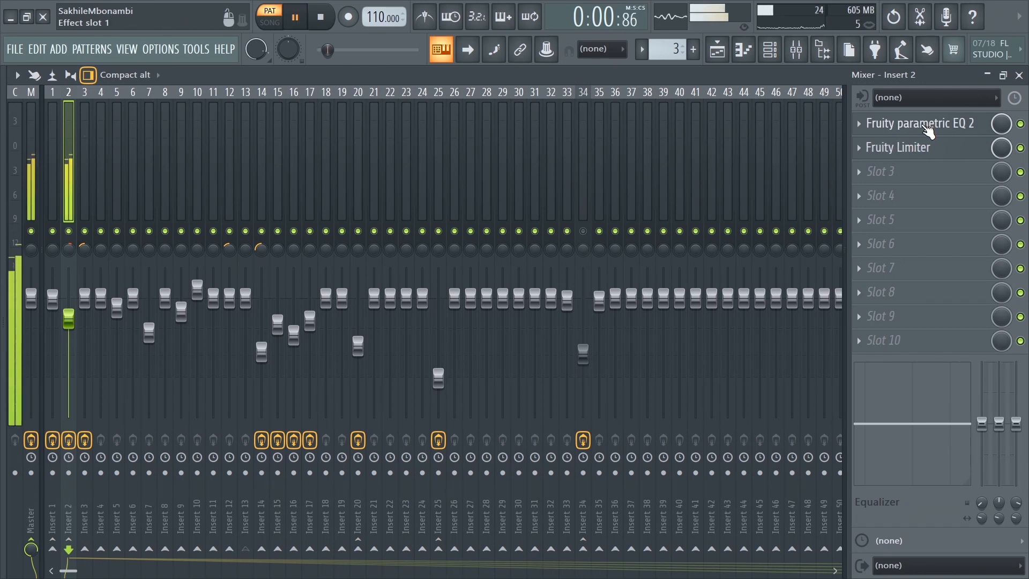
click(925, 124)
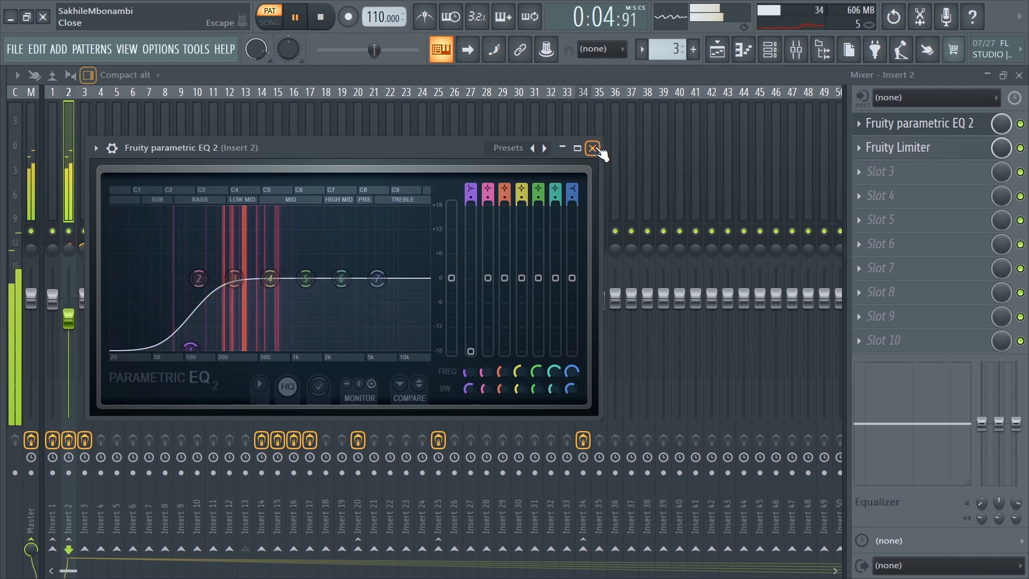
click(592, 148)
click(900, 150)
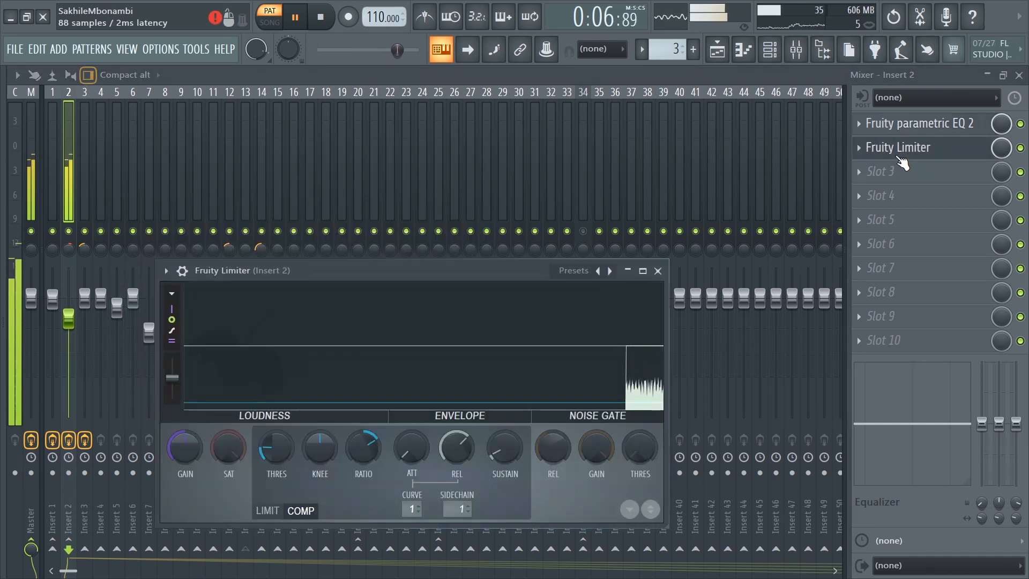
key(space)
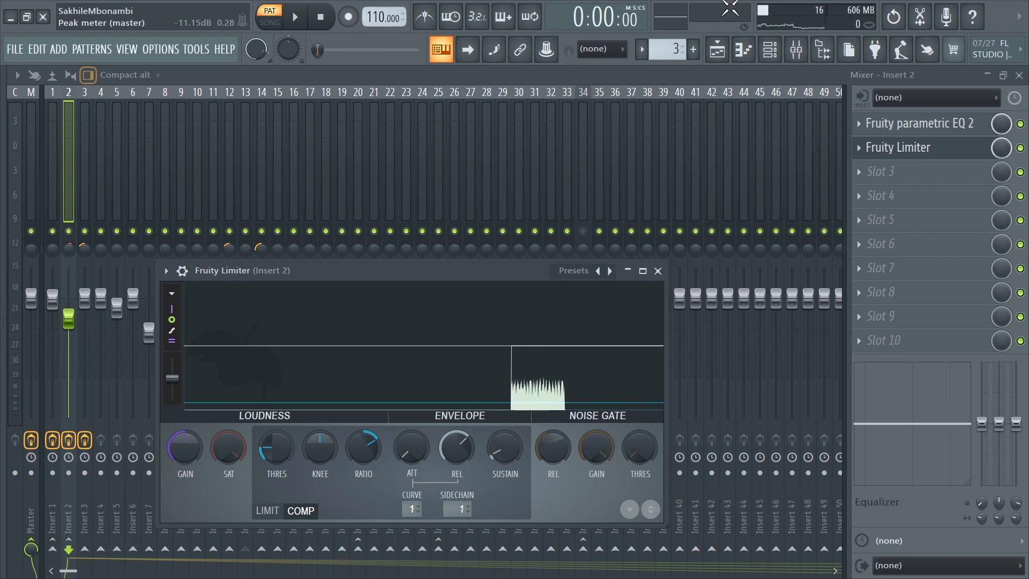
Examine the Ghost kick clips on Track 18 of the playlist and play the arrangement in song mode
click(716, 50)
scroll(337, 364, down, 4)
scroll(336, 363, down, 7)
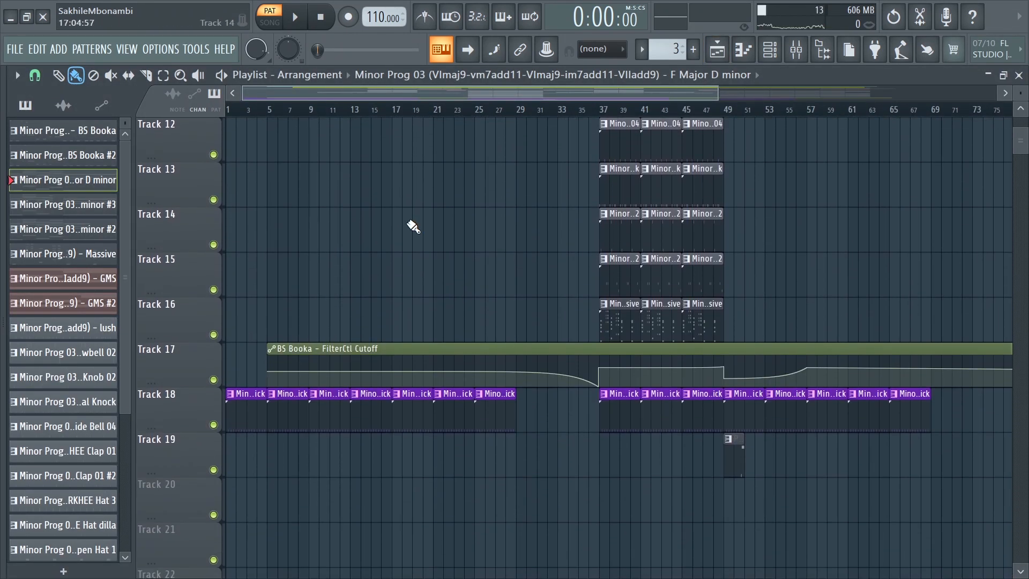
mouse_move(717, 96)
mouse_down()
mouse_move(422, 140)
mouse_move(368, 160)
mouse_move(268, 115)
mouse_move(223, 110)
mouse_up()
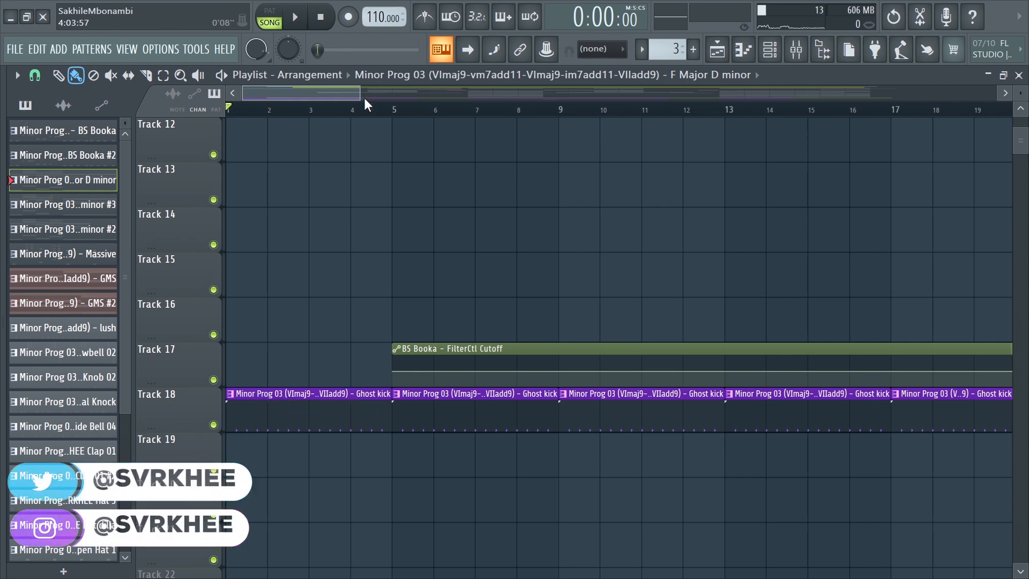
drag(358, 99, 285, 124)
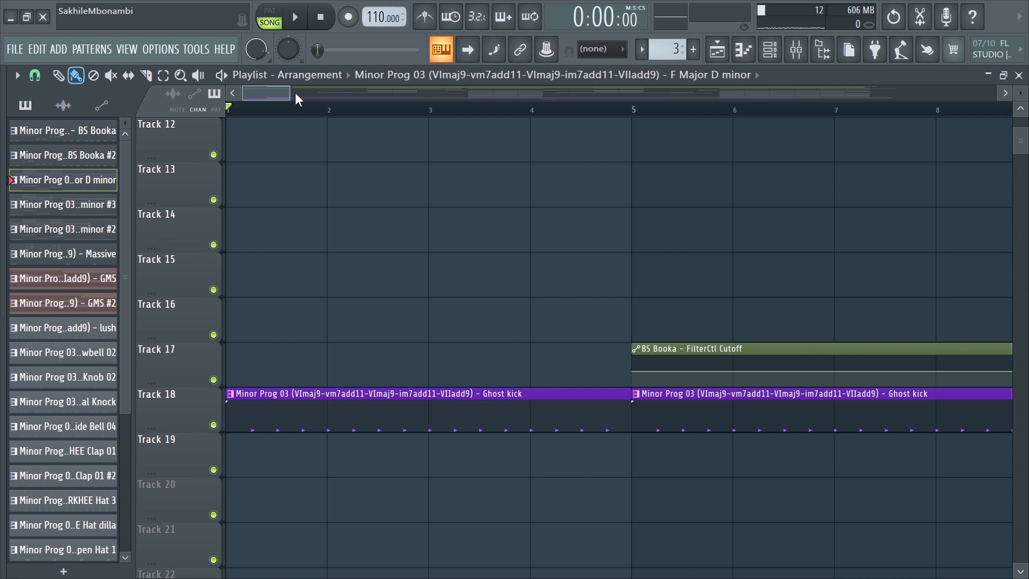
drag(291, 93, 306, 94)
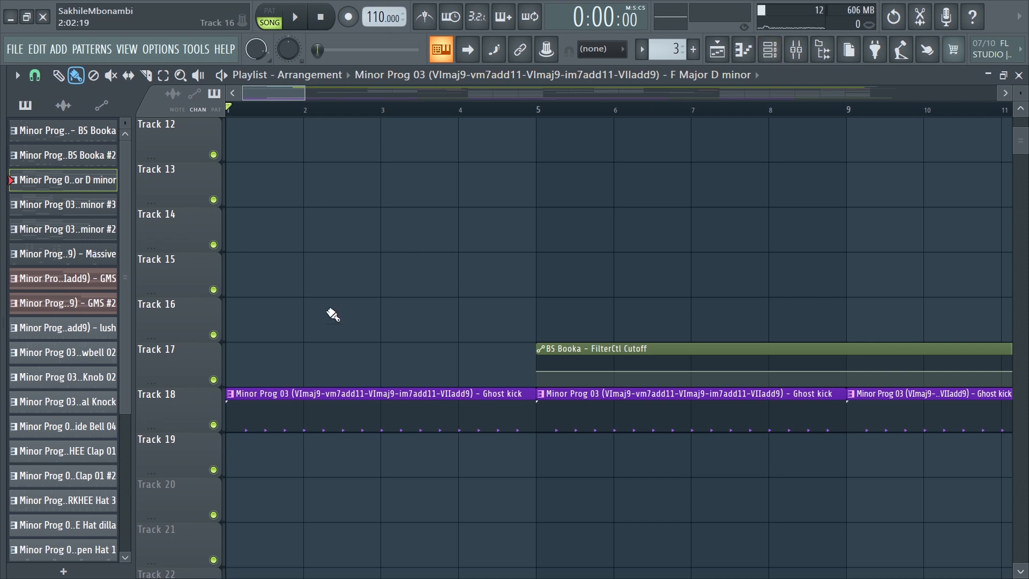
scroll(436, 305, up, 1)
scroll(460, 324, up, 1)
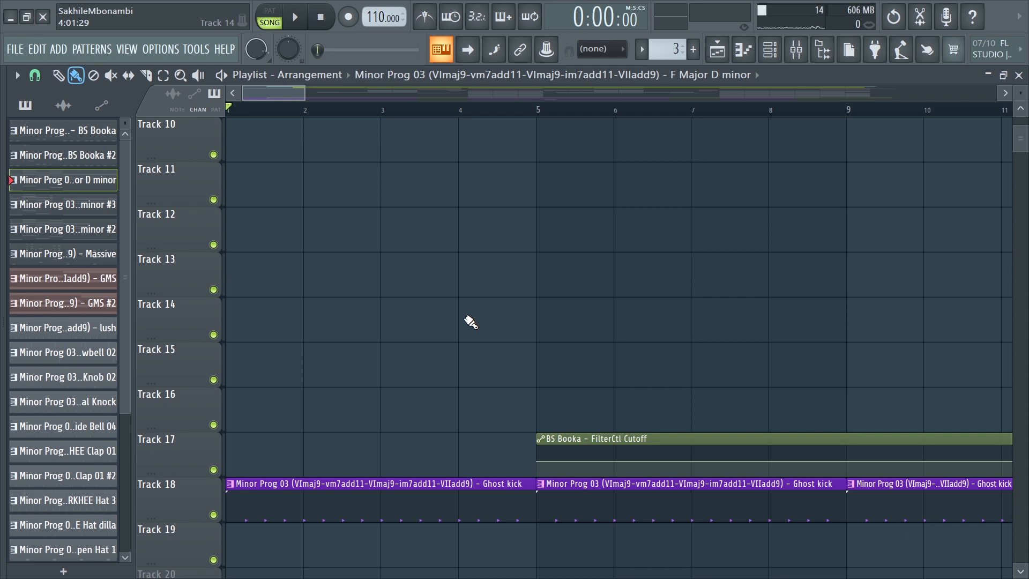
key(space)
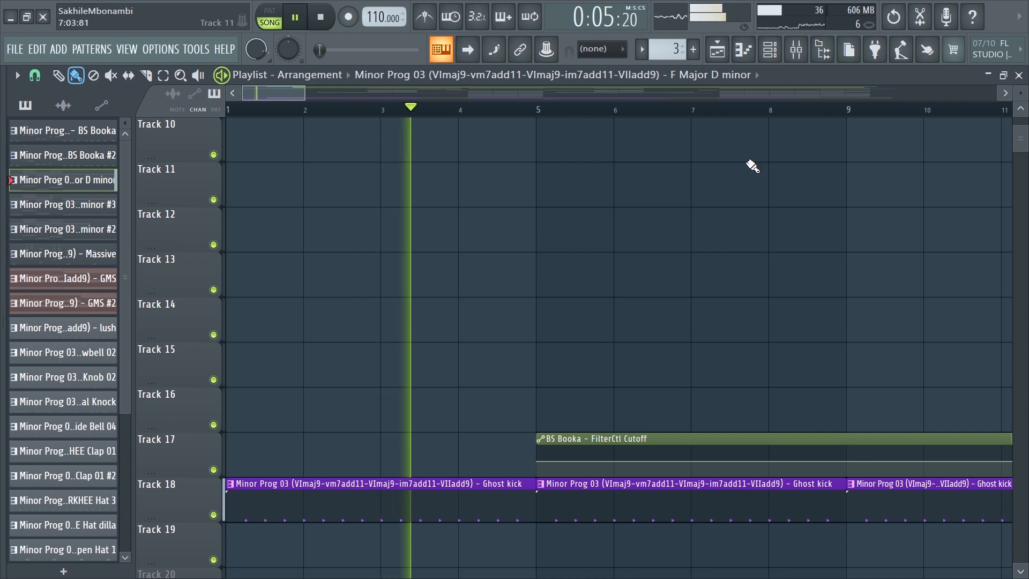
Inspect mixer Insert 13 during playback, and view the routing and sidechain options for its send to Insert 2
click(795, 49)
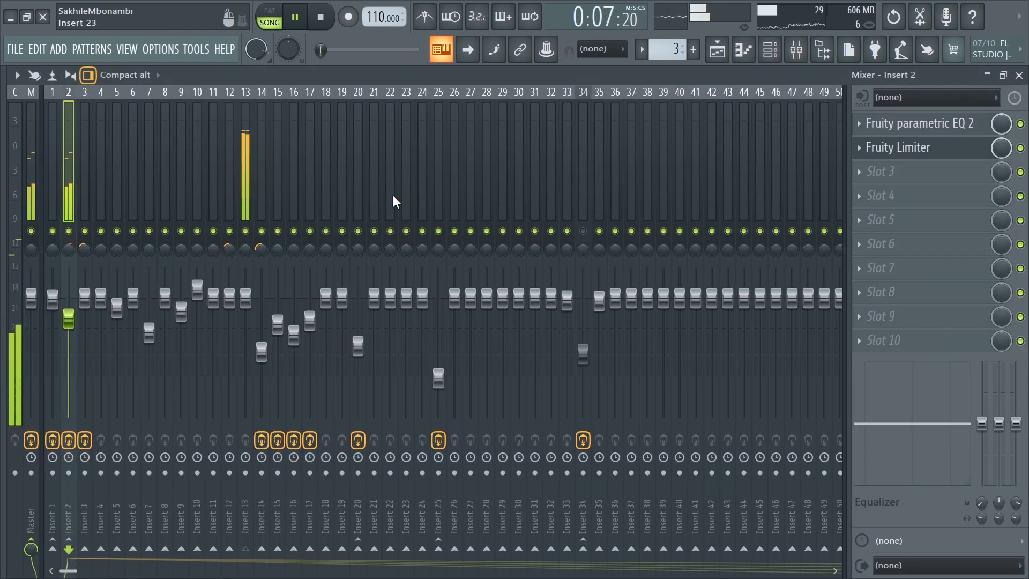
click(246, 175)
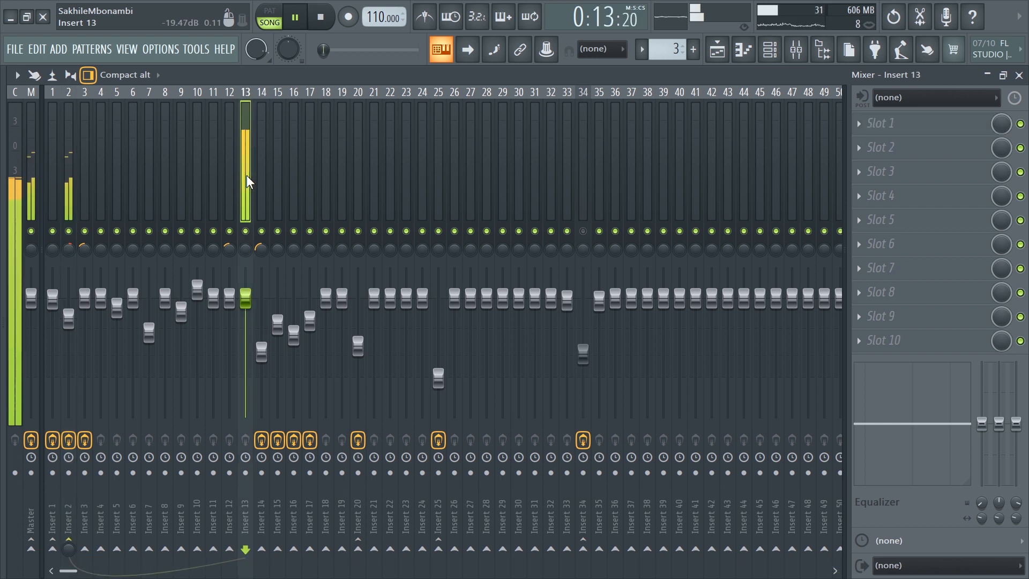
key(space)
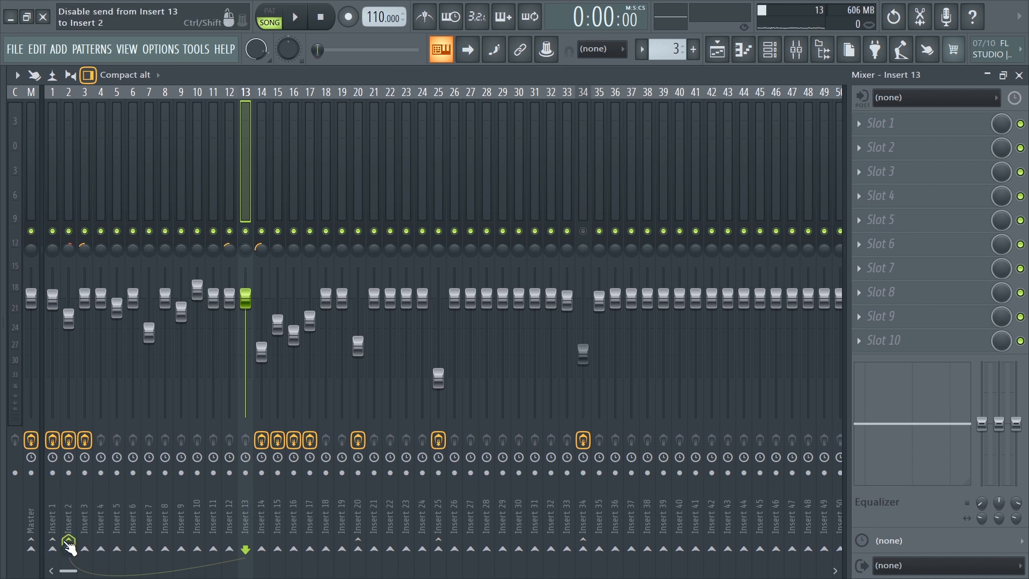
right_click(70, 543)
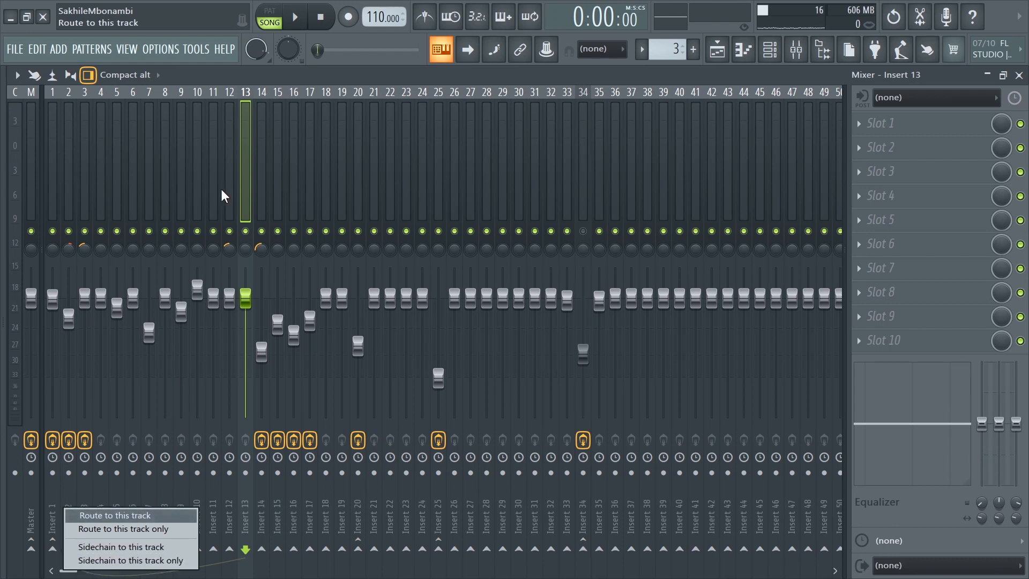
click(250, 195)
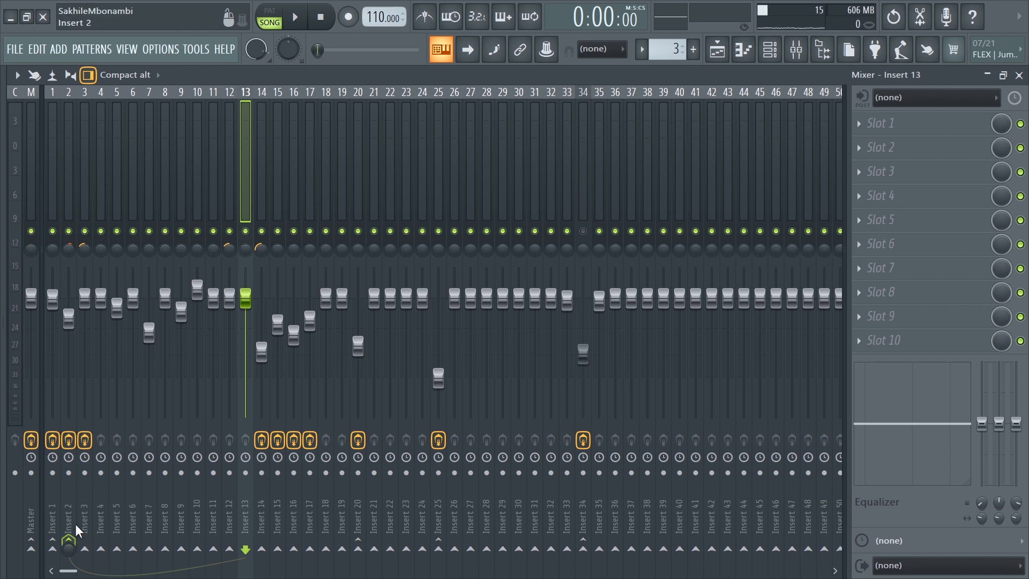
Open the Fruity Limiter on Insert 2, inspect its sidechain input number, and move the plugin window clear of the track routing
click(64, 213)
click(912, 151)
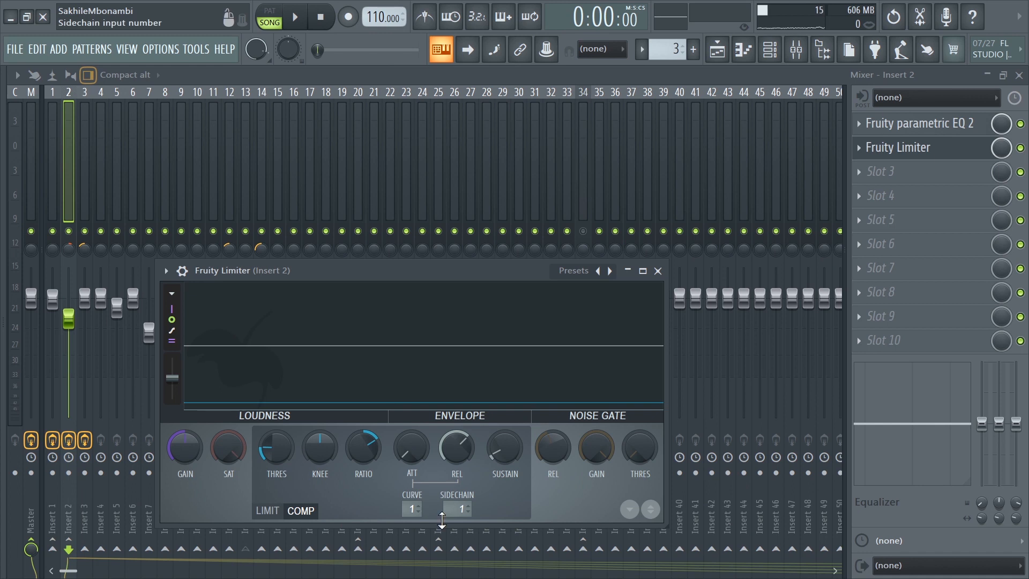
click(458, 512)
click(482, 531)
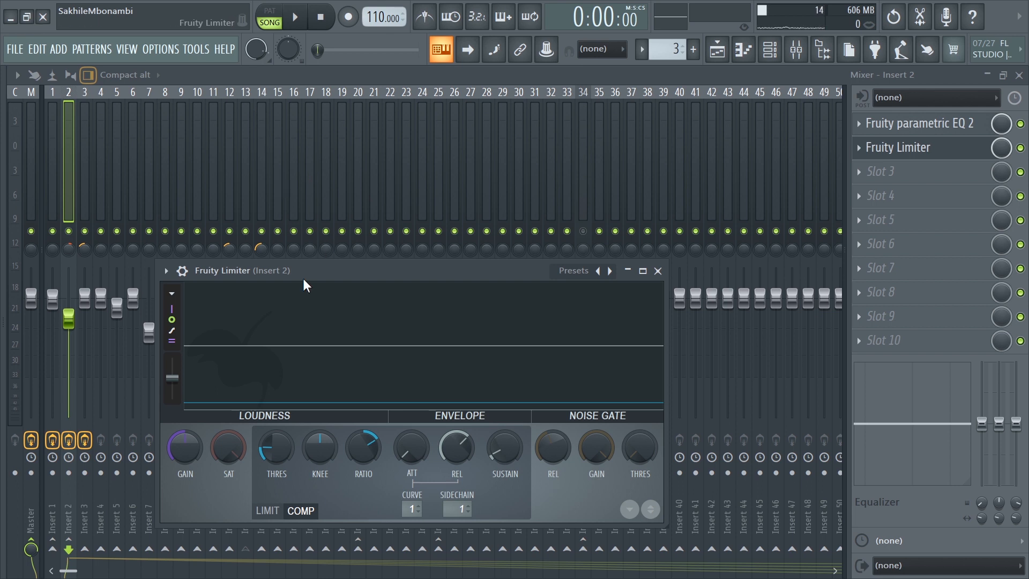
drag(309, 271, 358, 247)
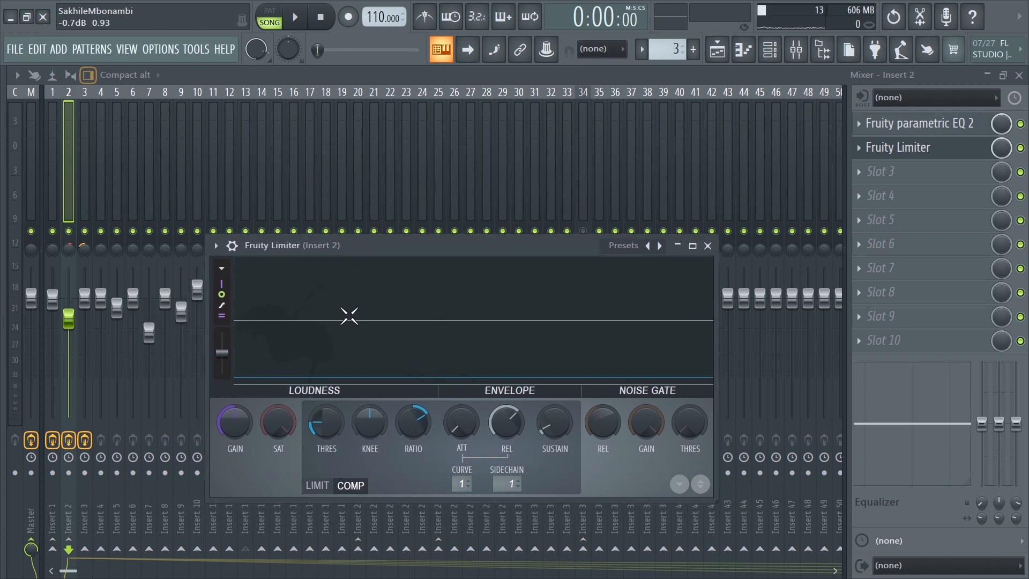
drag(349, 247, 358, 196)
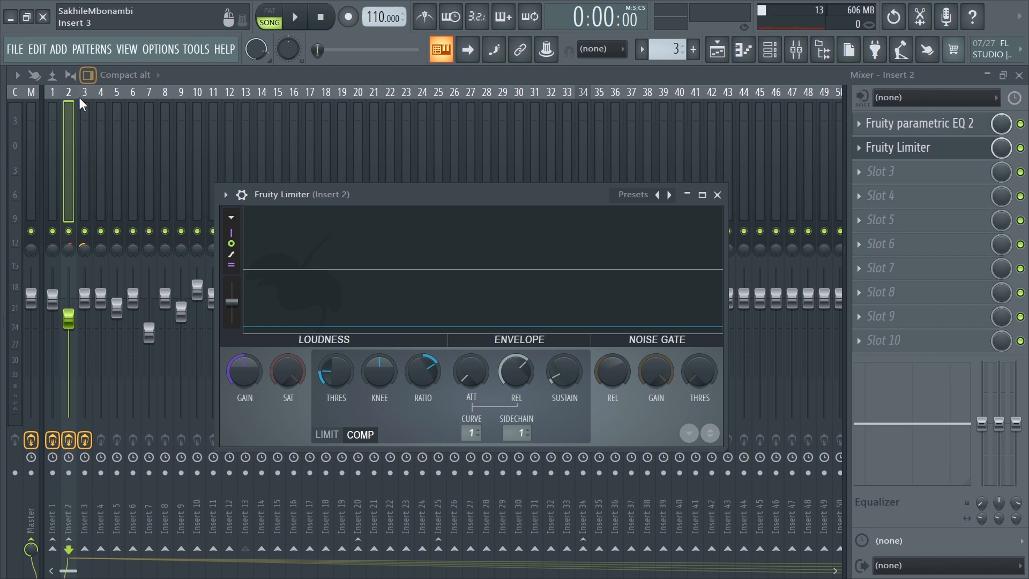
drag(489, 194, 484, 190)
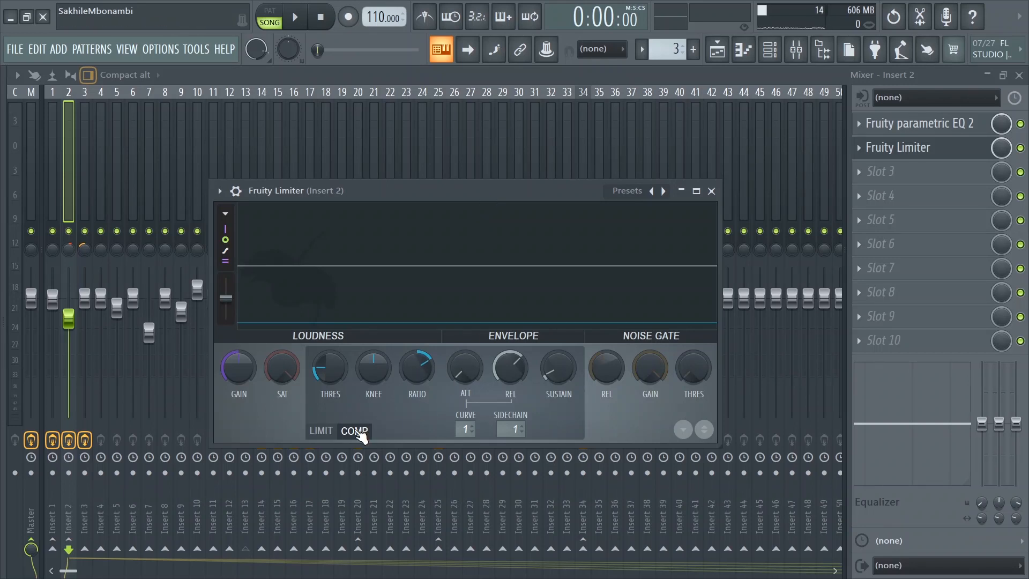
Compare the limiter and compressor modes, keep COMP, and set the compressor threshold to about -25.2 dB
click(321, 430)
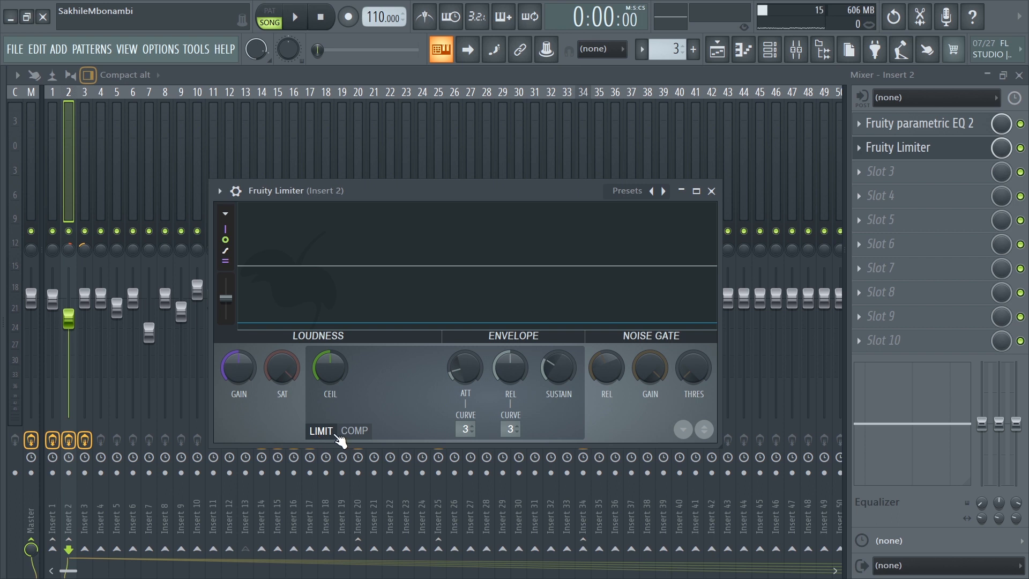
click(355, 431)
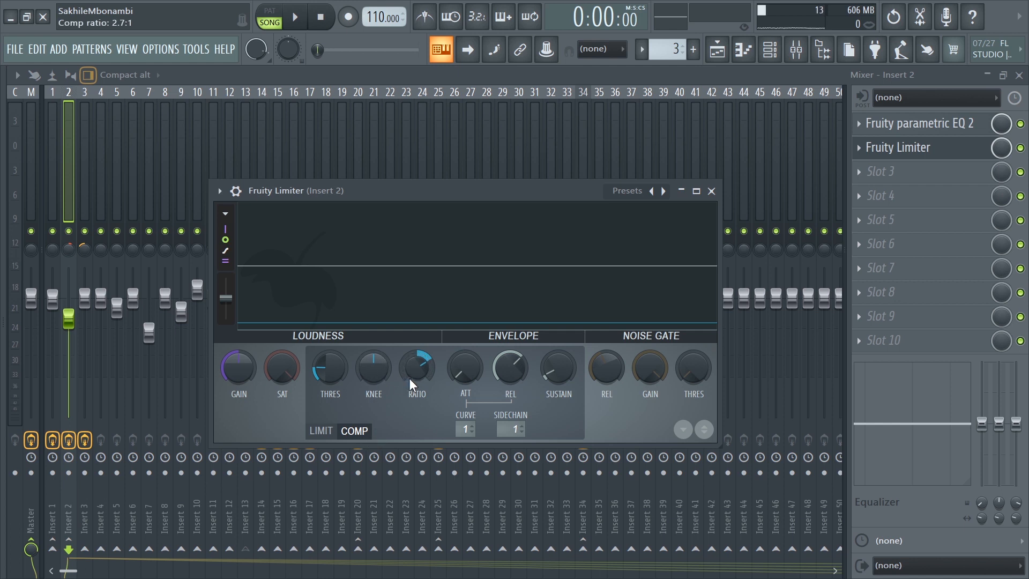
drag(337, 384, 336, 397)
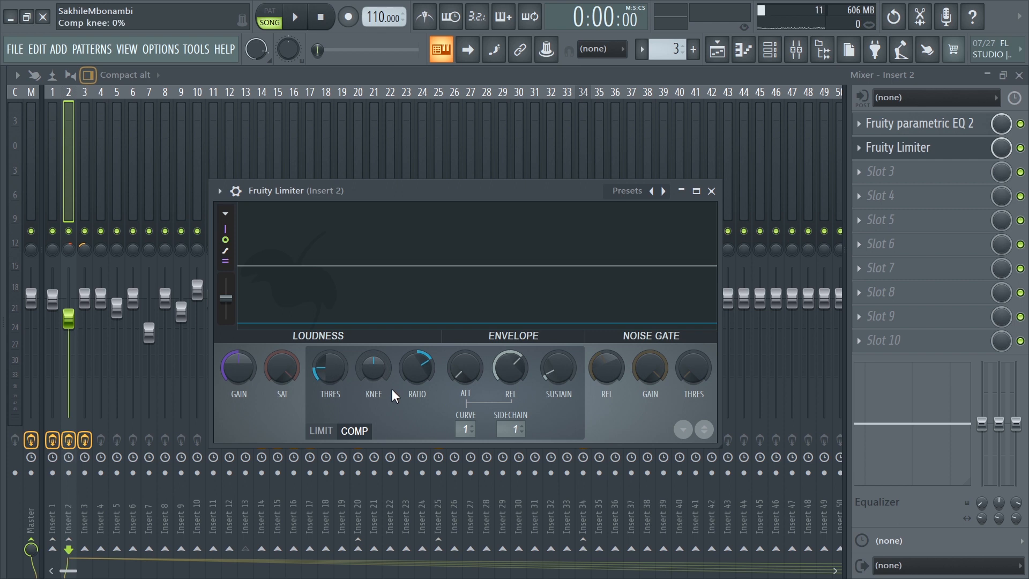
drag(329, 368, 329, 376)
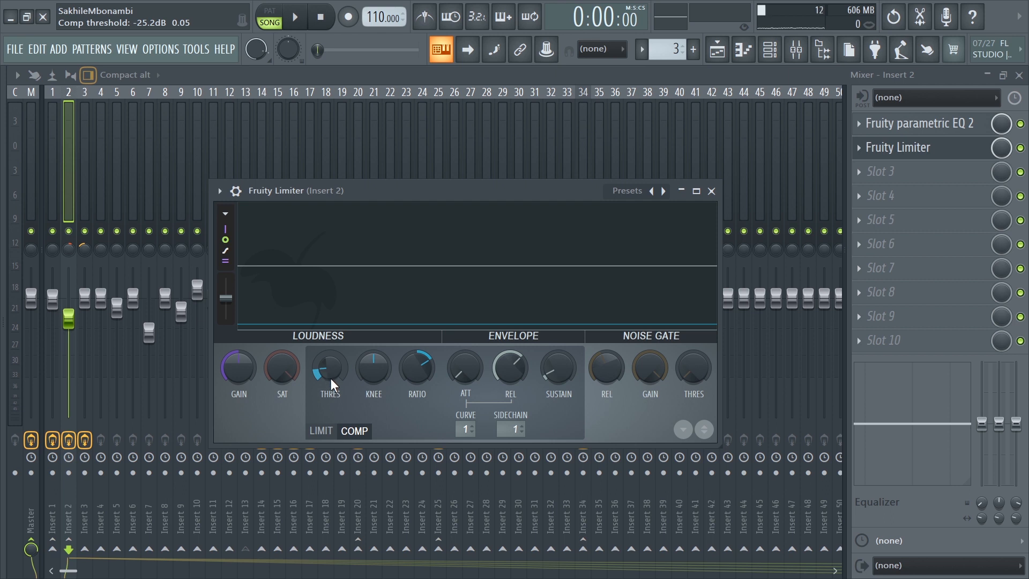
Play the song to watch the sidechain ducking in the Fruity Limiter display, and stop playback
drag(352, 189, 345, 191)
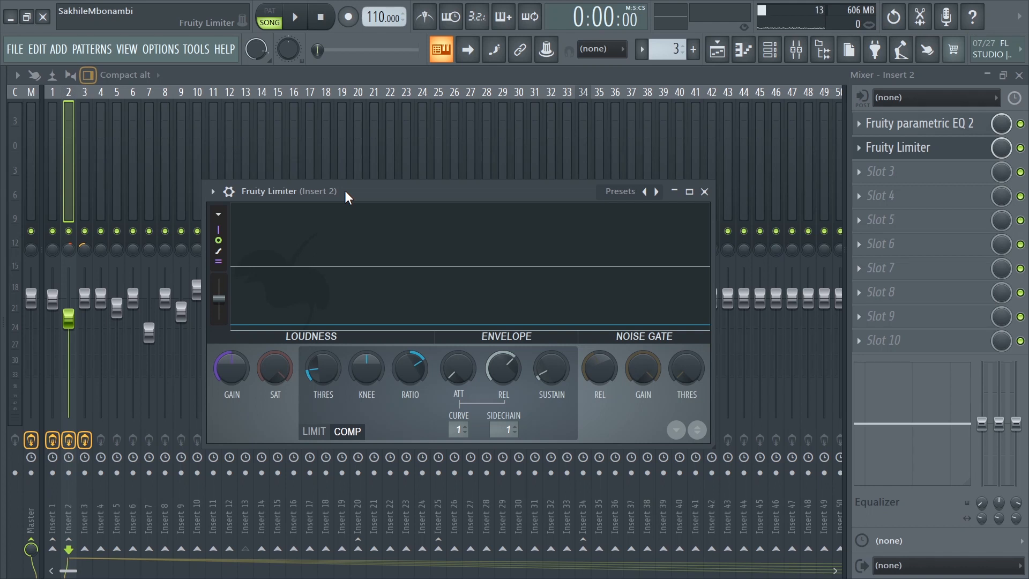
key(space)
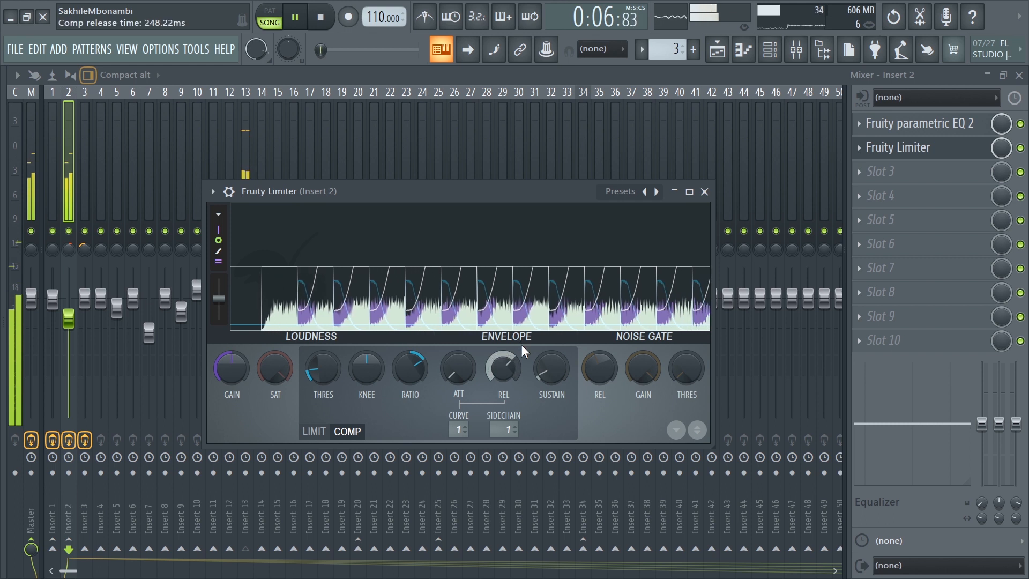
key(space)
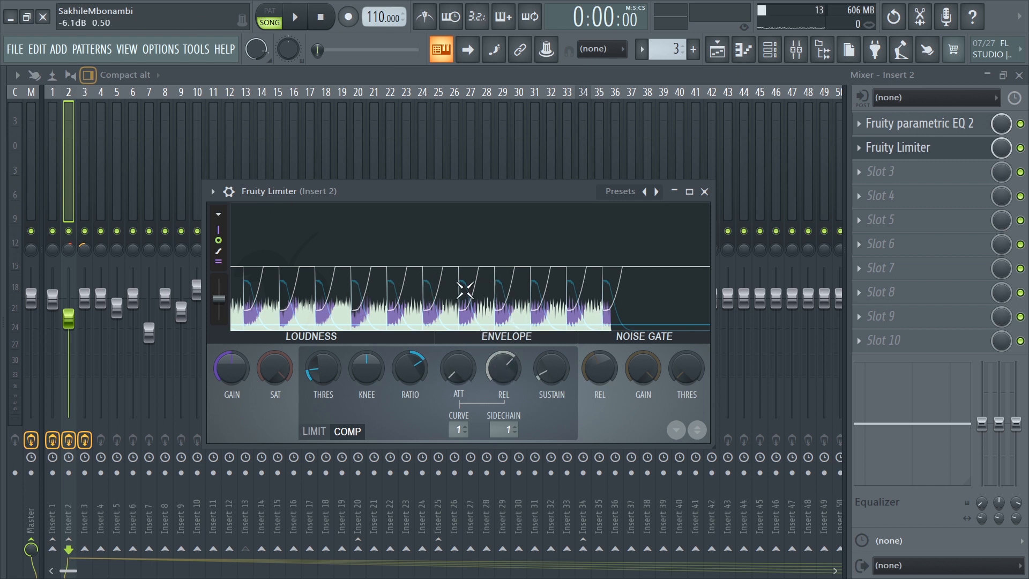
Select the lush pattern, number 9, from the channel rack and open the lush channel in the piano roll
click(775, 56)
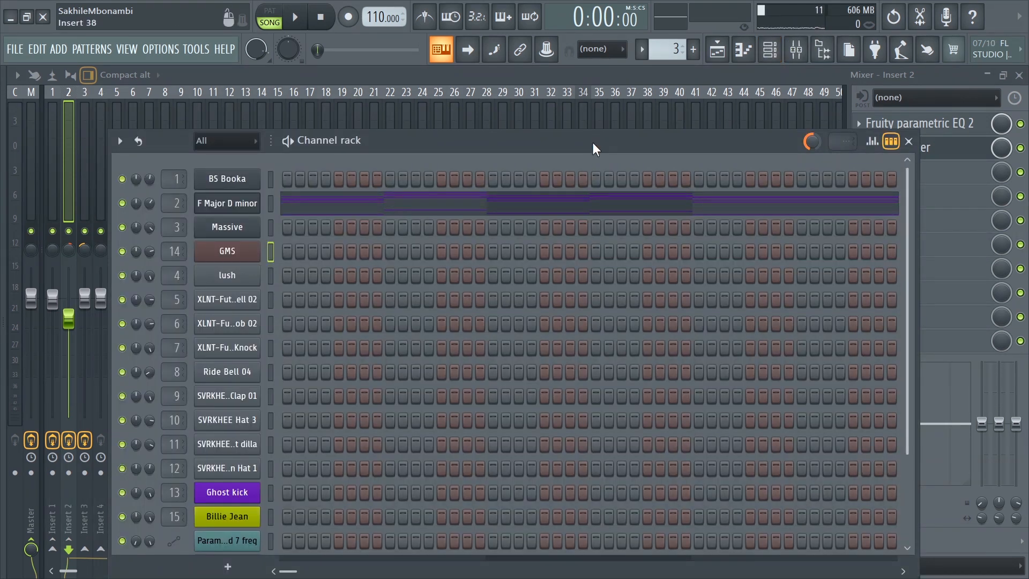
click(642, 49)
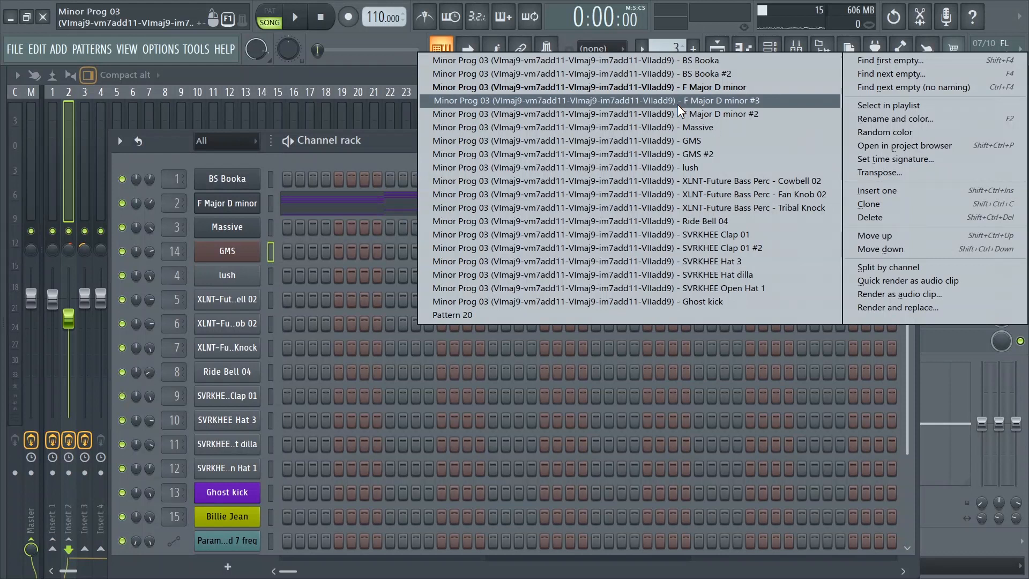
click(677, 104)
key(KP_Add)
key(KP_Add)
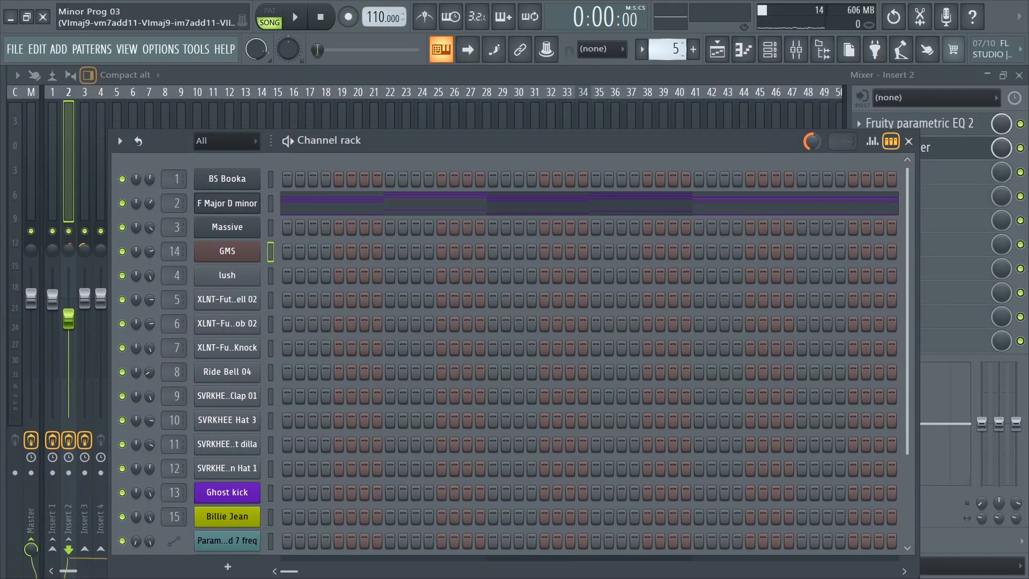
key(KP_Add)
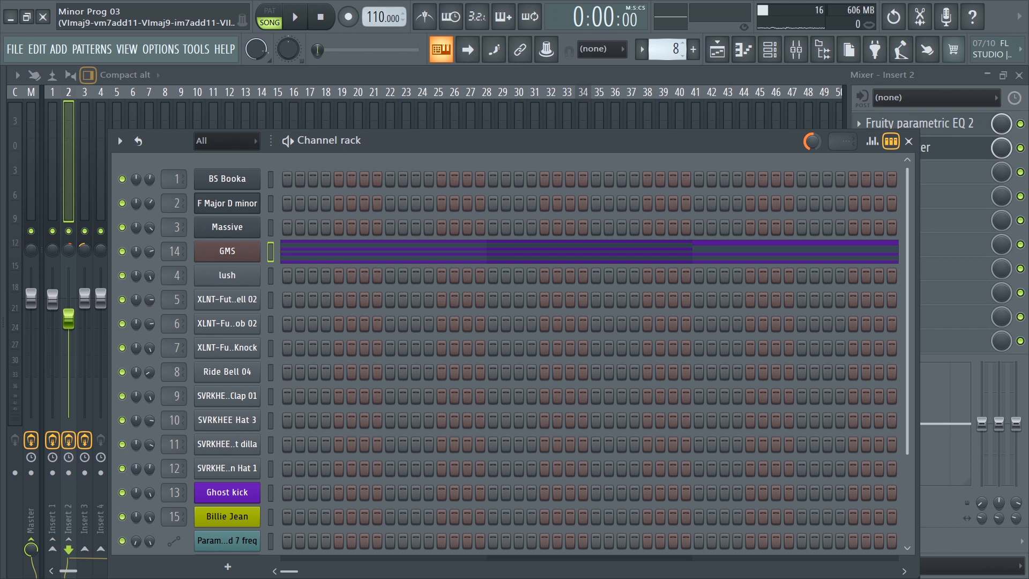
key(KP_Add)
right_click(258, 269)
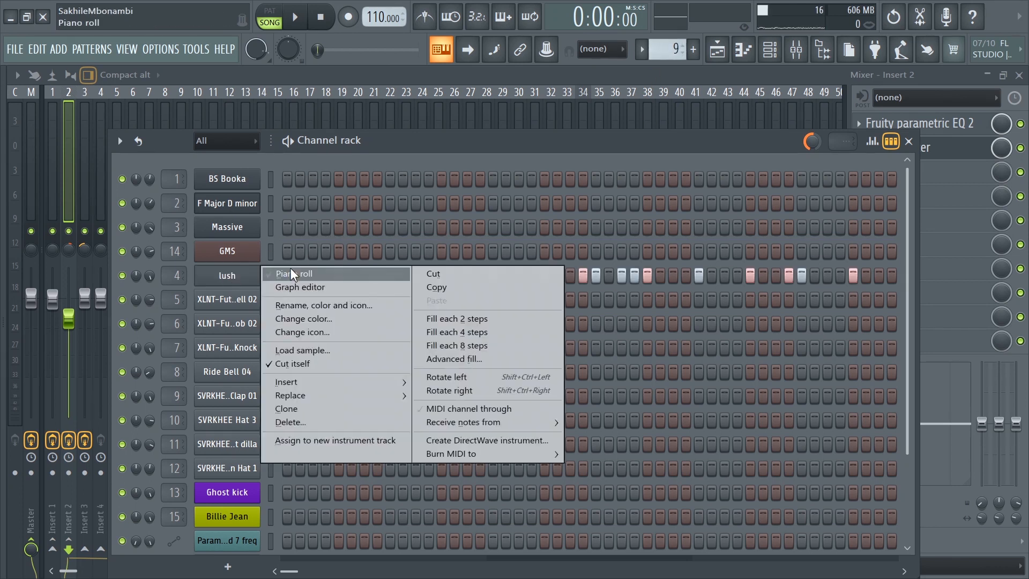
click(293, 274)
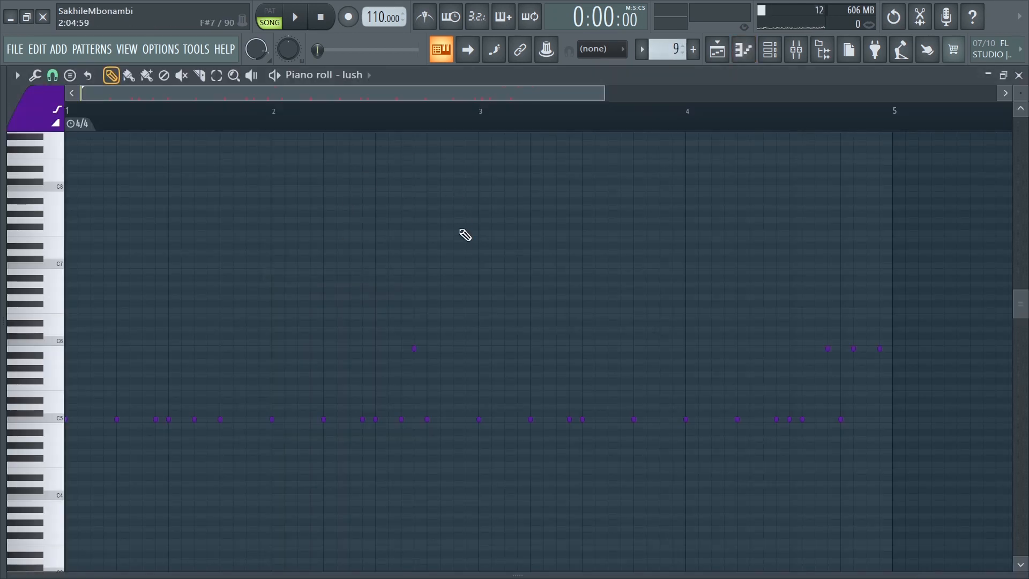
Audition the lush pattern in pattern mode and expand the velocity lane to examine its note velocities
key(space)
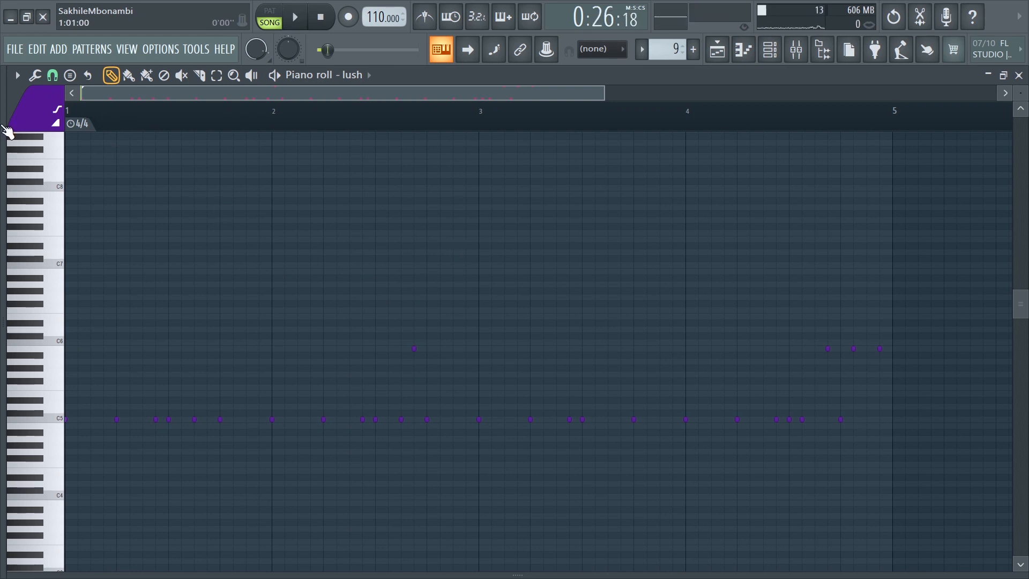
key(space)
key(space)
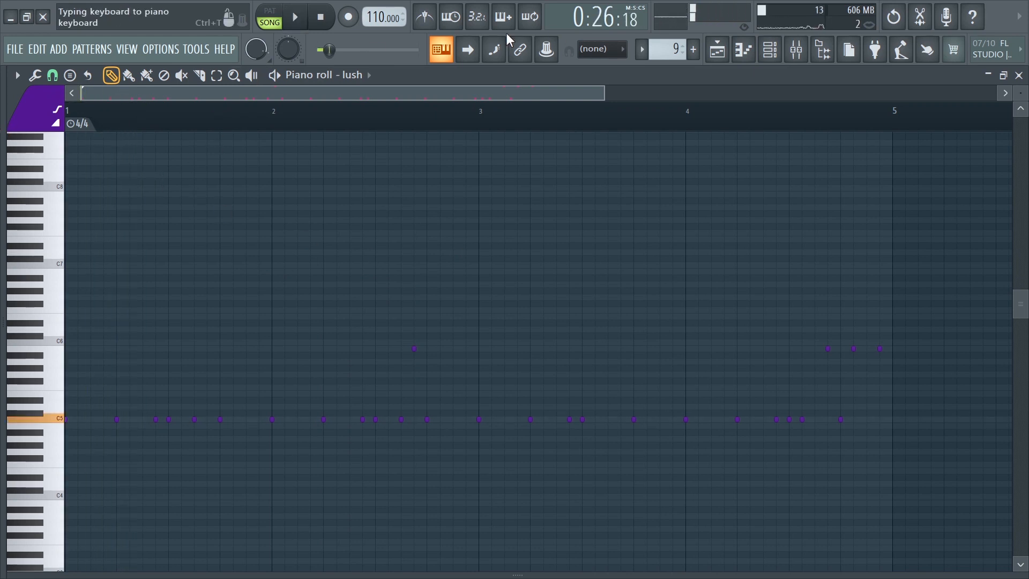
click(269, 18)
scroll(308, 326, up, 1)
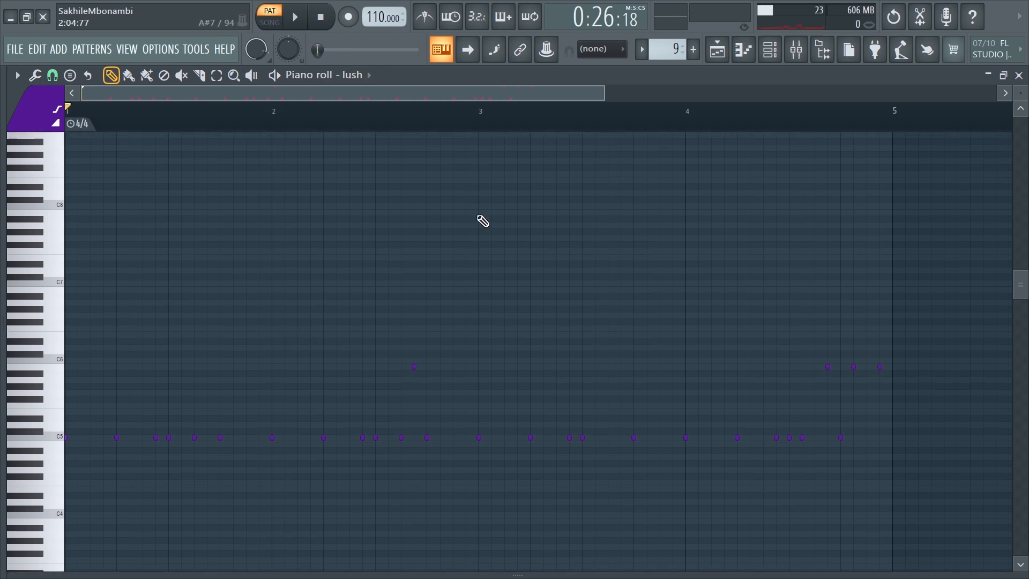
key(space)
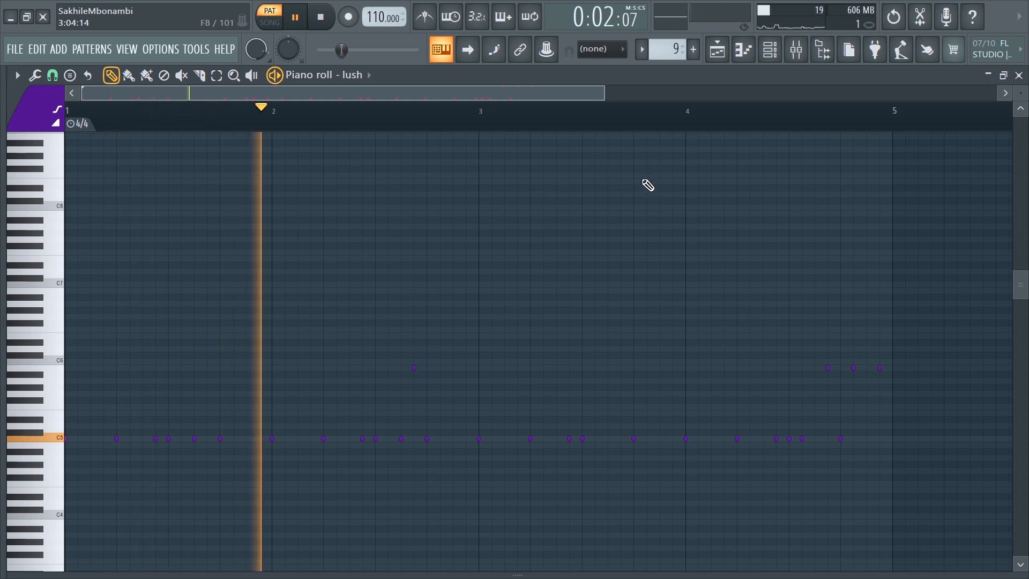
drag(679, 574, 661, 475)
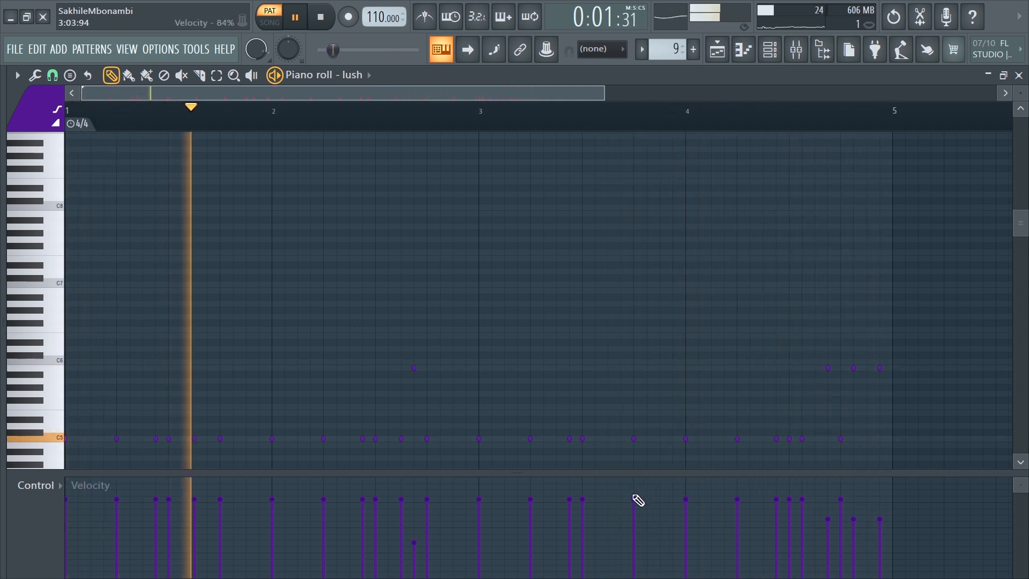
key(space)
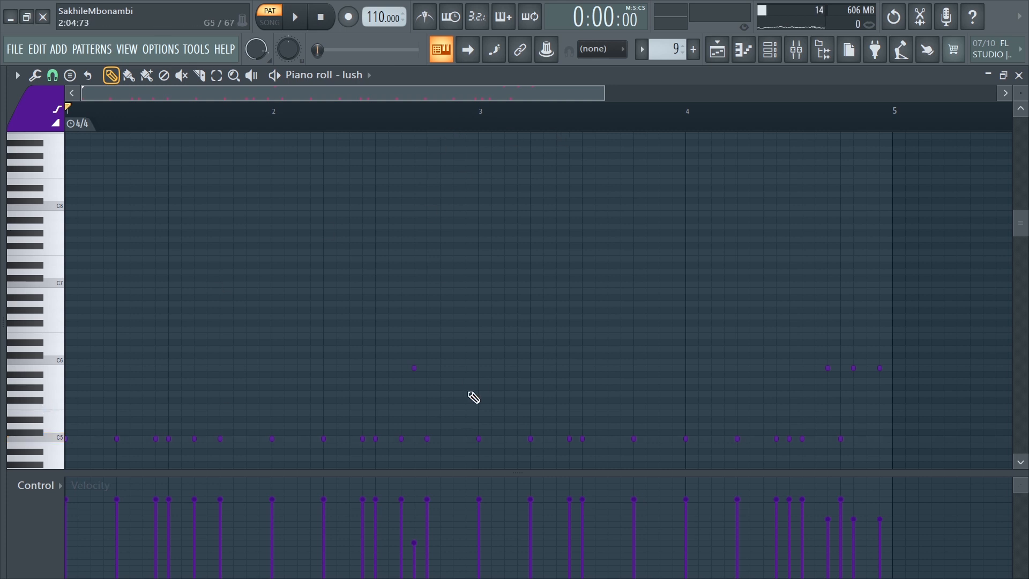
Shrink the velocity lane and adjust the horizontal zoom to examine the lush notes across the first three bars
drag(609, 95, 276, 191)
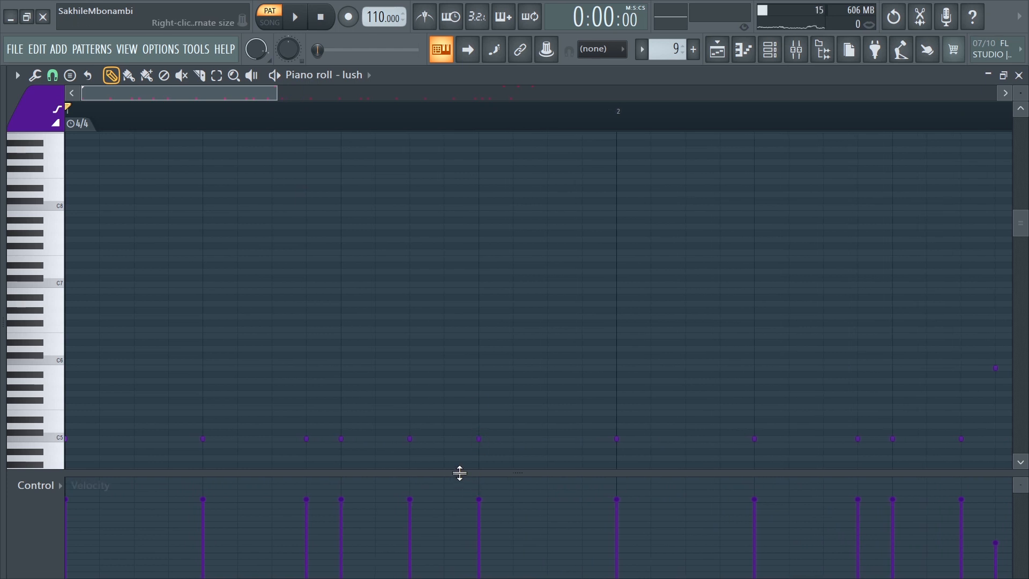
drag(459, 472, 450, 506)
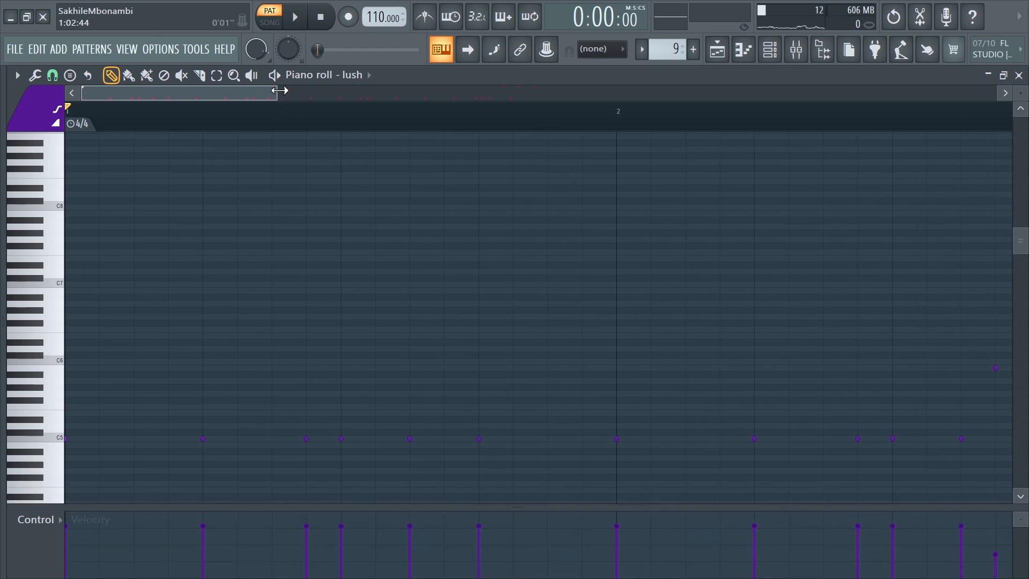
drag(281, 95, 443, 188)
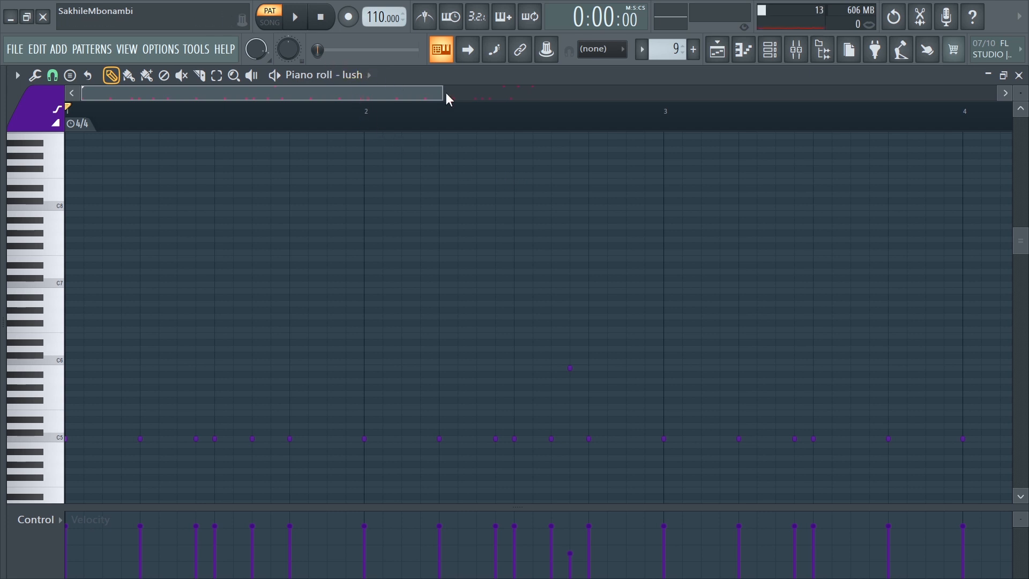
Switch to pattern 10, the XLNT-Future Bass Perc Cowbell 02 pattern, and open its channel in the piano roll
click(770, 49)
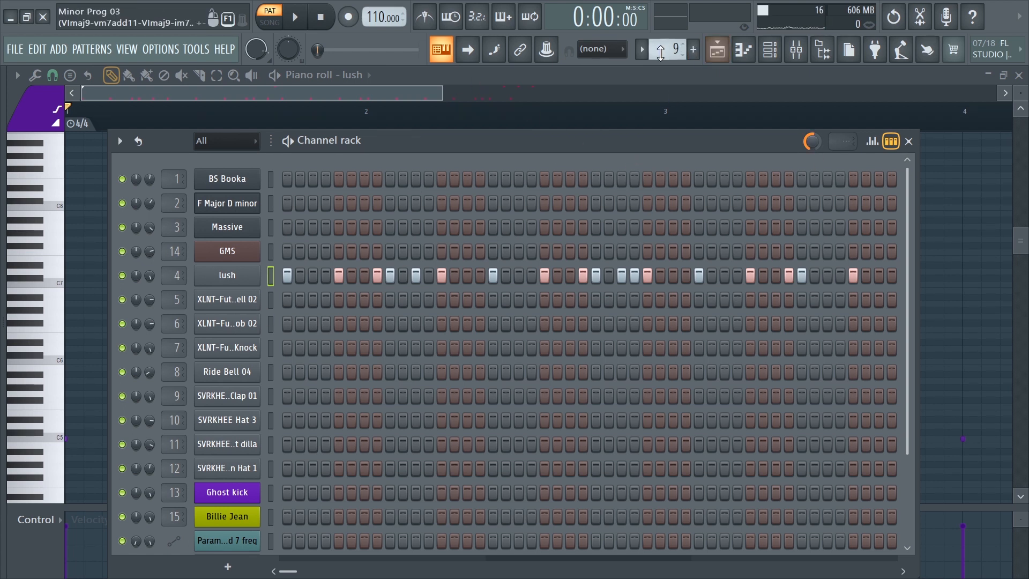
click(665, 49)
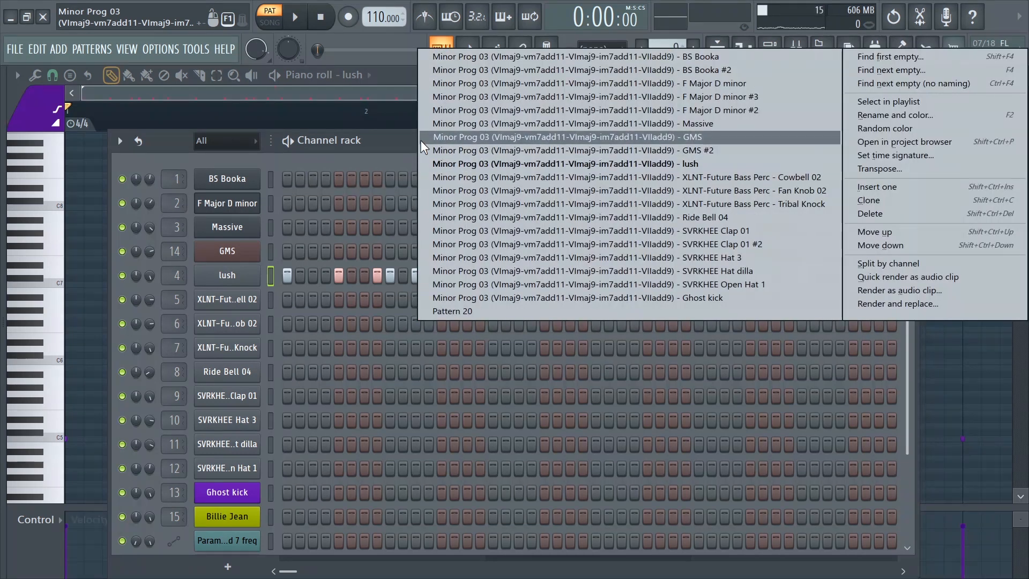
click(379, 160)
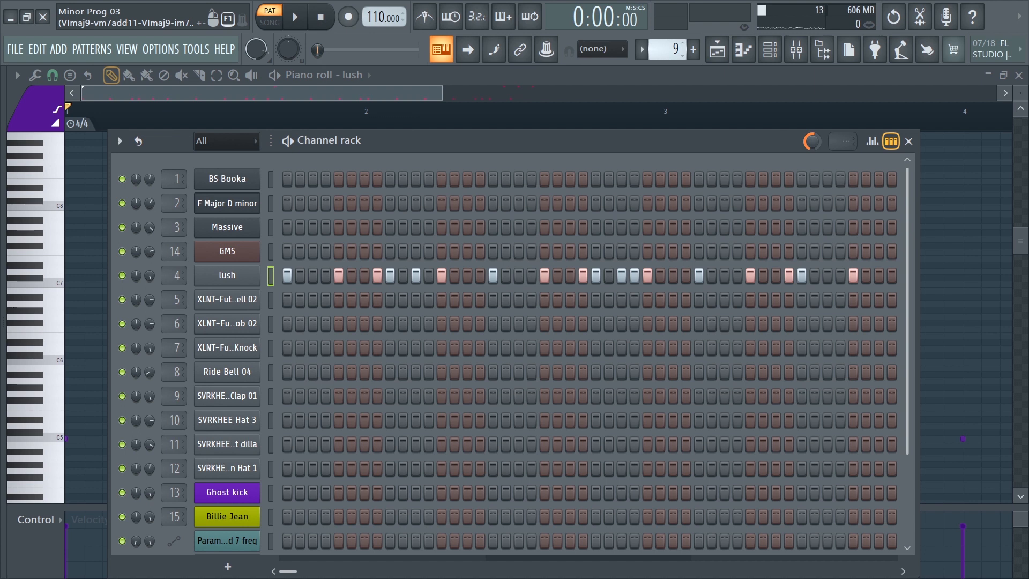
scroll(667, 50, up, 1)
right_click(257, 298)
click(282, 296)
Audition the Cowbell 02 pattern with all four bars in view, and stop playback
key(space)
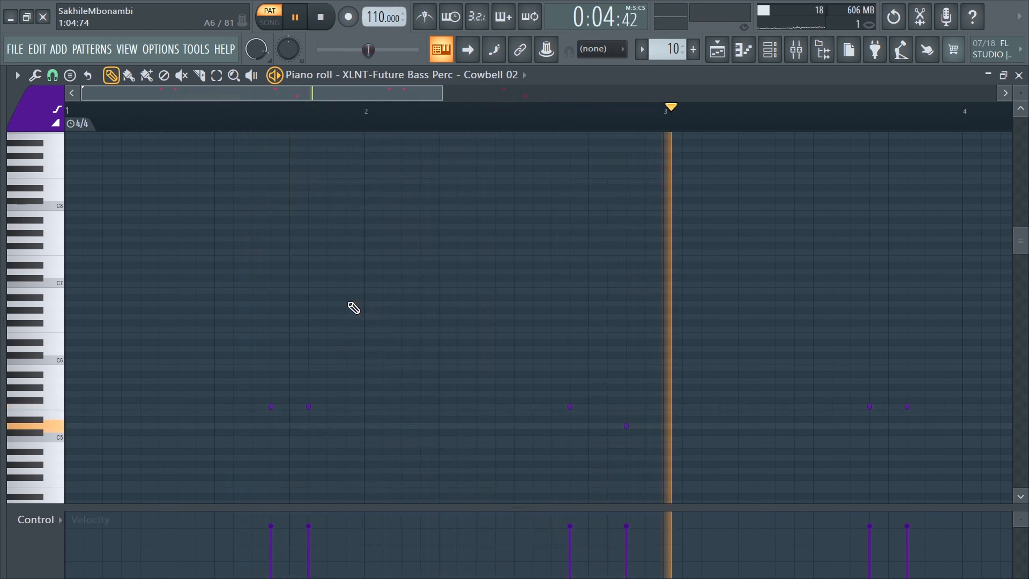
mouse_move(439, 92)
mouse_down()
mouse_move(489, 92)
mouse_move(685, 149)
mouse_up()
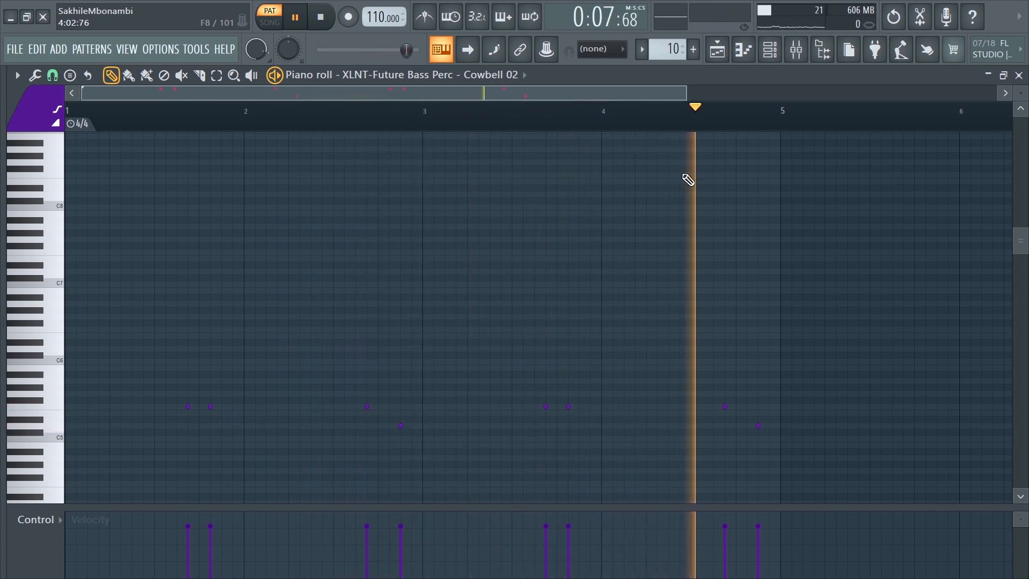
key(space)
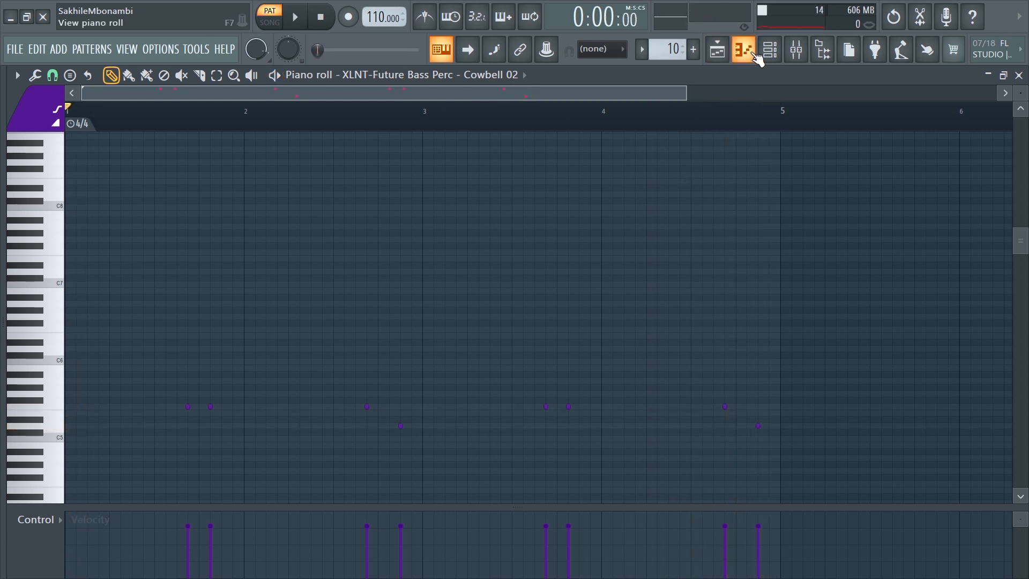
Switch to pattern 11, Fan Knob 02, start playing it, and open its channel in the piano roll
click(768, 53)
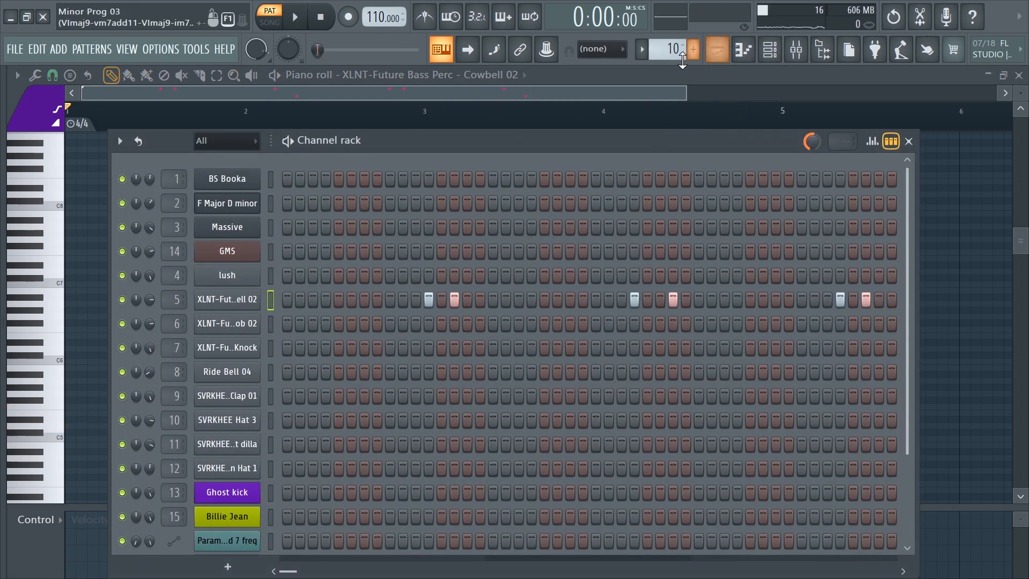
click(682, 60)
click(710, 190)
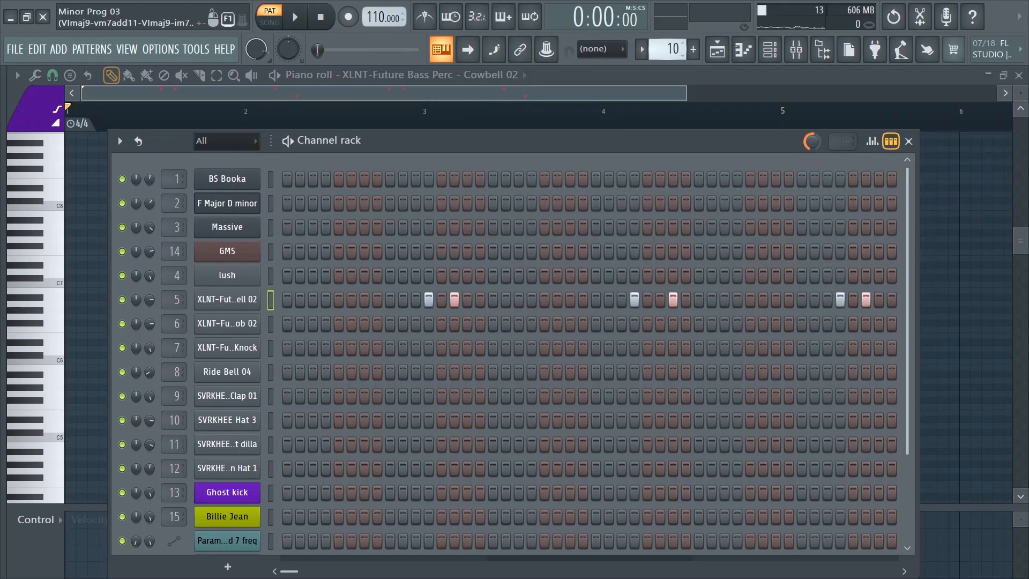
scroll(669, 50, up, 1)
key(space)
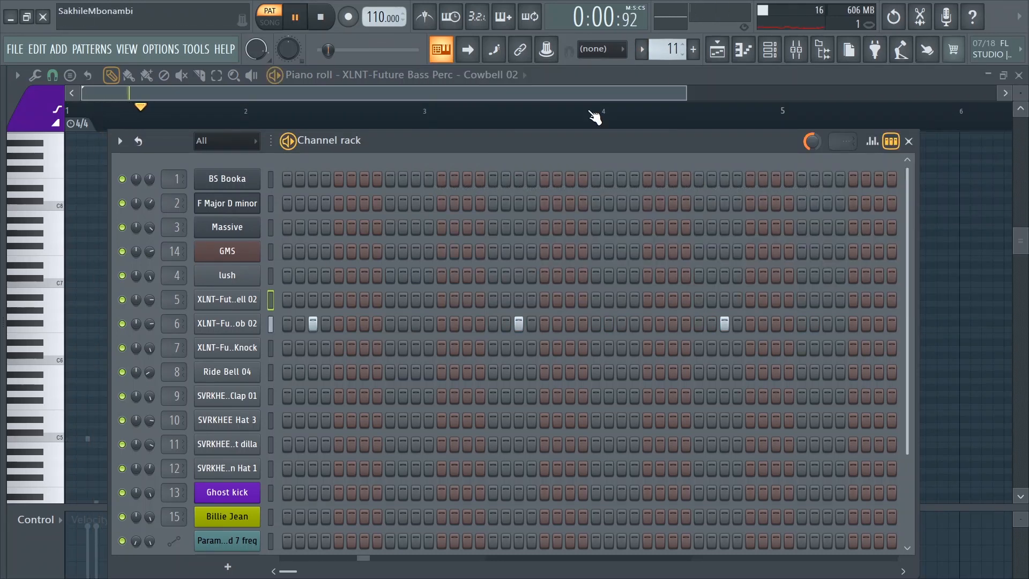
right_click(256, 323)
click(271, 320)
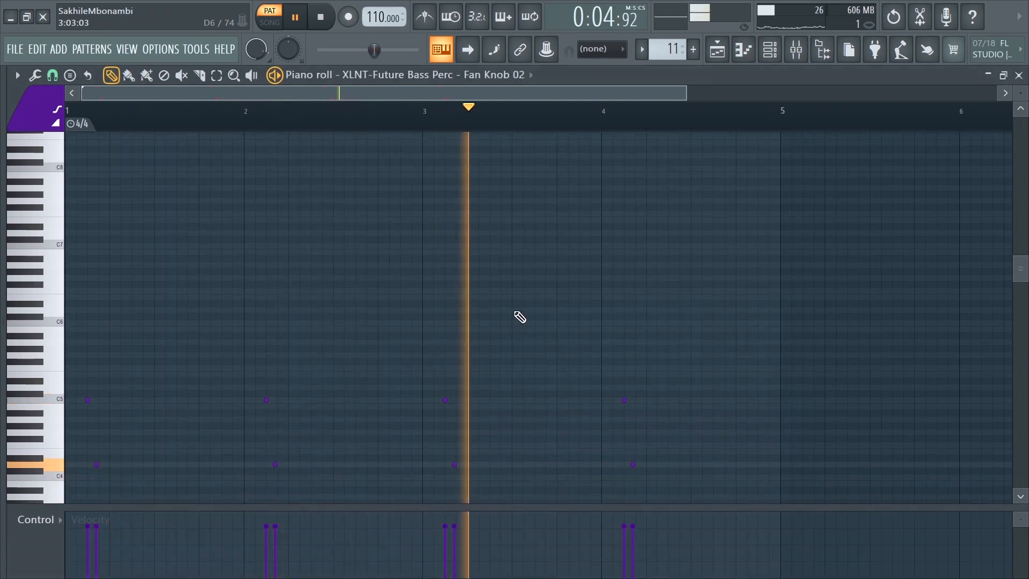
Switch to pattern 12, Tribal Knock, while playback runs, and open its channel in the piano roll
click(769, 49)
click(666, 49)
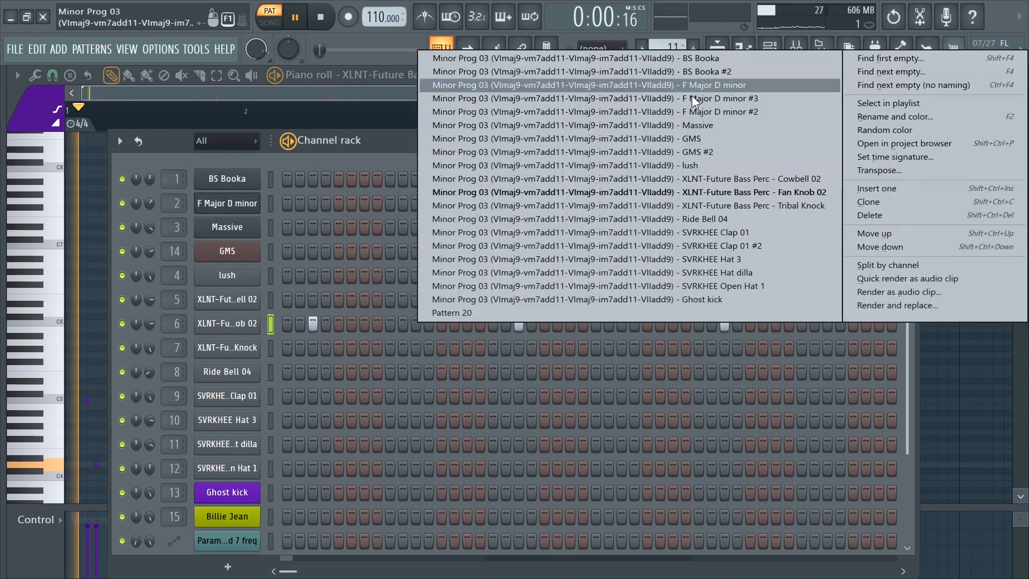
click(693, 208)
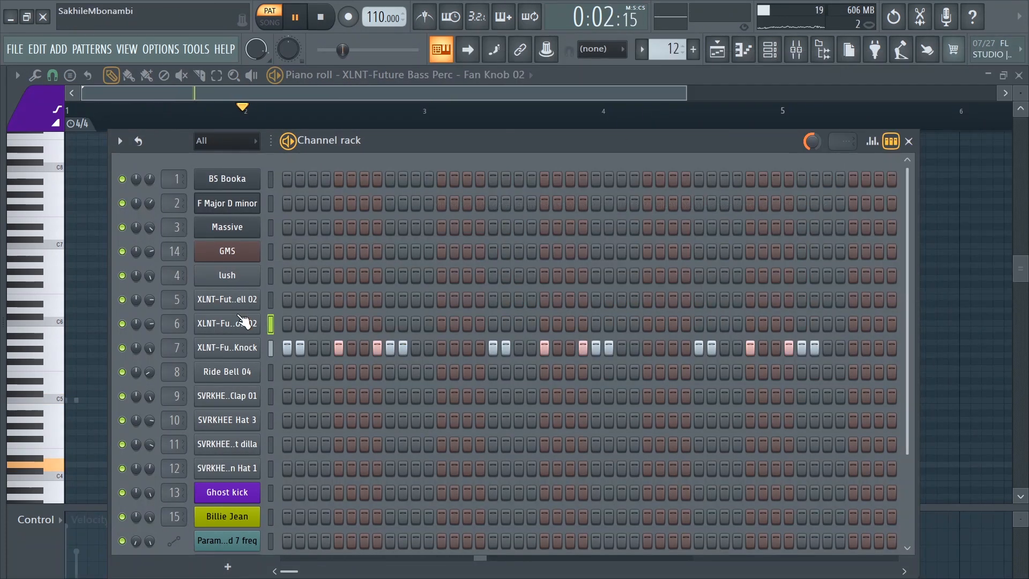
right_click(236, 348)
click(274, 343)
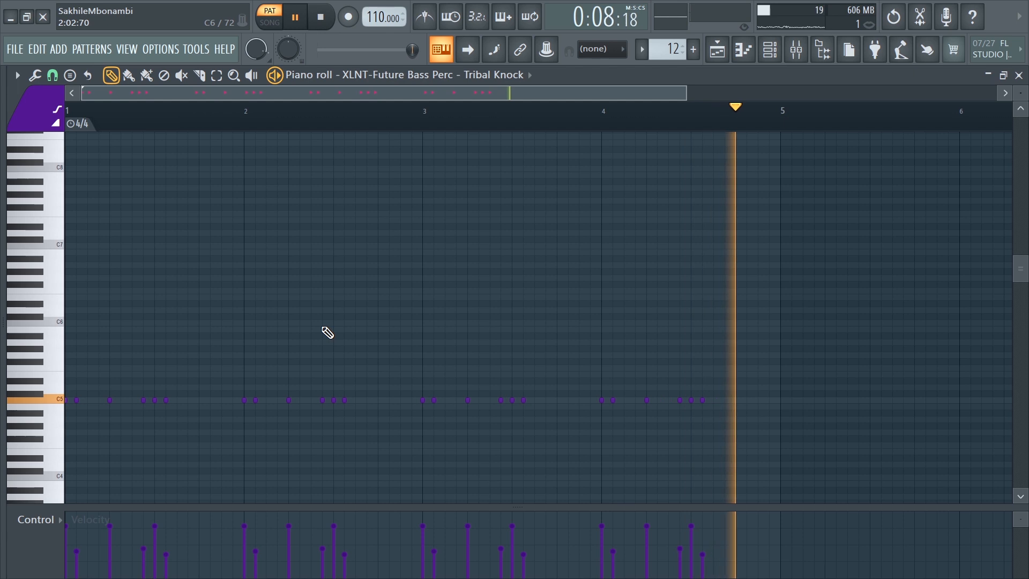
Stop playback, replay the Tribal Knock pattern from the start, and stop it again
key(space)
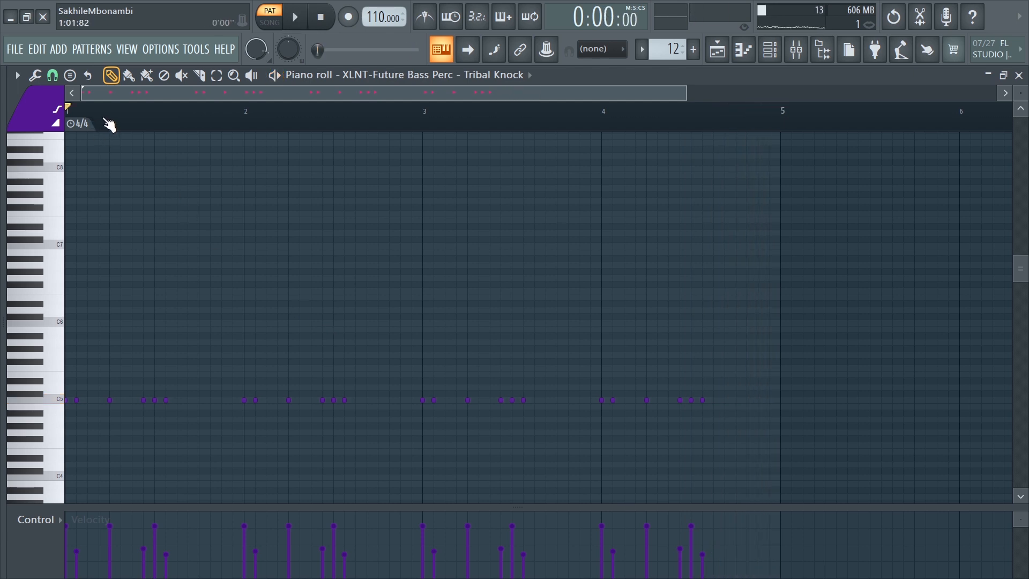
key(space)
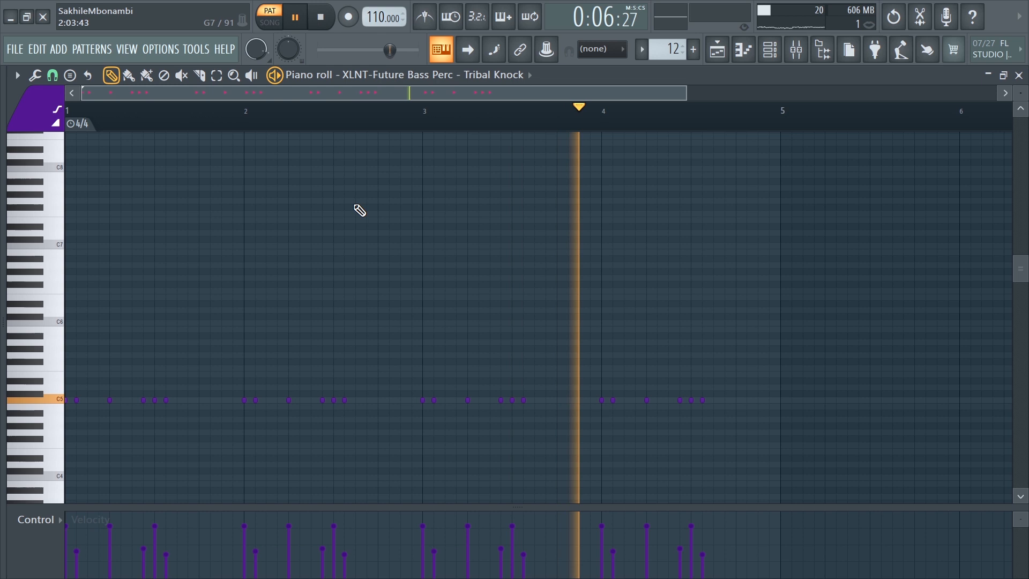
key(space)
Switch to pattern 13, Ride Bell 04, open its channel in the piano roll, and play the pattern
click(769, 50)
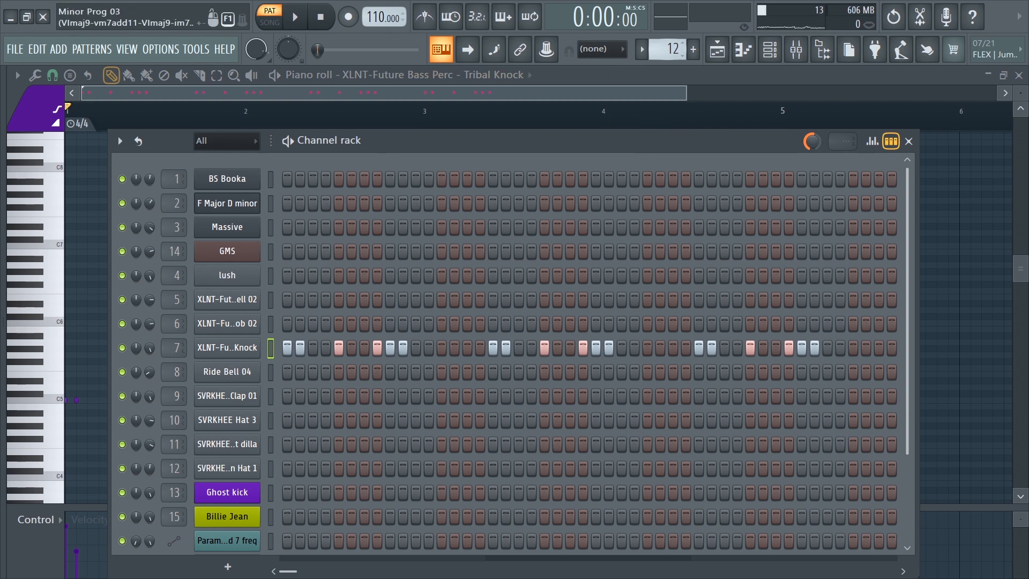
click(667, 49)
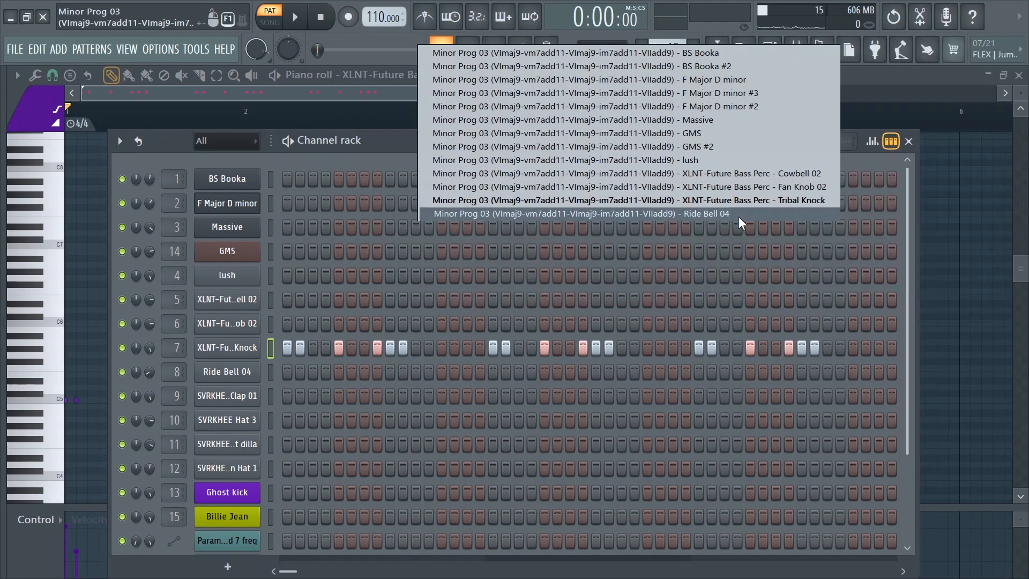
click(738, 215)
right_click(248, 378)
click(304, 367)
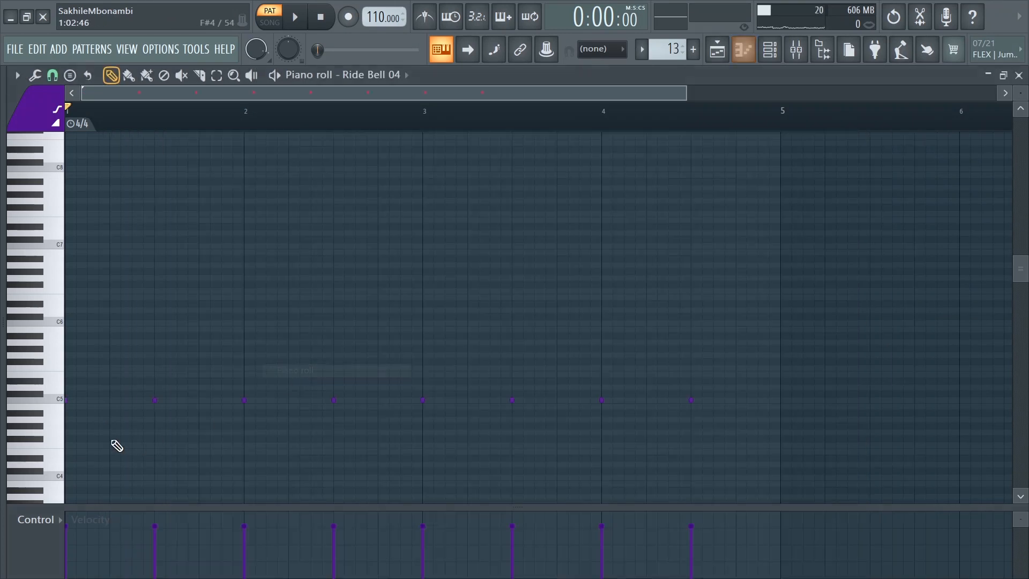
key(space)
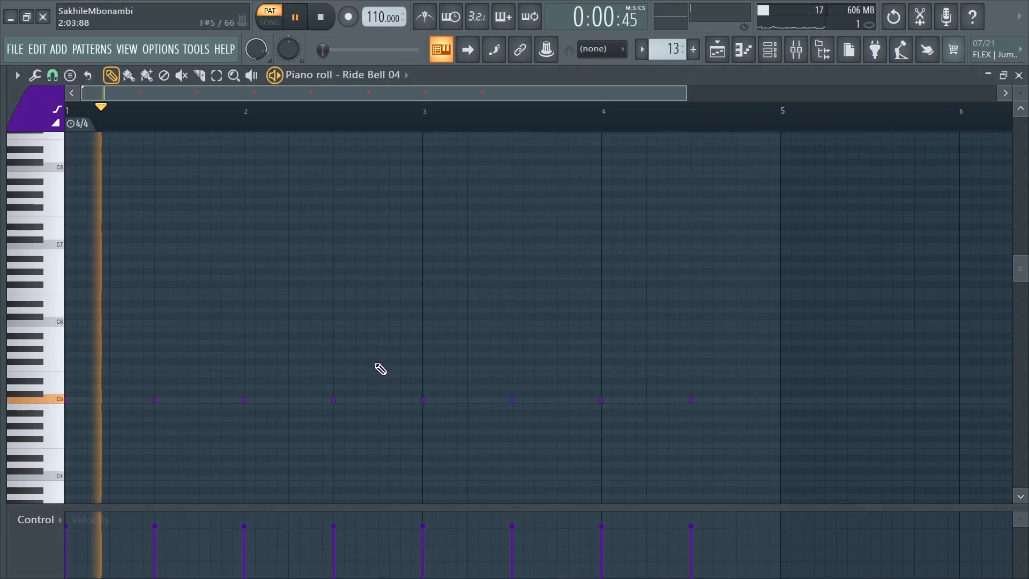
Switch to pattern 14, SVRKHEE Clap 01, while playback runs, and open its channel in the piano roll
click(770, 49)
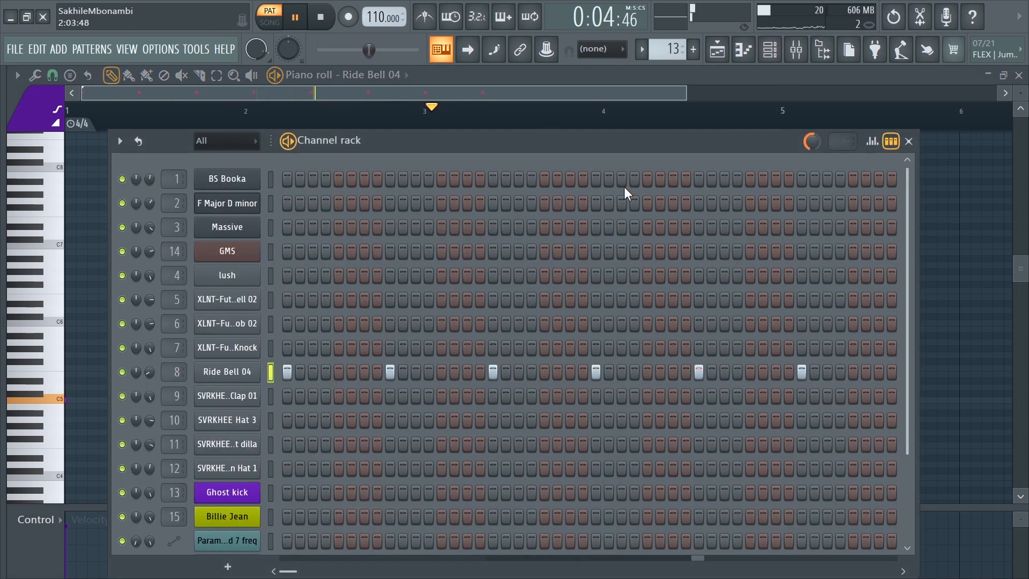
click(678, 44)
click(745, 233)
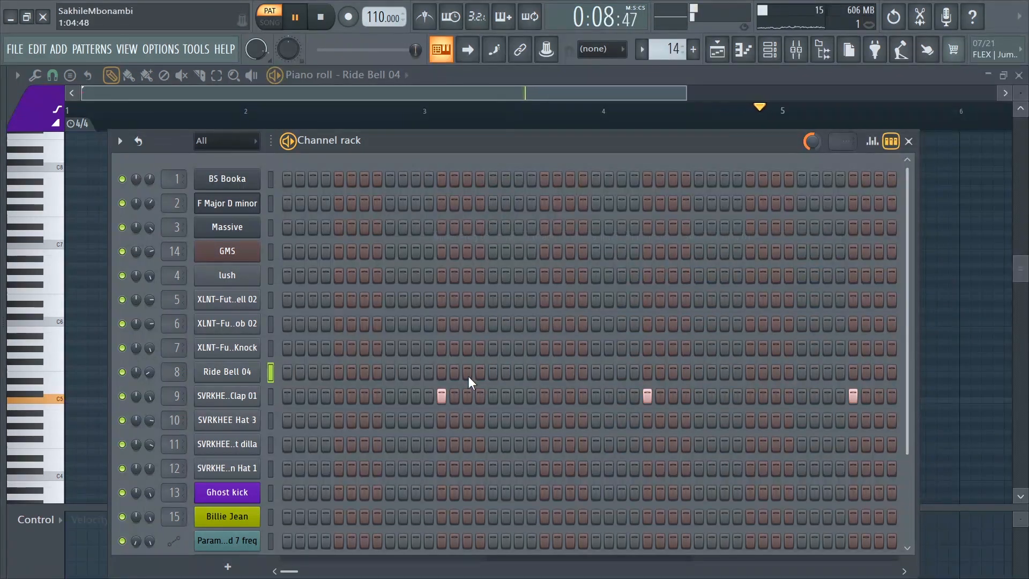
right_click(258, 396)
click(287, 385)
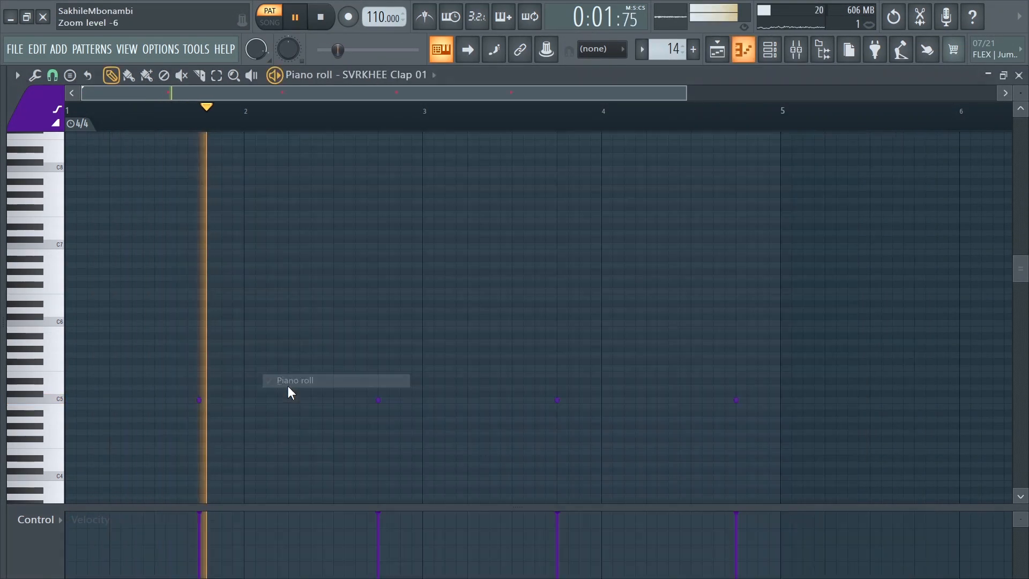
Stop playback, turn on the metronome, and zoom in on the first three bars of the clap pattern
key(space)
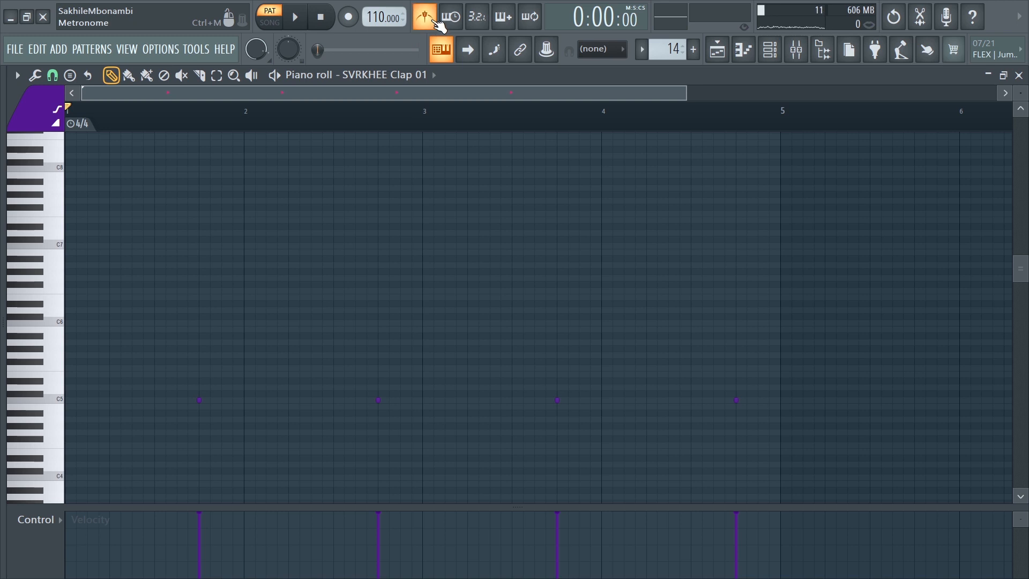
scroll(375, 343, down, 2)
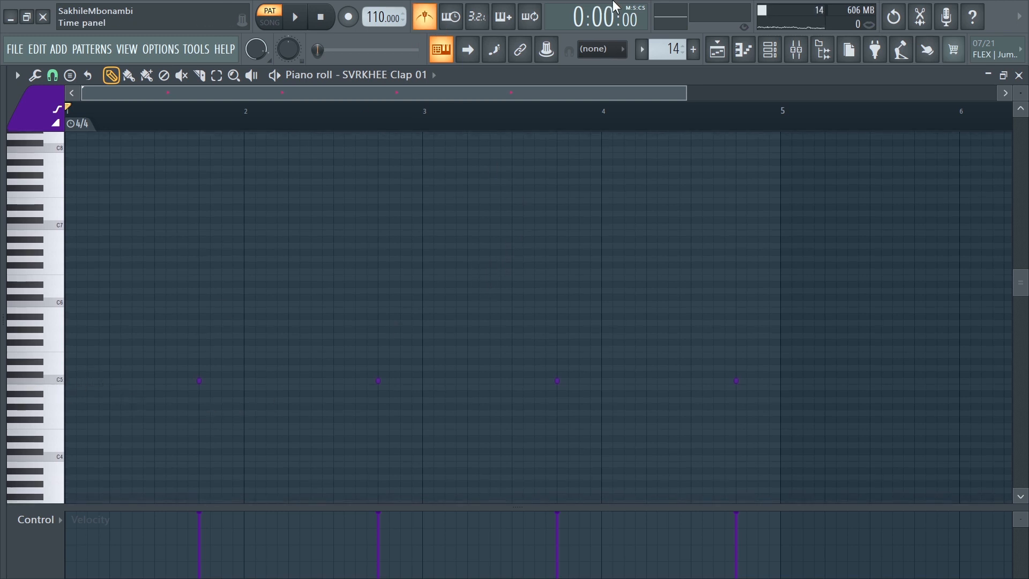
drag(685, 92, 467, 151)
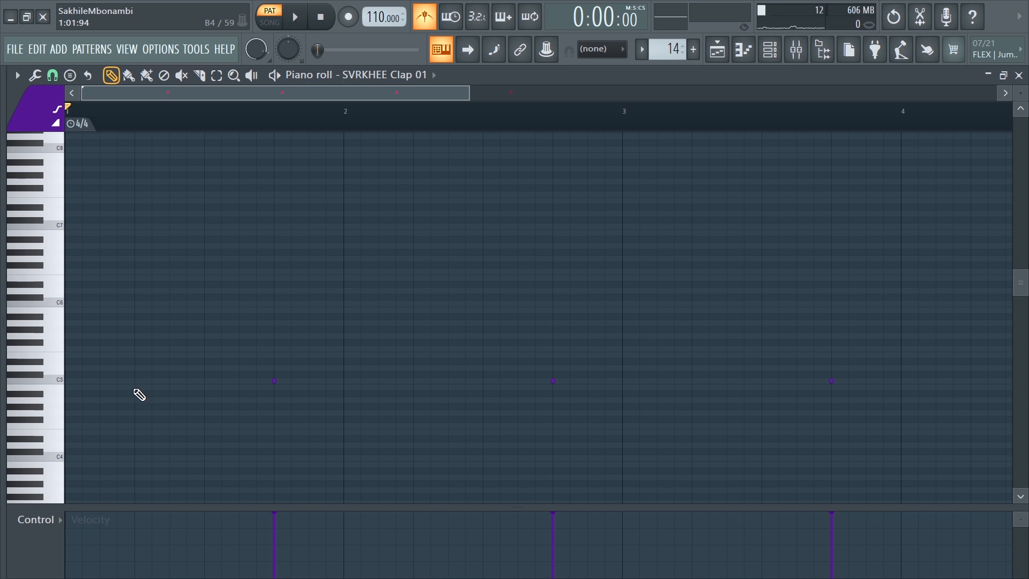
Try extra C5 clap notes on beat 2 of bars 1 and 2 against the metronome, and delete them
click(136, 381)
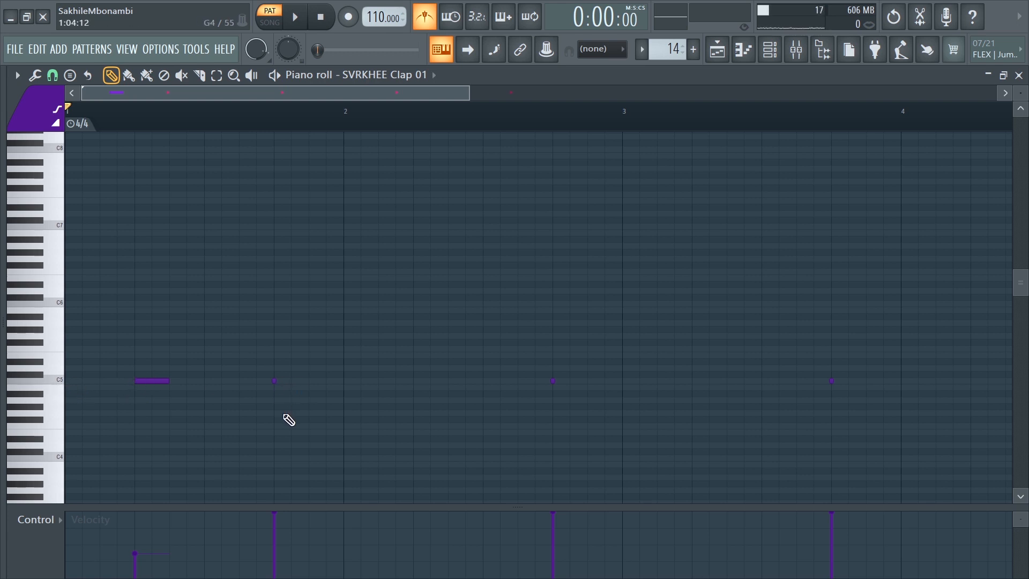
key(space)
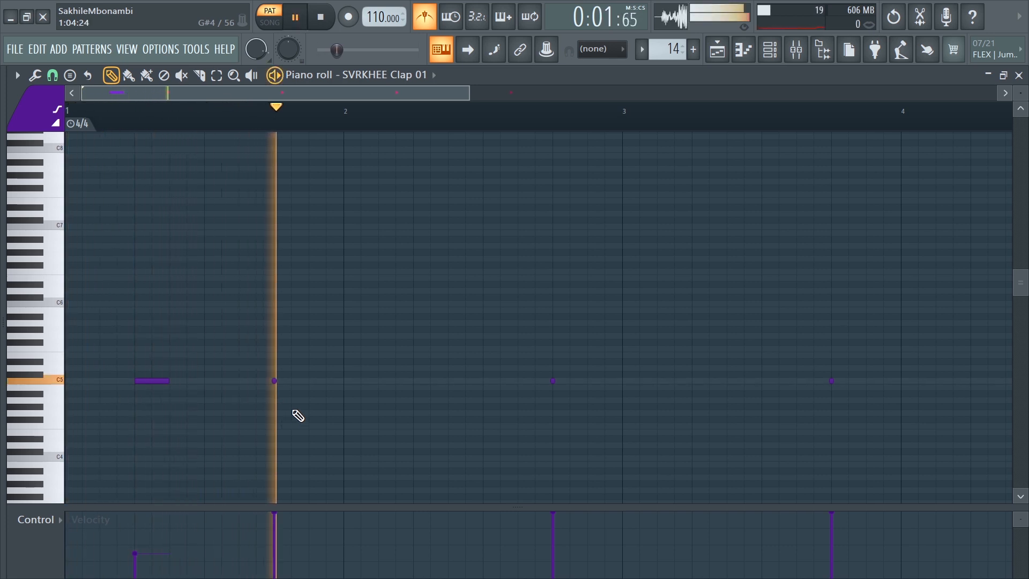
click(415, 381)
right_click(421, 382)
key(space)
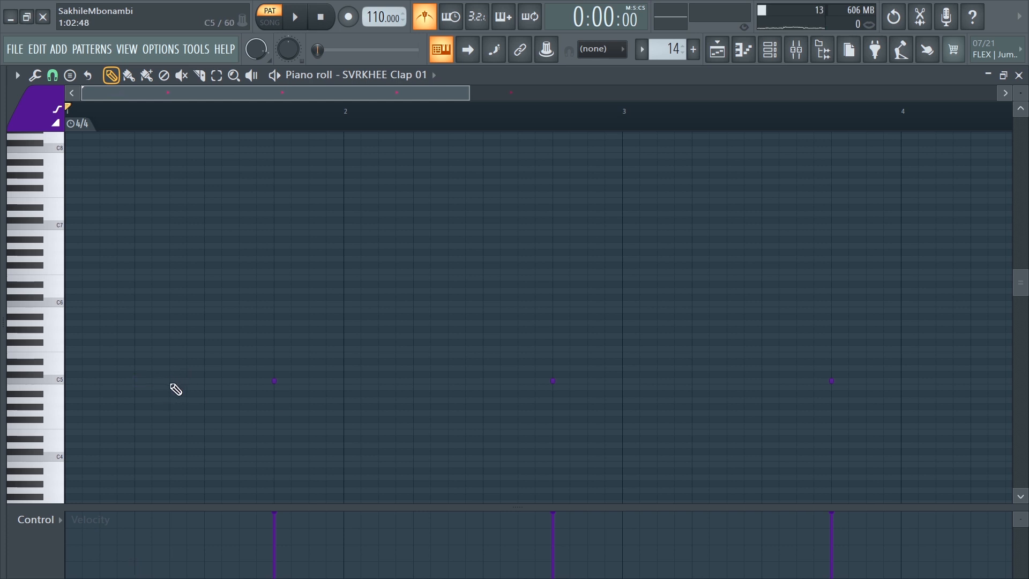
Play the clap pattern against the metronome with all four bars in view, and stop playback
drag(469, 91, 370, 355)
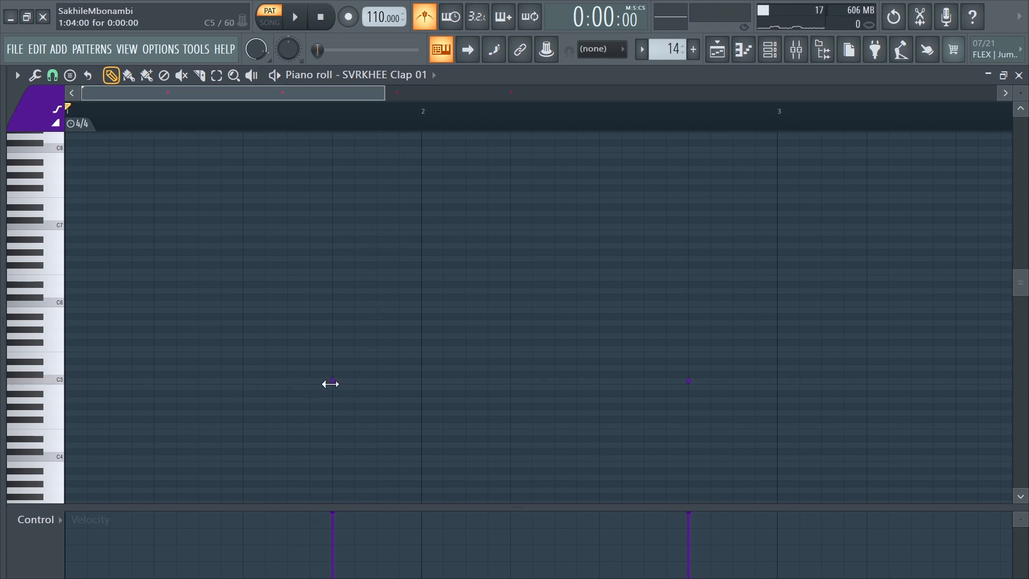
drag(386, 92, 523, 145)
key(space)
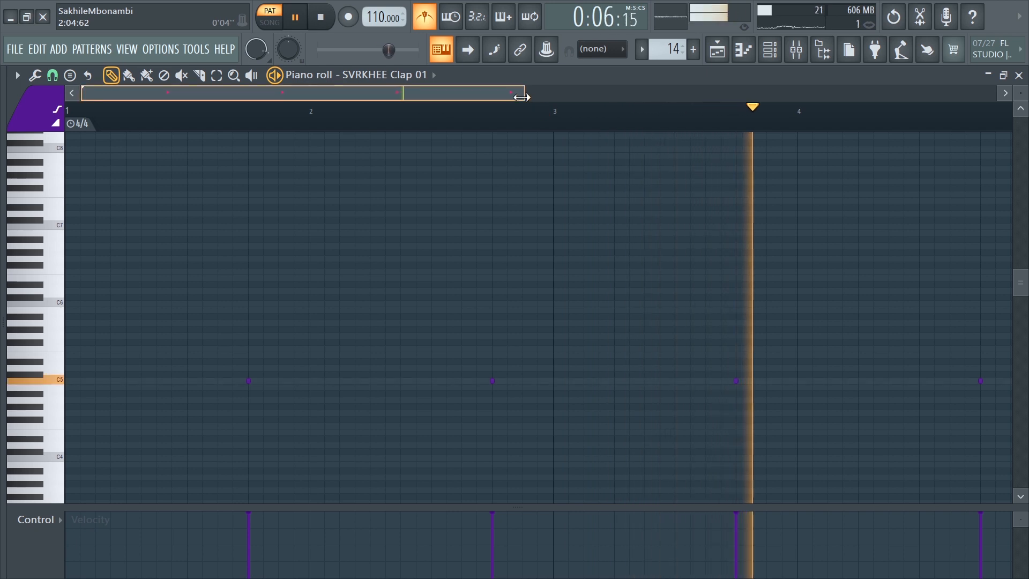
drag(521, 97, 581, 97)
key(space)
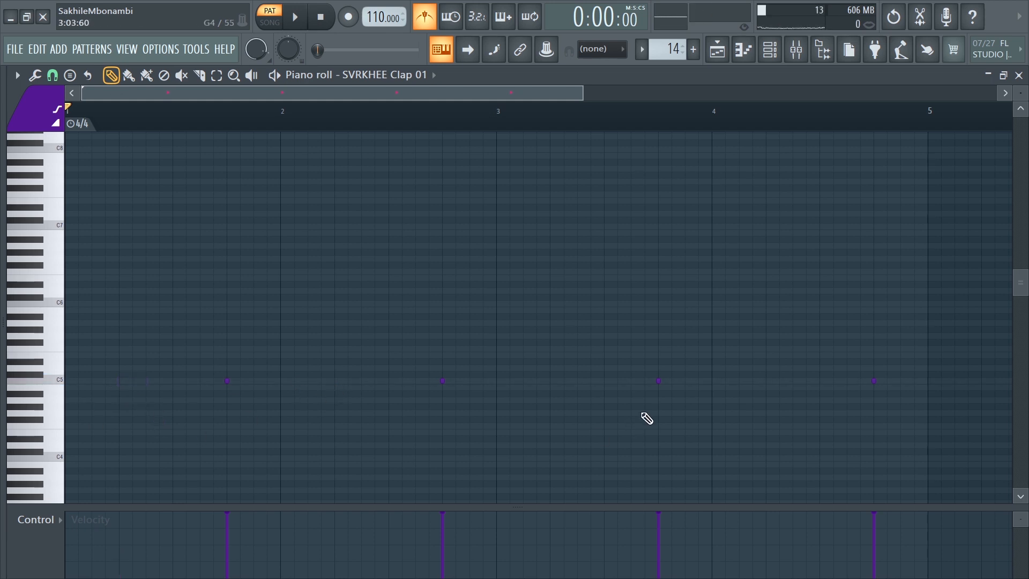
Open pattern 15, SVRKHEE Clap 01 #2, in the piano roll and play it against the metronome
click(769, 50)
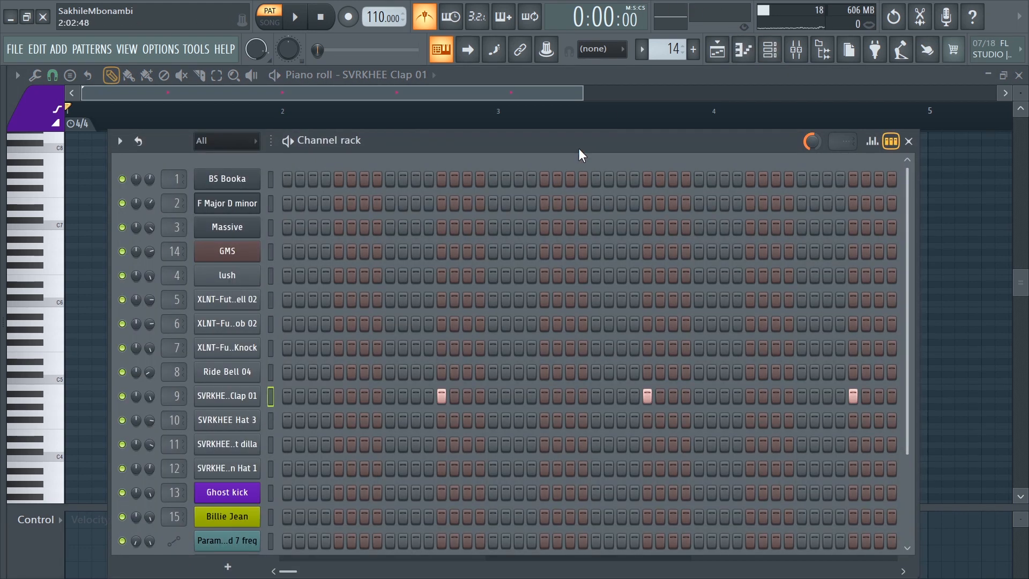
click(673, 49)
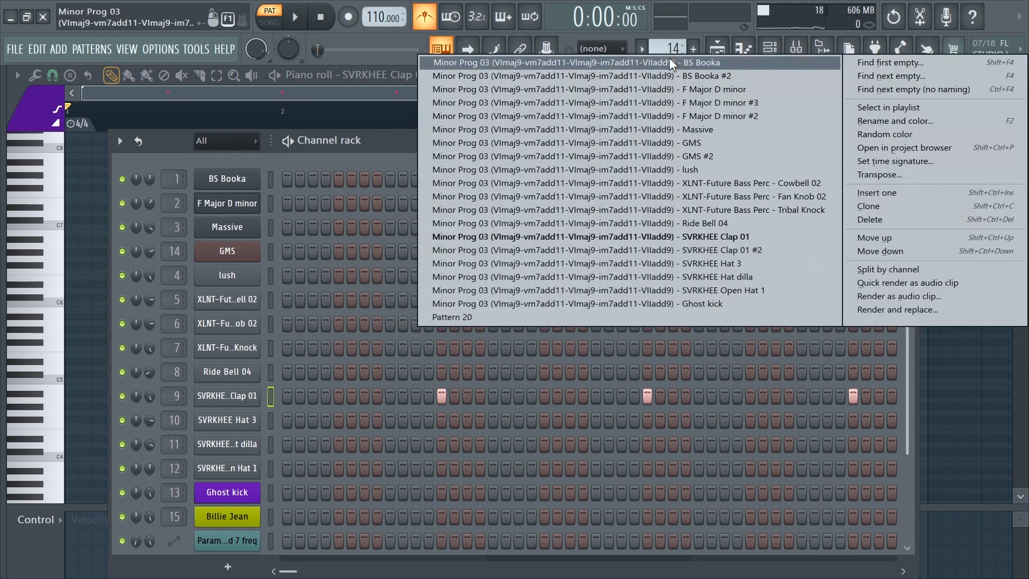
click(707, 250)
right_click(268, 388)
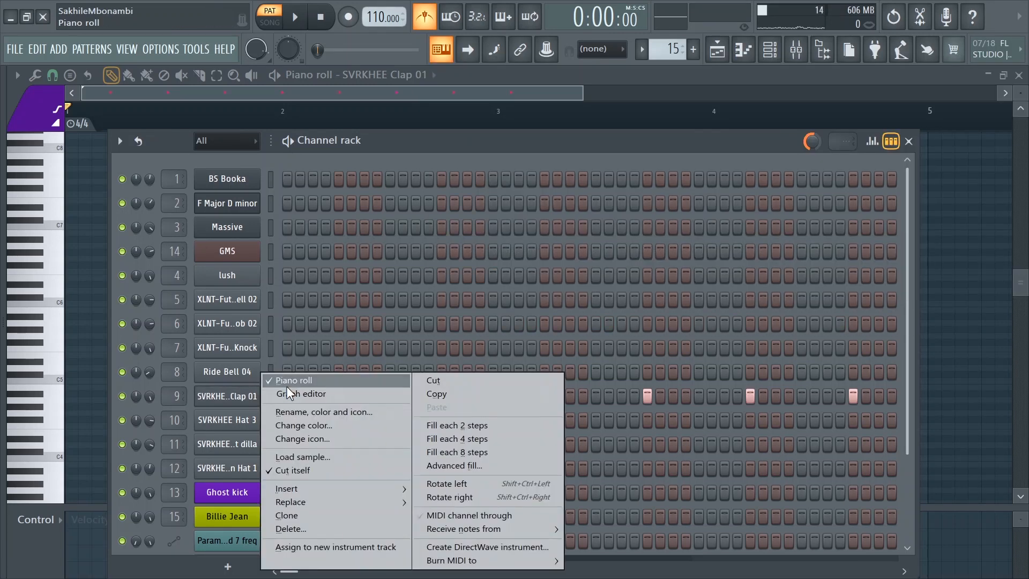
click(288, 382)
right_click(268, 393)
click(292, 380)
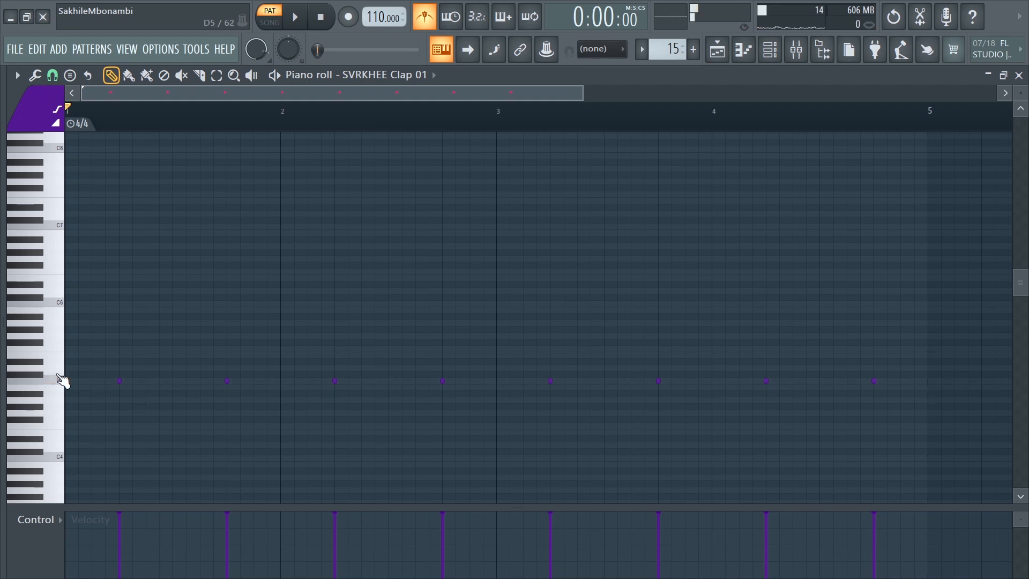
key(space)
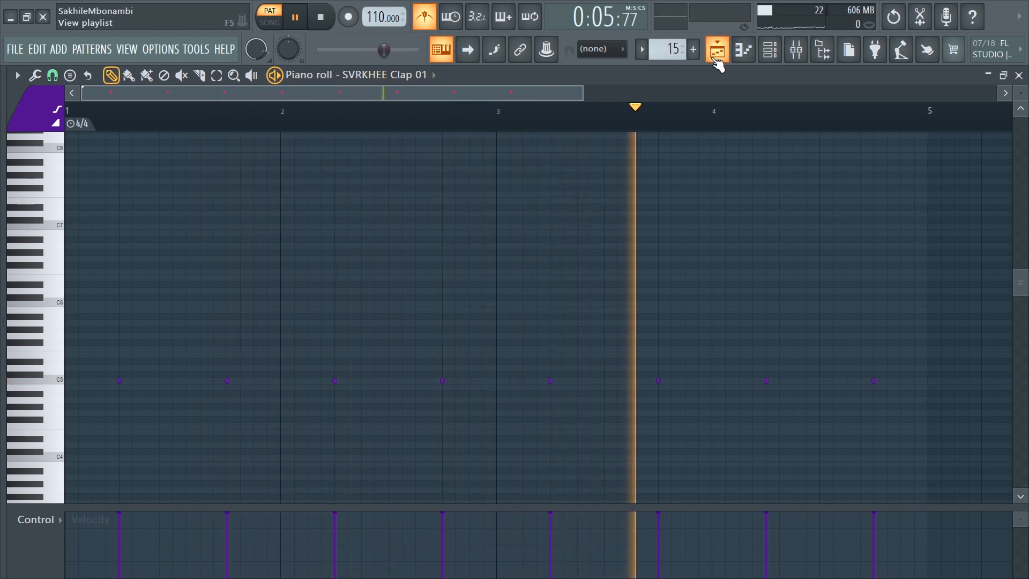
key(space)
Switch to pattern 16, SVRKHEE Hat 3, and open its channel in the piano roll
click(769, 49)
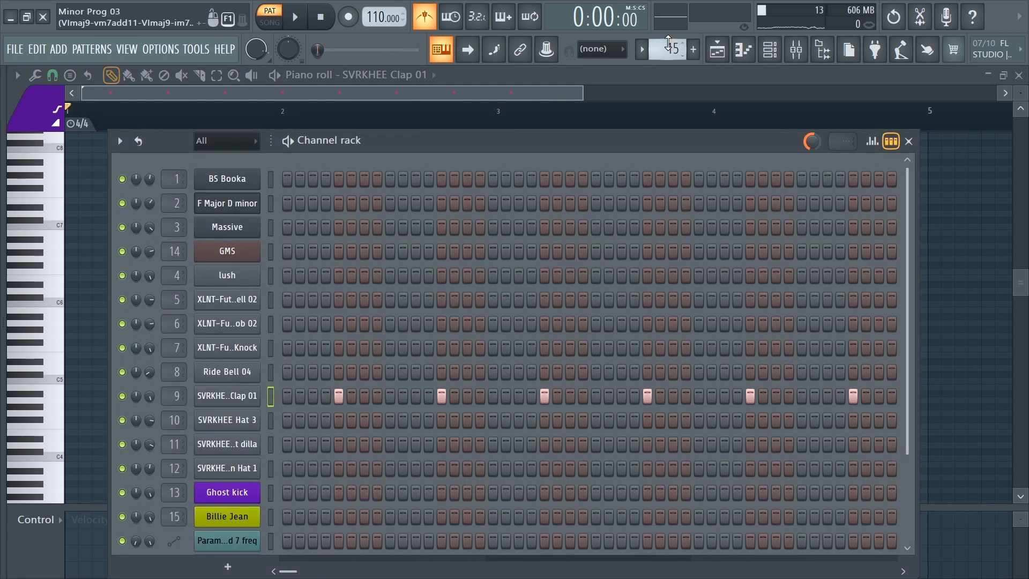
click(668, 46)
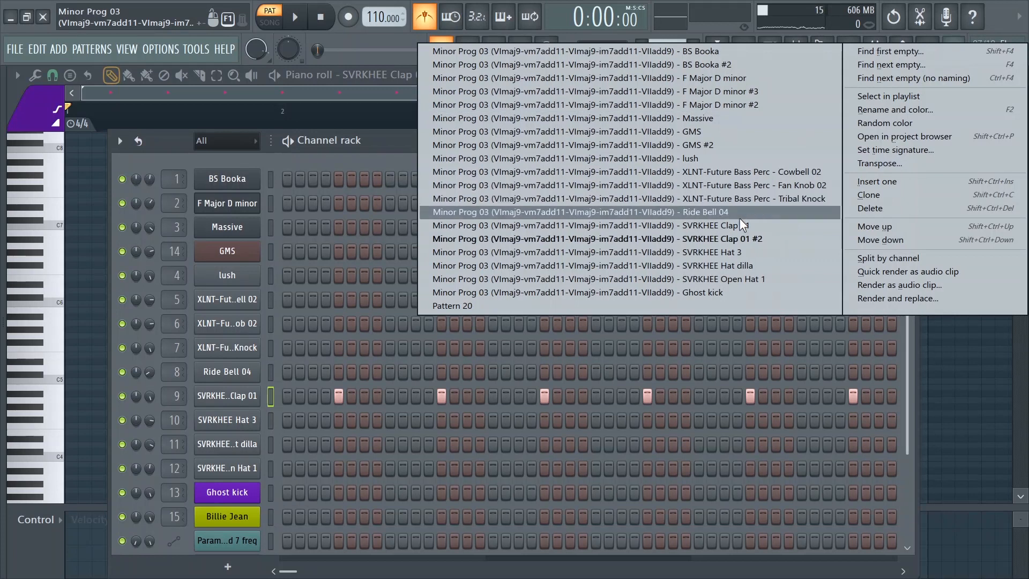
click(744, 254)
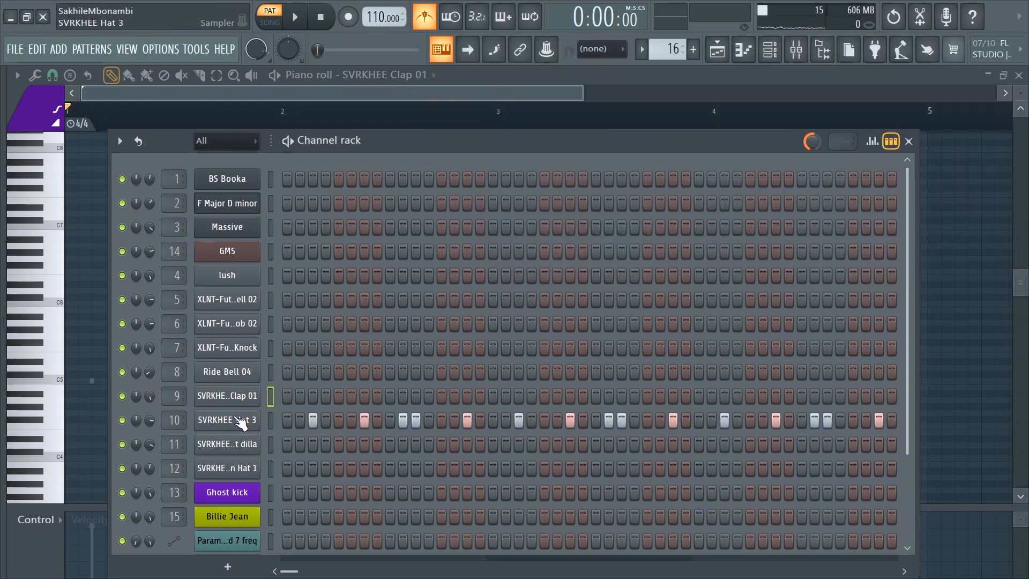
right_click(240, 423)
click(295, 381)
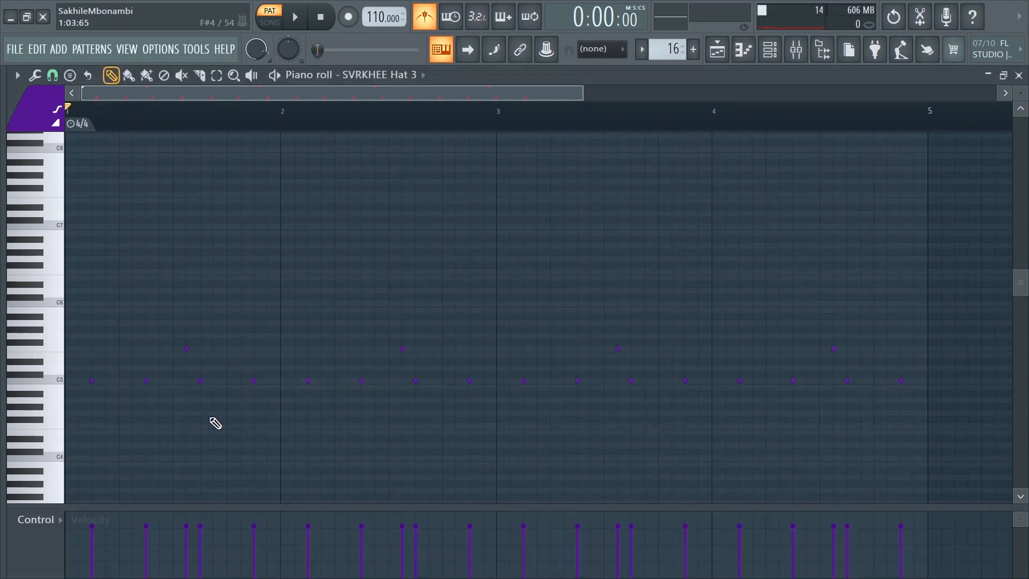
Play the Hat 3 pattern against the metronome, and examine its C5 hits and the F5 note in bar 1 up close
drag(584, 91, 402, 236)
key(space)
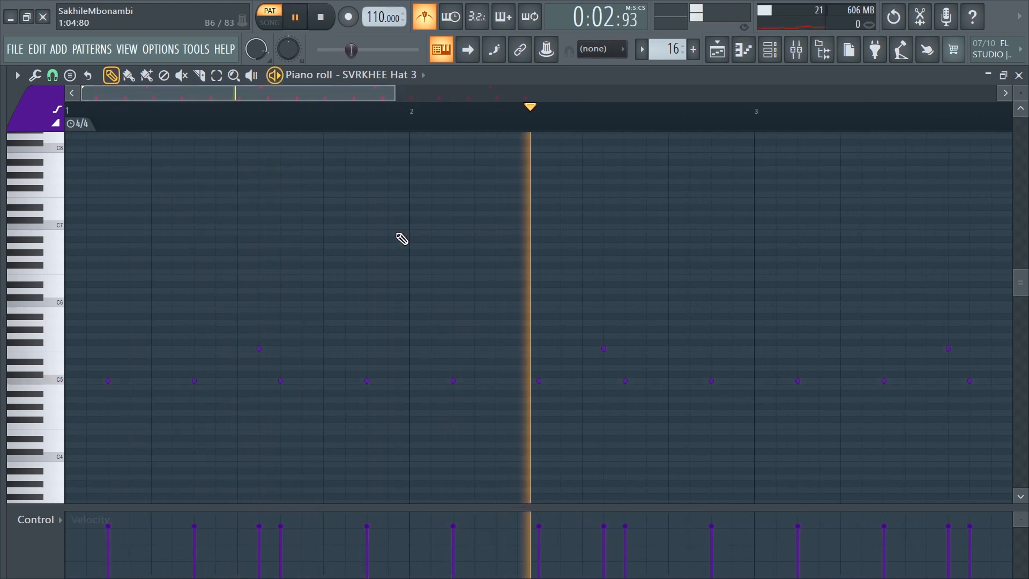
key(space)
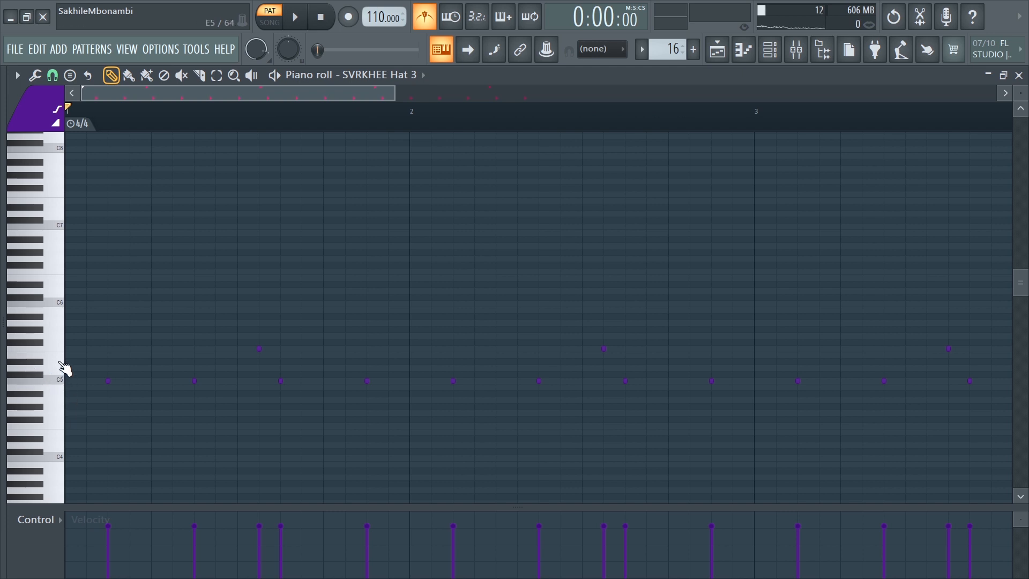
click(53, 383)
drag(389, 95, 321, 144)
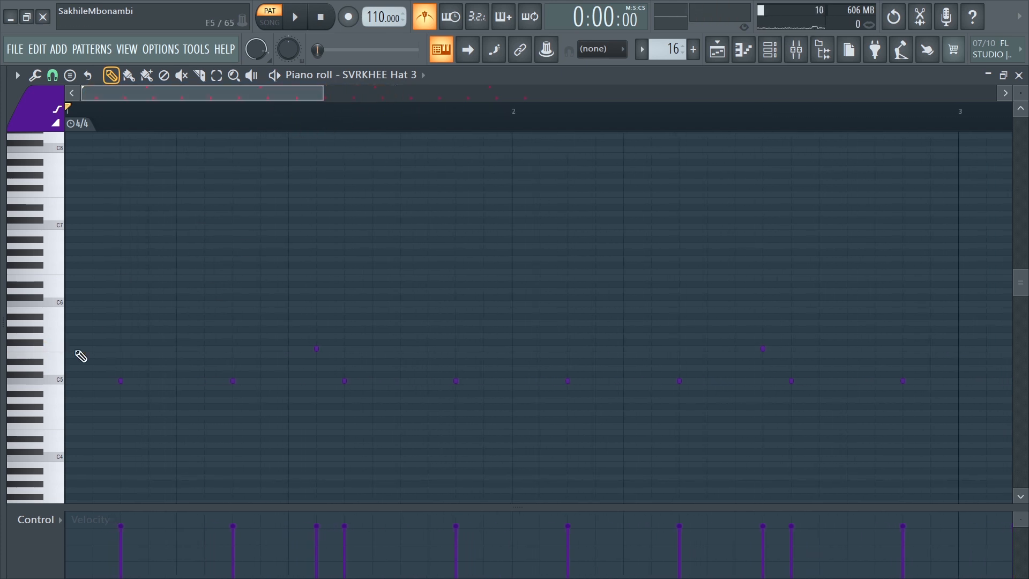
click(317, 348)
Play the Hat 3 pattern again with all four bars in view, and stop playback
drag(322, 94, 533, 225)
key(space)
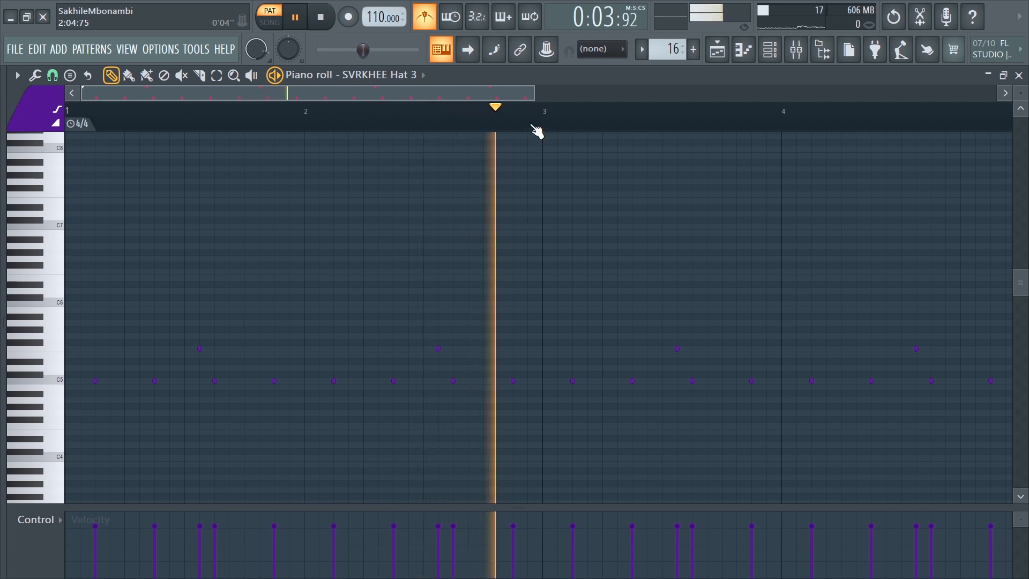
drag(510, 94, 593, 146)
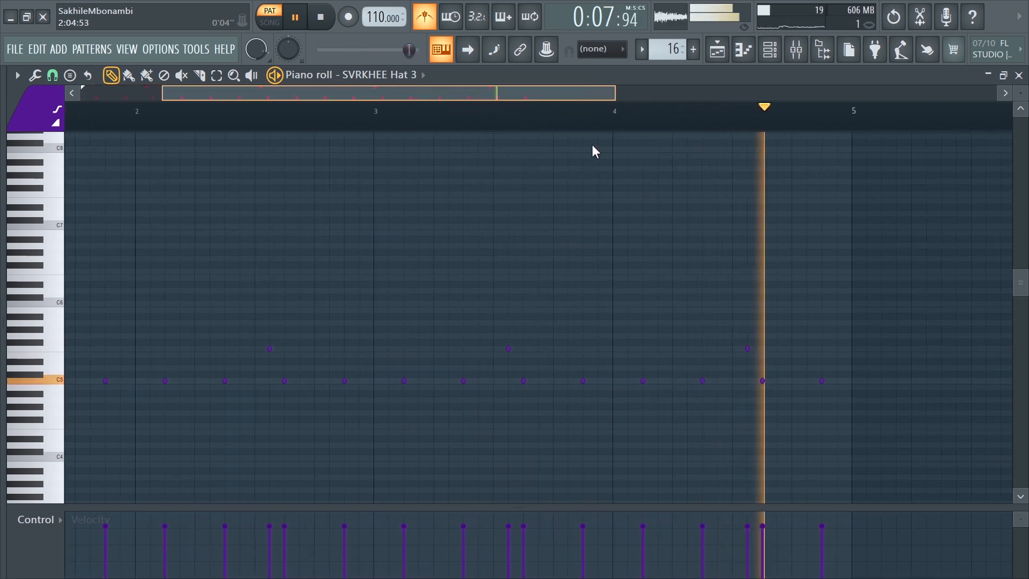
key(space)
Switch to pattern 17, SVRKHEE Hat dilla, and open its channel in the piano roll
click(746, 53)
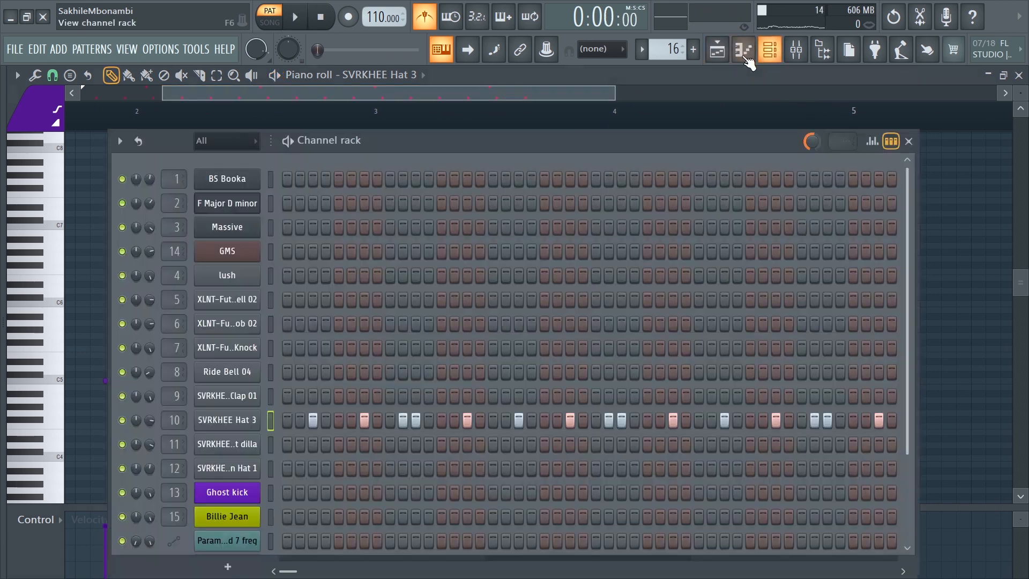
scroll(667, 48, up, 1)
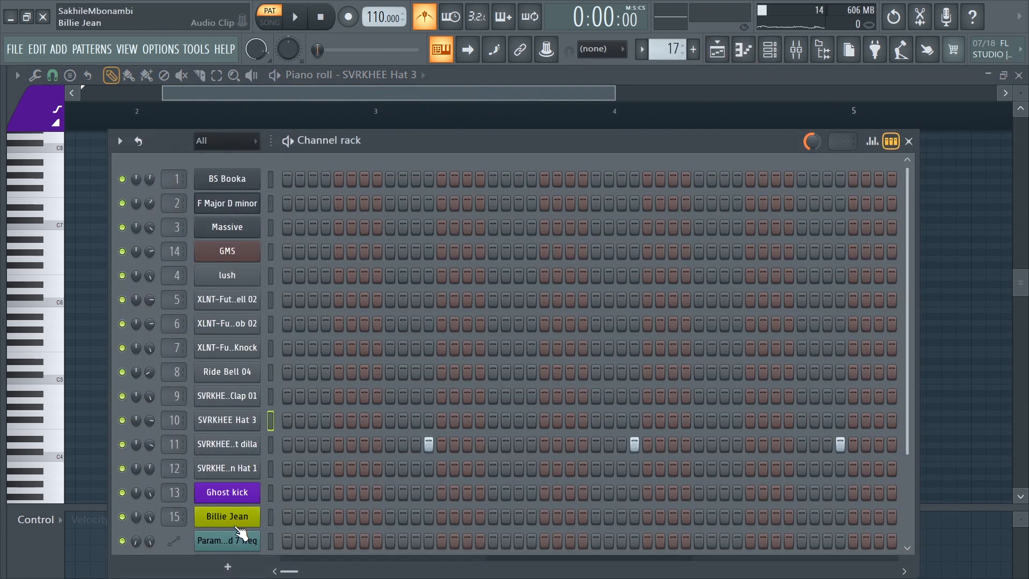
right_click(256, 454)
click(292, 383)
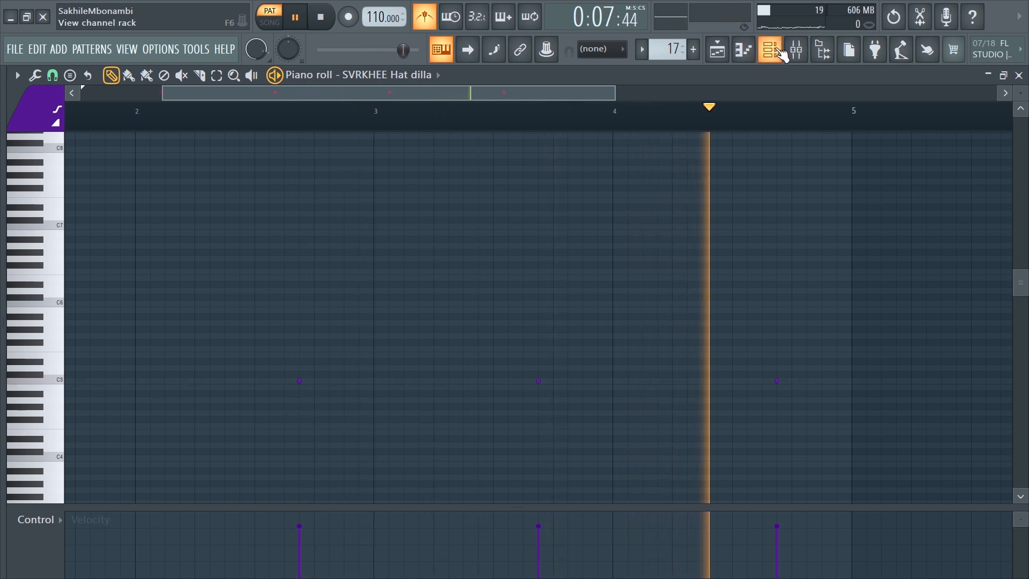
Stop playback, switch to pattern 18, SVRKHEE Open Hat 1, and open its notes in the piano roll
click(782, 54)
key(space)
click(665, 48)
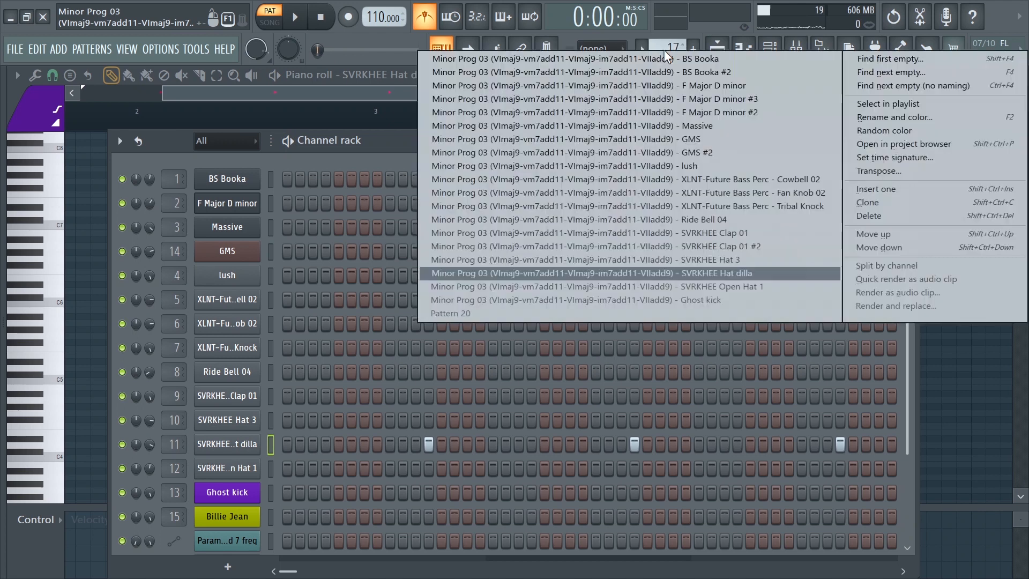
click(589, 286)
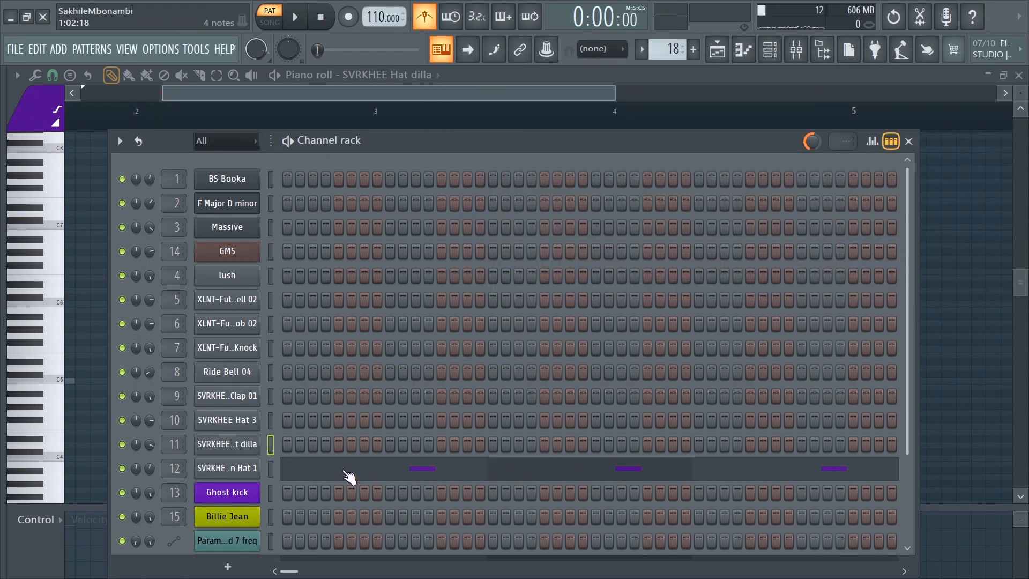
click(350, 476)
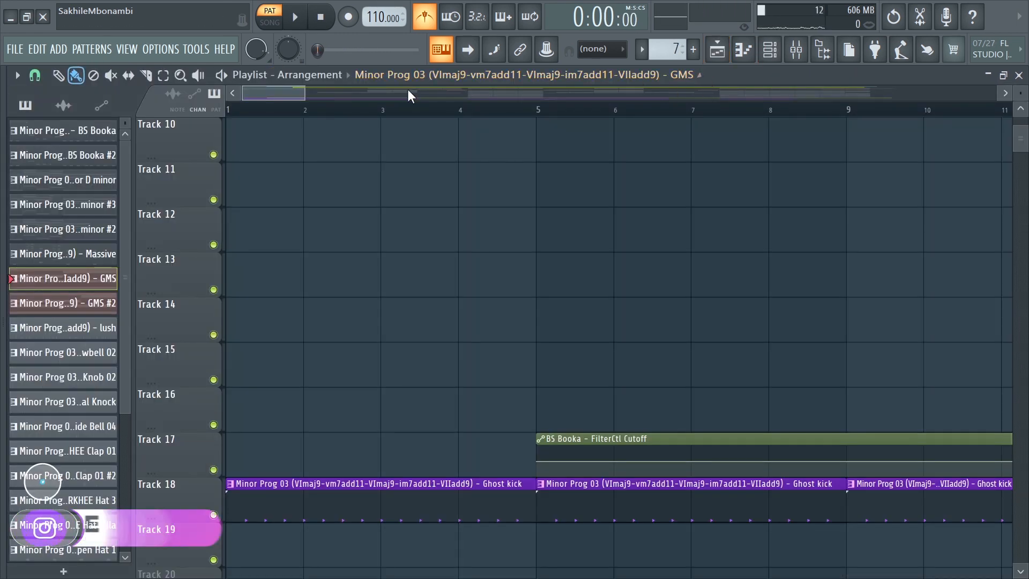
Show the full length of the arrangement in the playlist and play it in song mode with the metronome off
drag(304, 94, 897, 146)
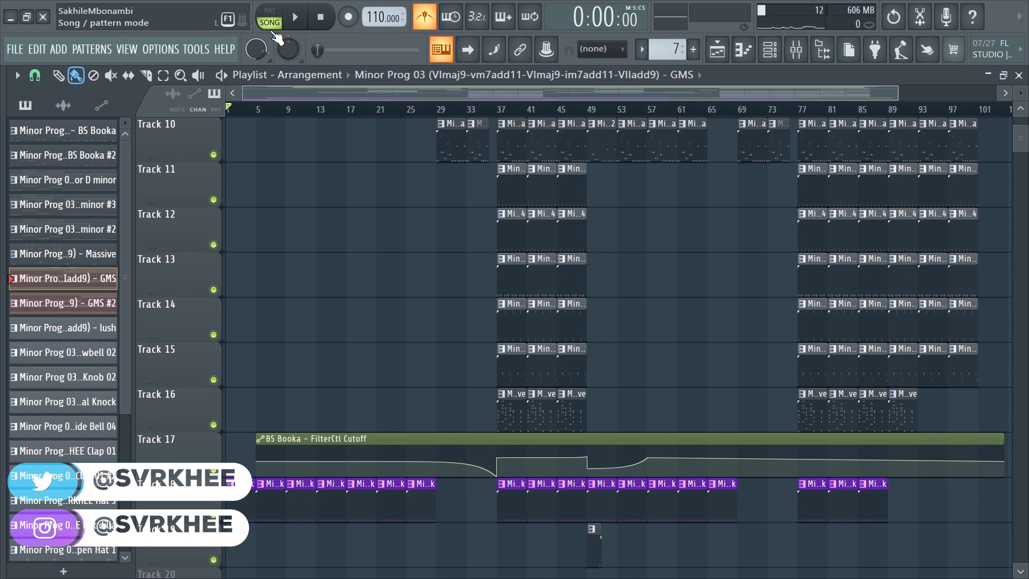
key(space)
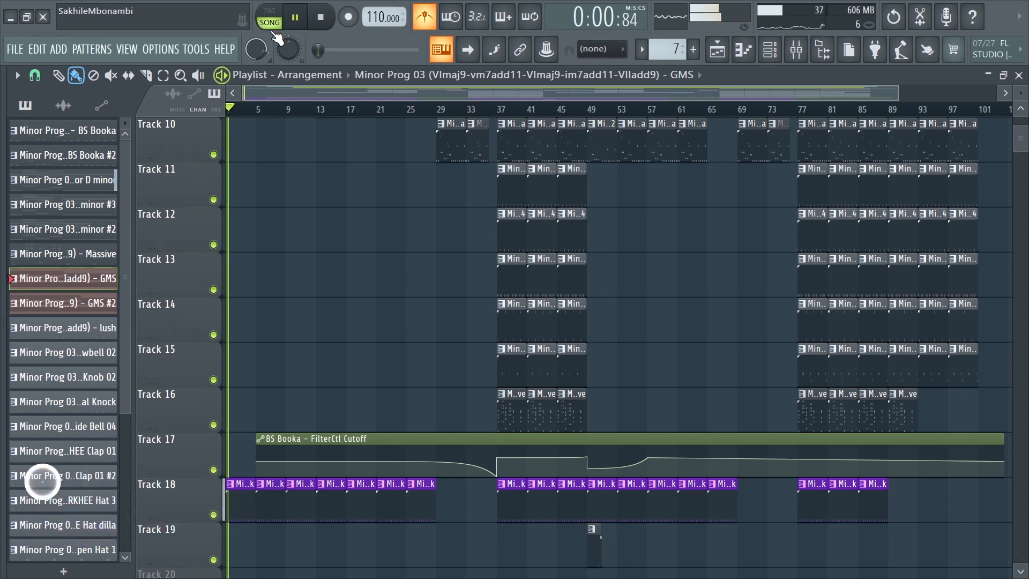
key(space)
key(space)
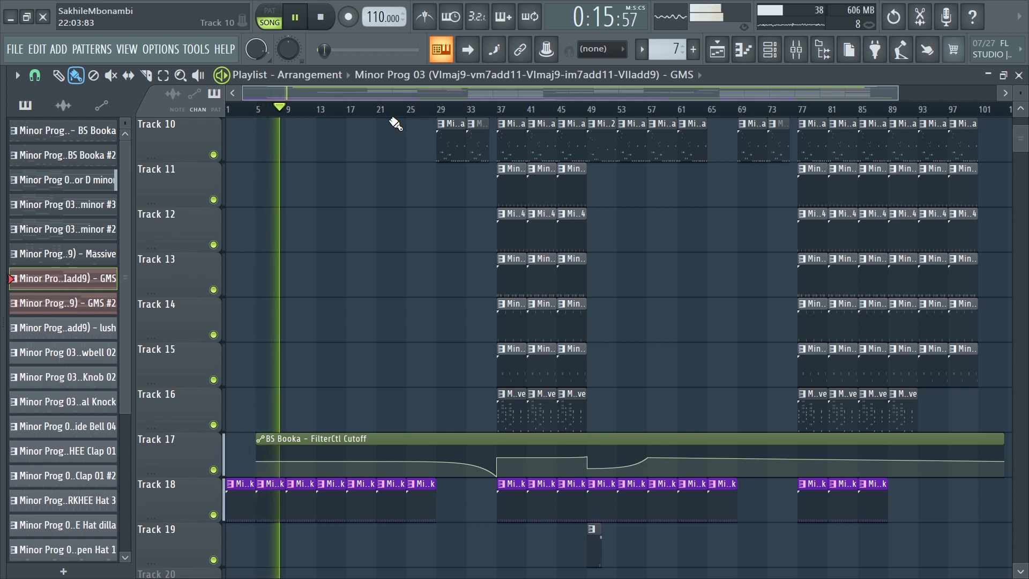
Review the arrangement while the song plays, shrinking the tracks until all 19 used ones fit, and stop playback
scroll(396, 145, up, 4)
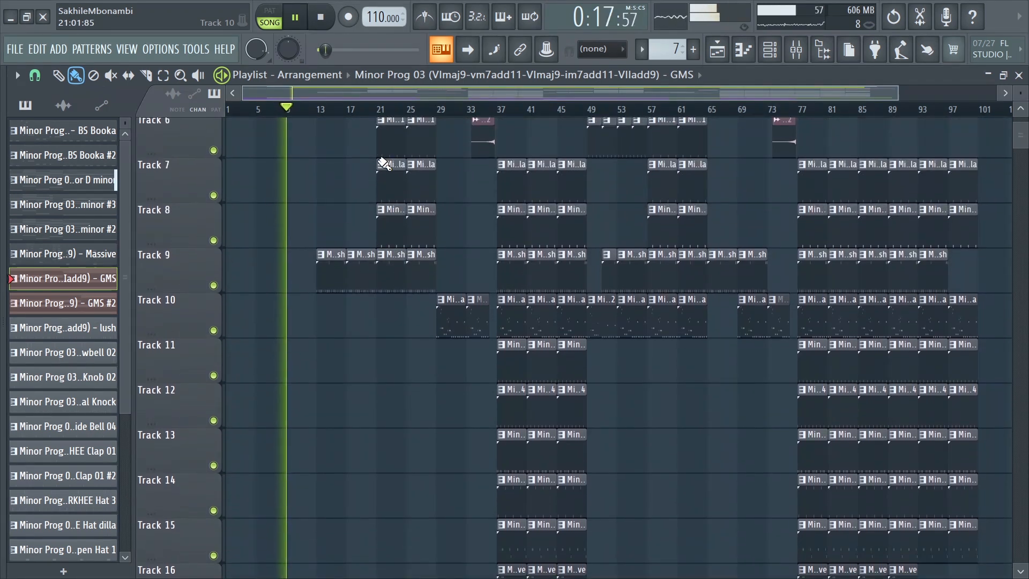
scroll(333, 173, up, 2)
scroll(332, 174, up, 3)
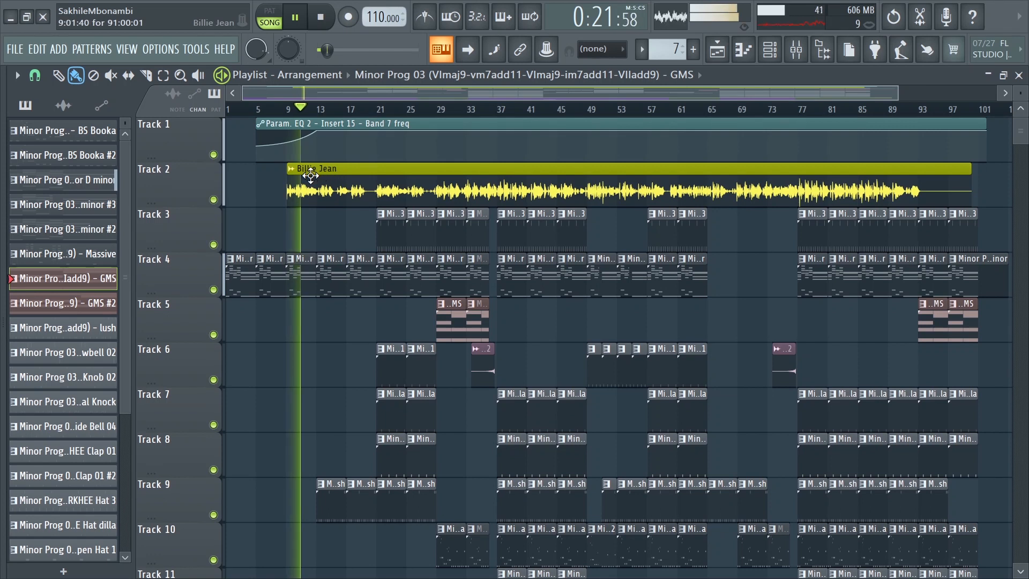
scroll(310, 175, down, 2)
drag(1019, 94, 1019, 103)
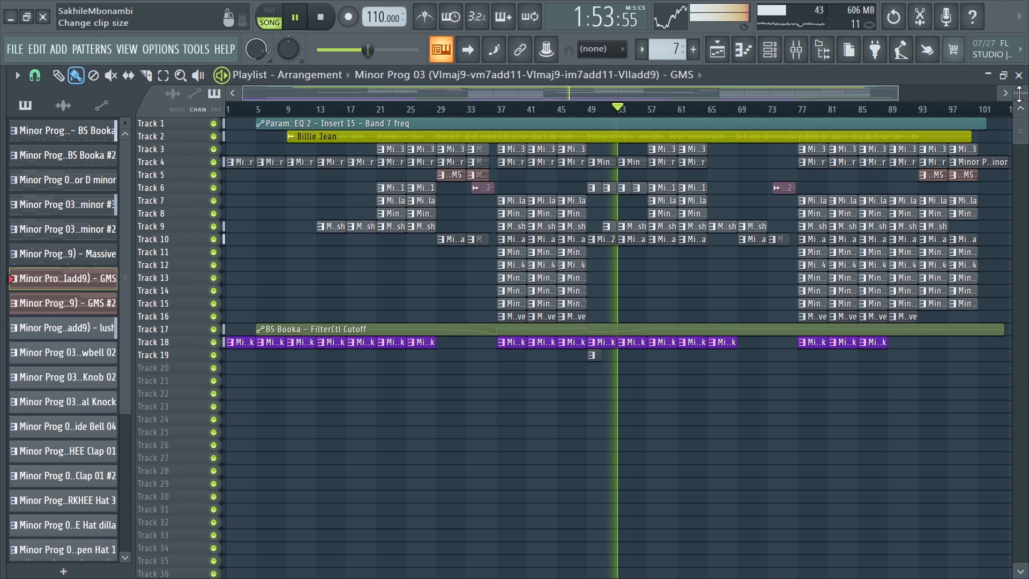
key(space)
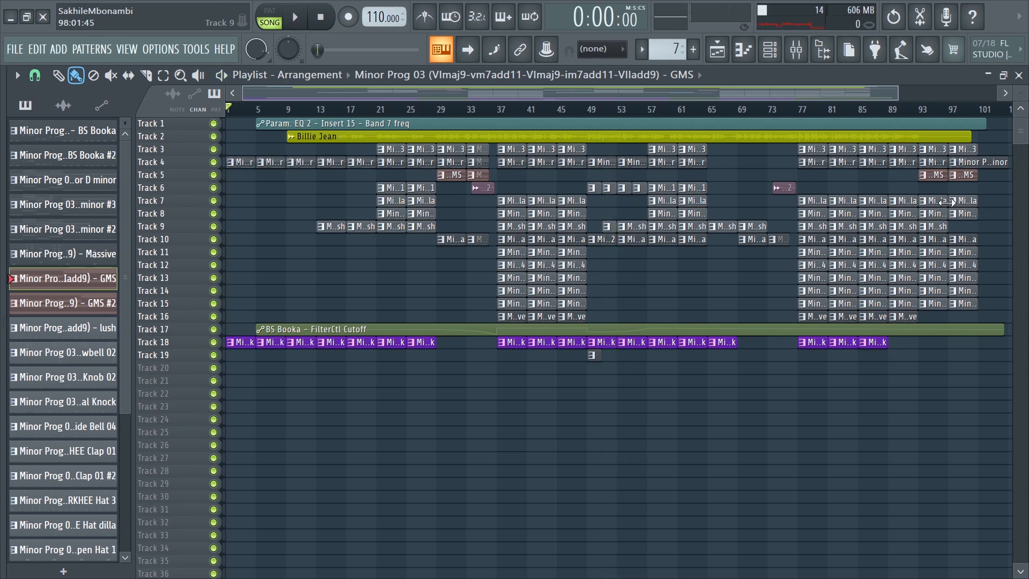
Open the channel settings of the Billie Jean clip on track 2, and show its insert 15 in the mixer
drag(899, 93, 609, 93)
mouse_move(1020, 93)
mouse_down()
mouse_move(1020, 82)
mouse_move(1020, 96)
mouse_up()
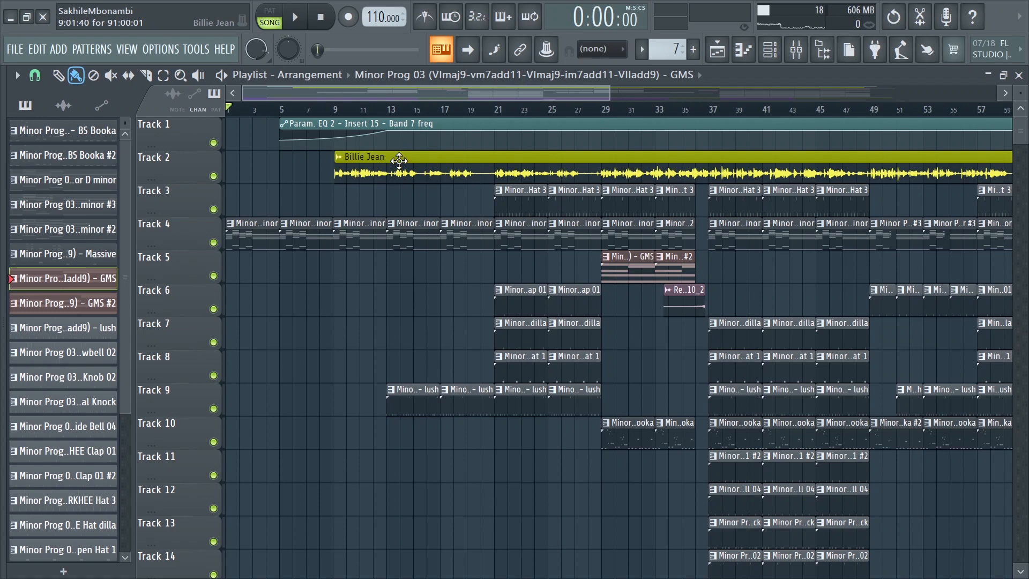
double_click(399, 161)
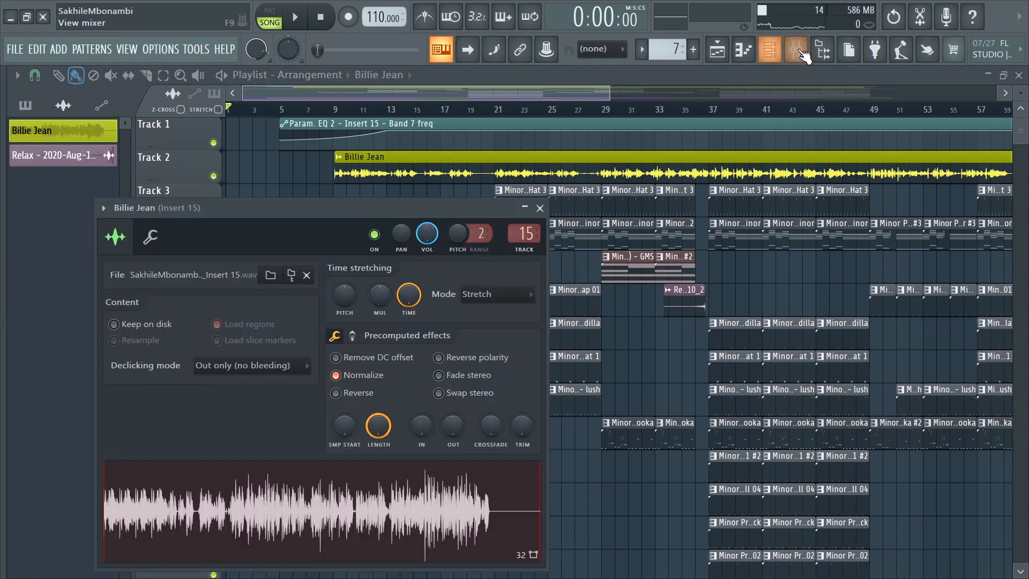
click(802, 54)
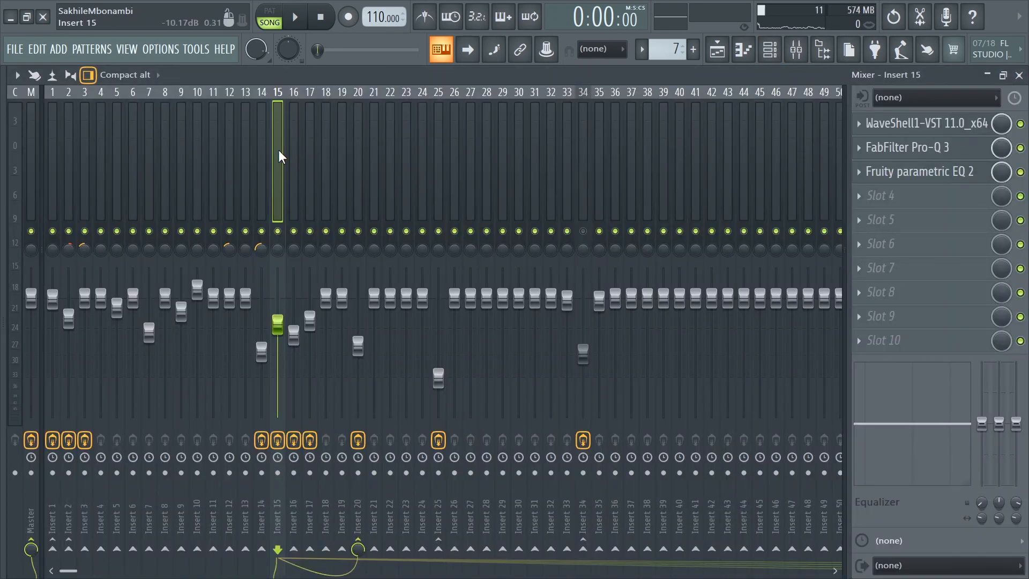
Open the Waves R Vox compressor on insert 15 and examine its settings
click(991, 125)
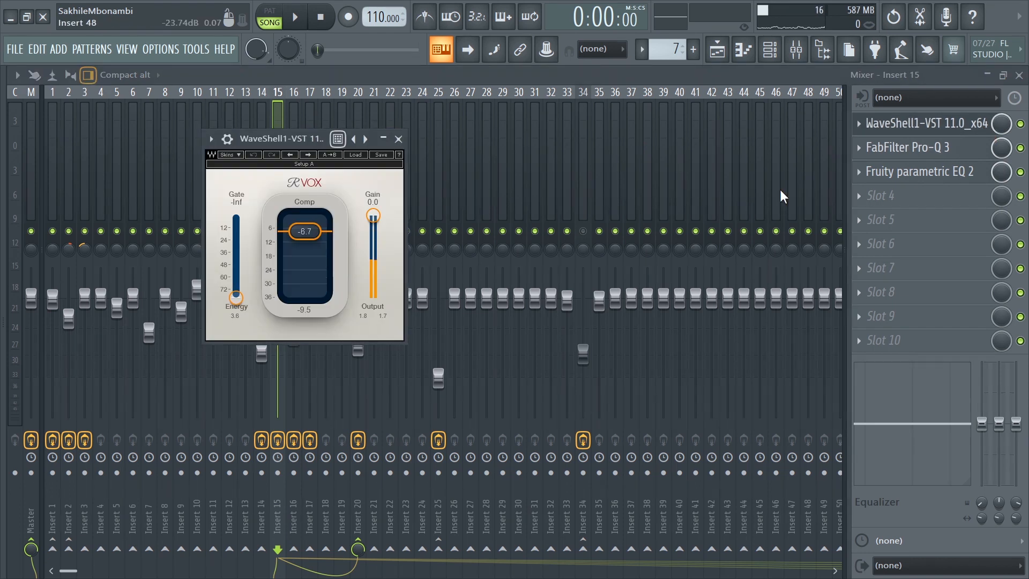
drag(256, 146, 292, 195)
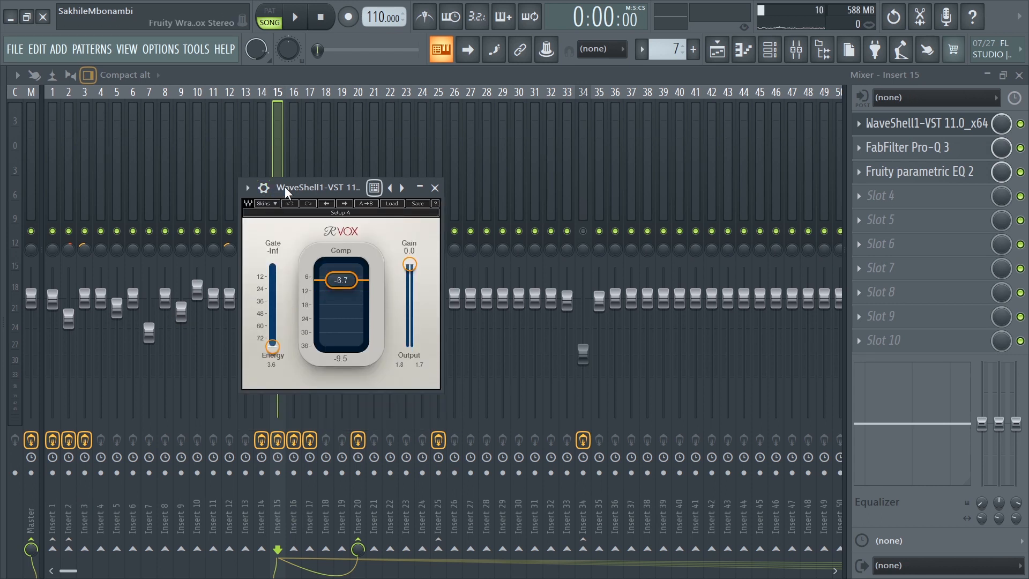
drag(285, 188, 241, 209)
click(944, 124)
click(944, 124)
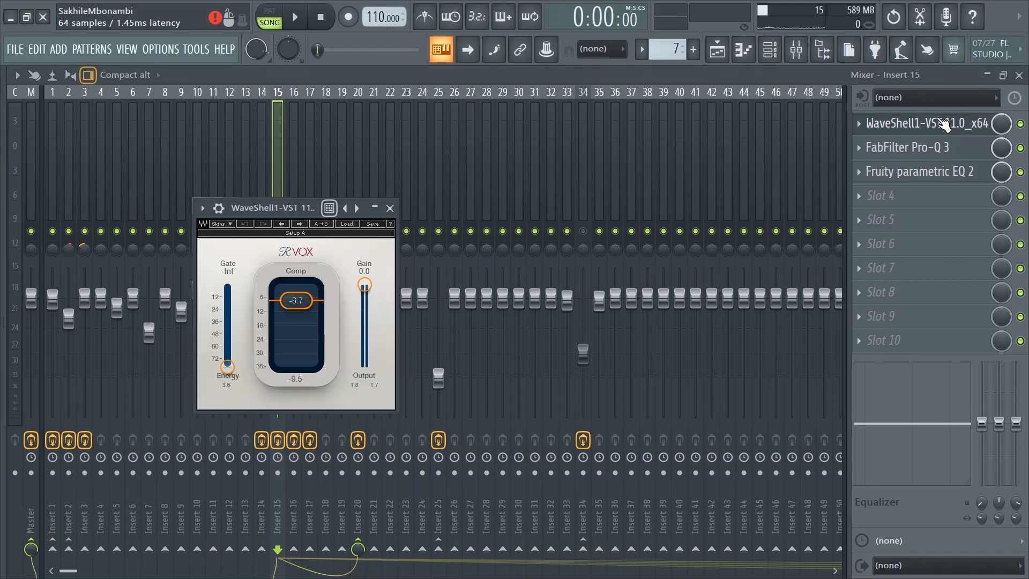
Examine the vocal's FabFilter Pro-Q 3 curve, and open Fruity parametric EQ 2 on the same insert
click(943, 147)
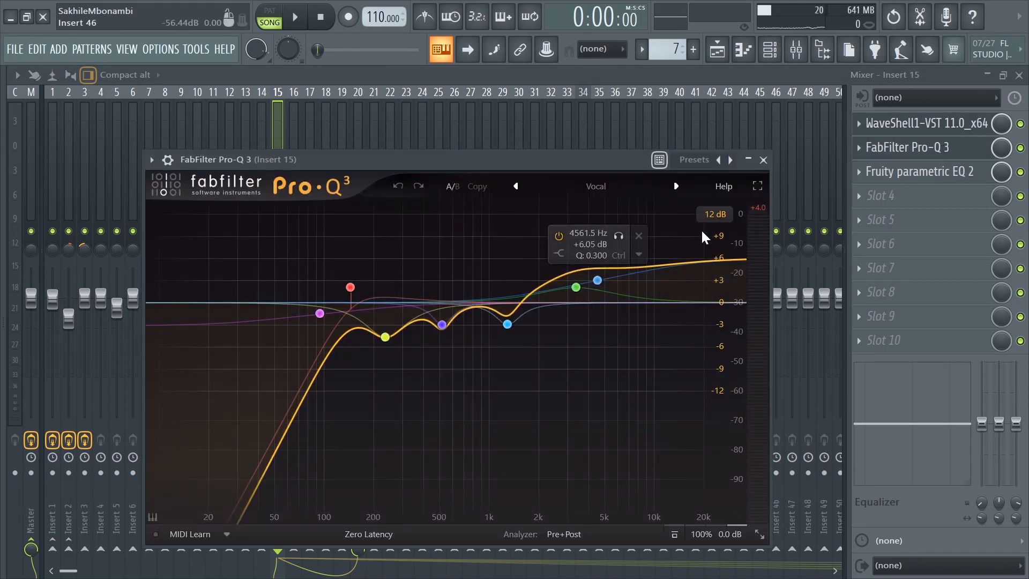
click(965, 175)
click(965, 174)
click(965, 175)
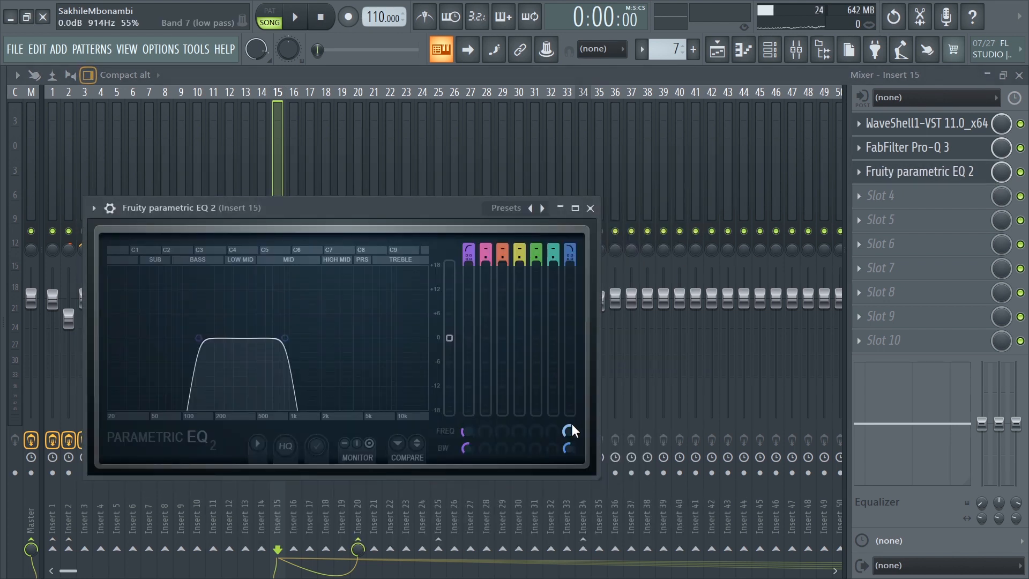
Solo the EQ 2 band 7 automation on track 1, unmute Billie Jean on track 2, and move the playback position to bar 5
click(718, 52)
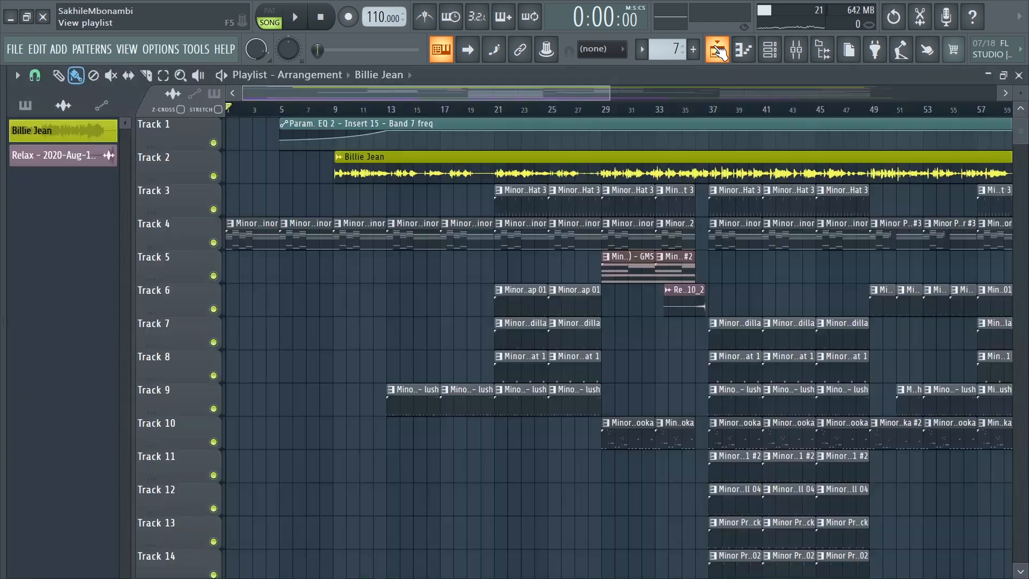
drag(609, 100, 464, 188)
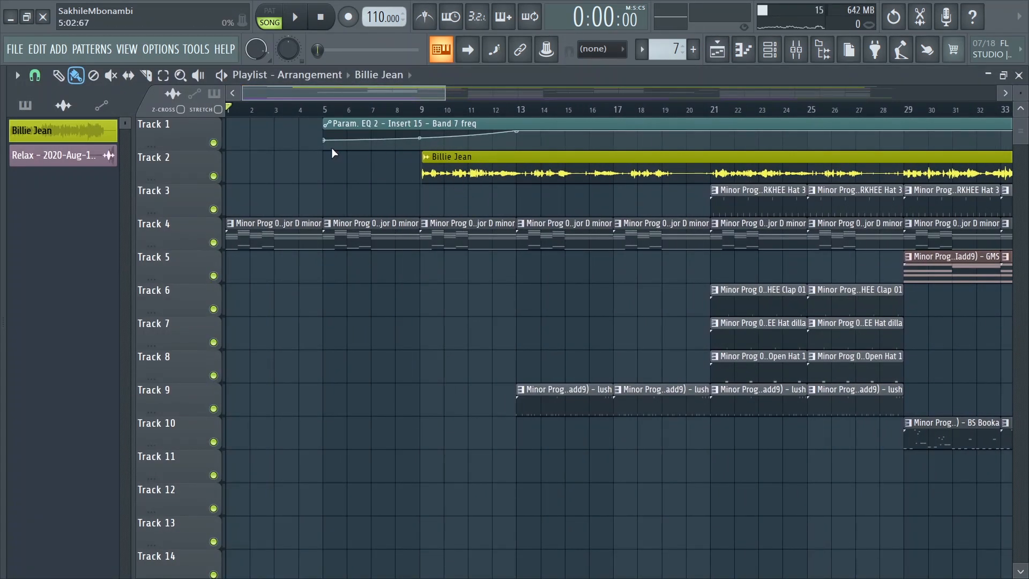
right_click(215, 144)
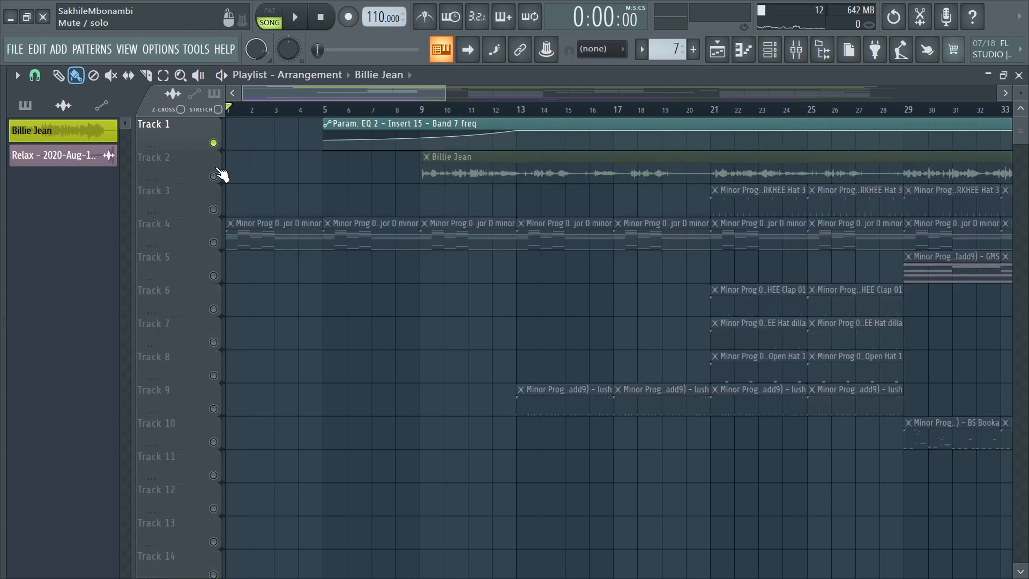
click(214, 175)
click(324, 111)
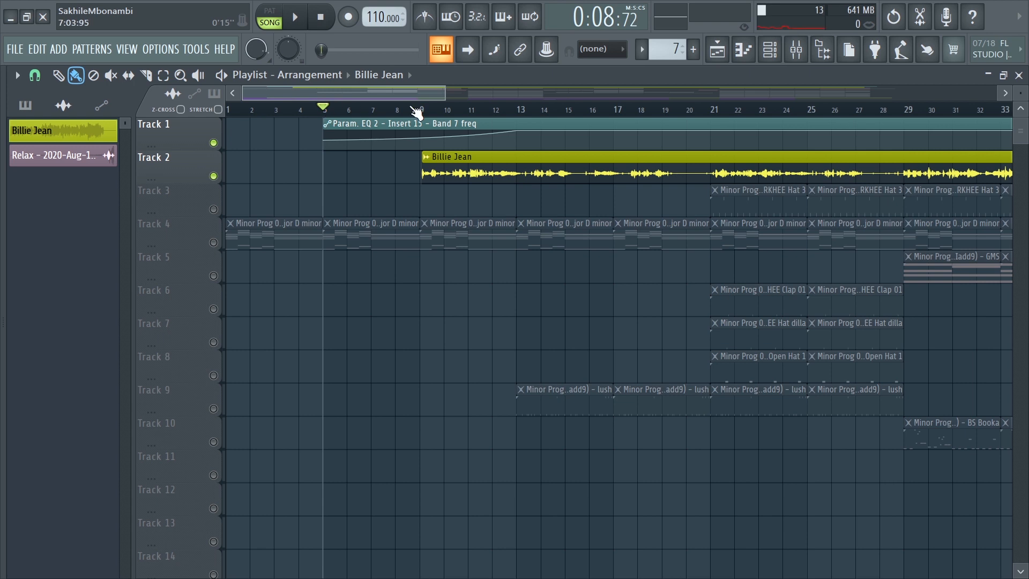
Open Fruity parametric EQ 2 on insert 15, sweep band 7's low-pass frequency, and check that control's Create automation clip option
click(795, 50)
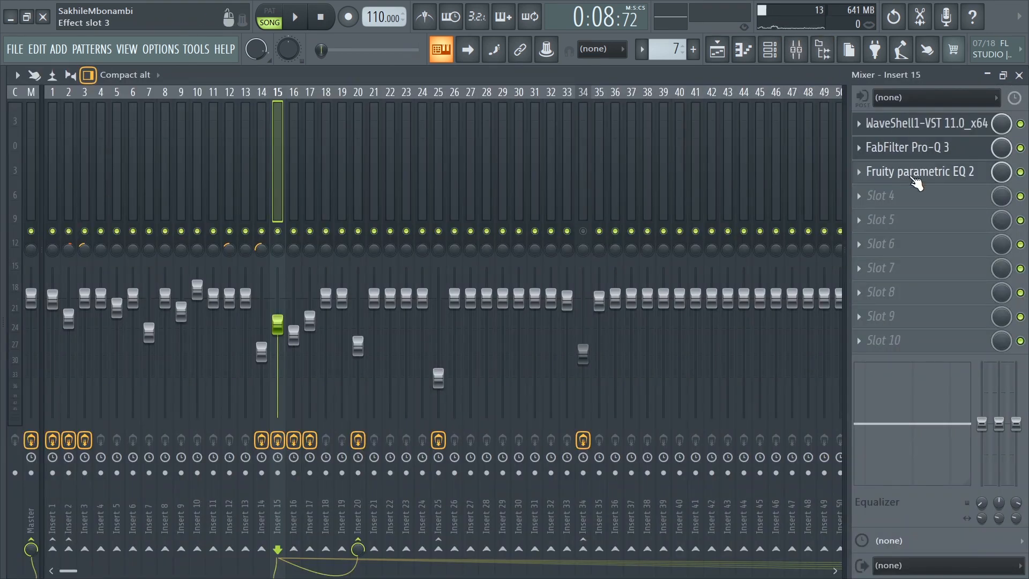
click(914, 179)
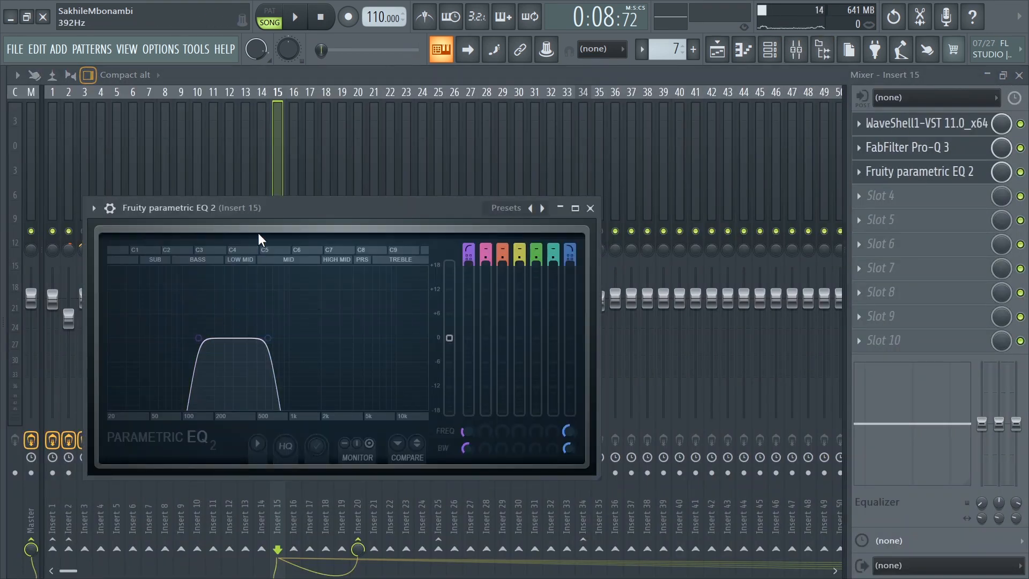
drag(260, 220, 281, 221)
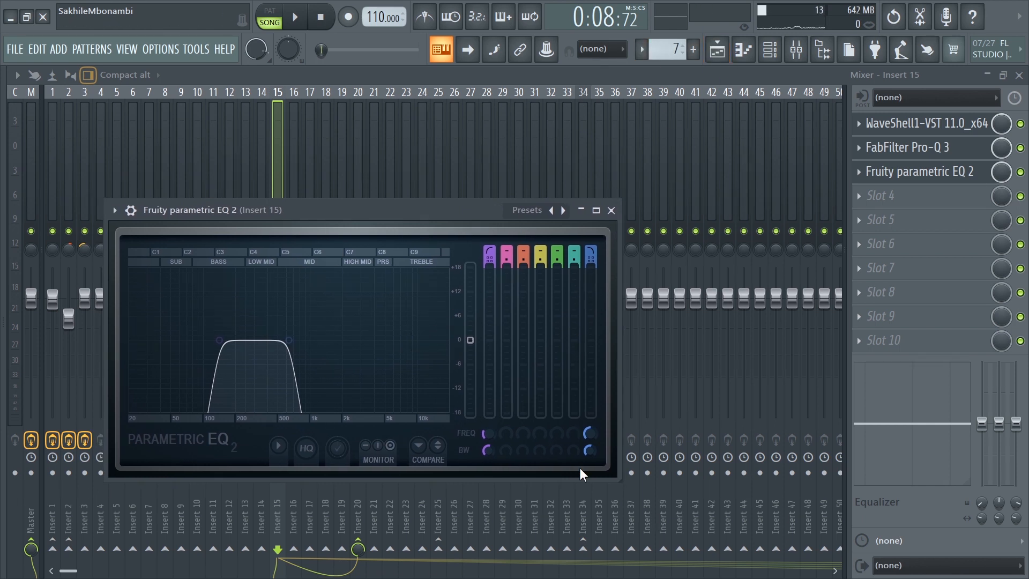
click(593, 433)
mouse_move(593, 433)
mouse_down()
mouse_move(594, 402)
mouse_move(591, 429)
mouse_up()
right_click(591, 429)
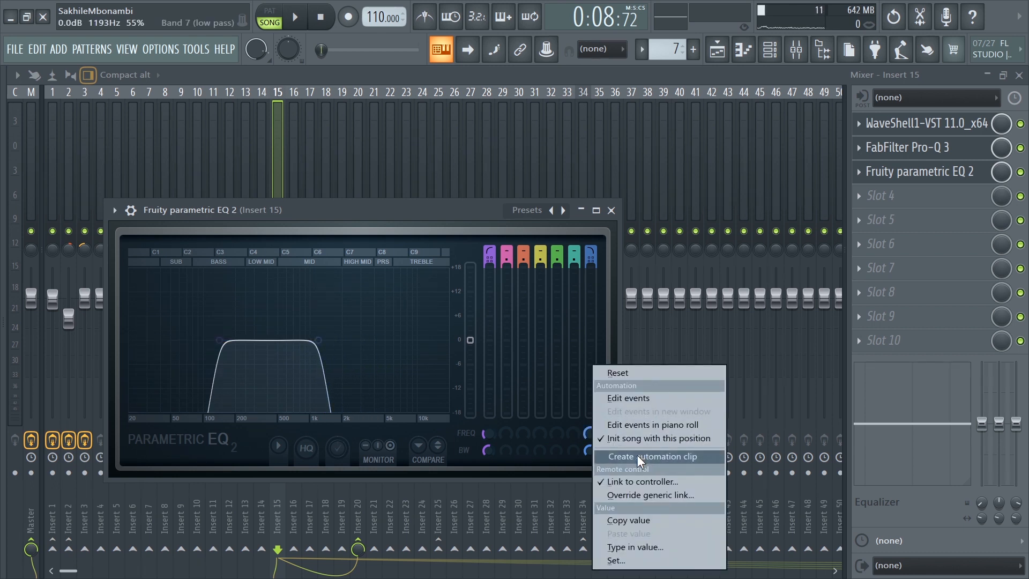
click(590, 433)
drag(589, 430, 588, 435)
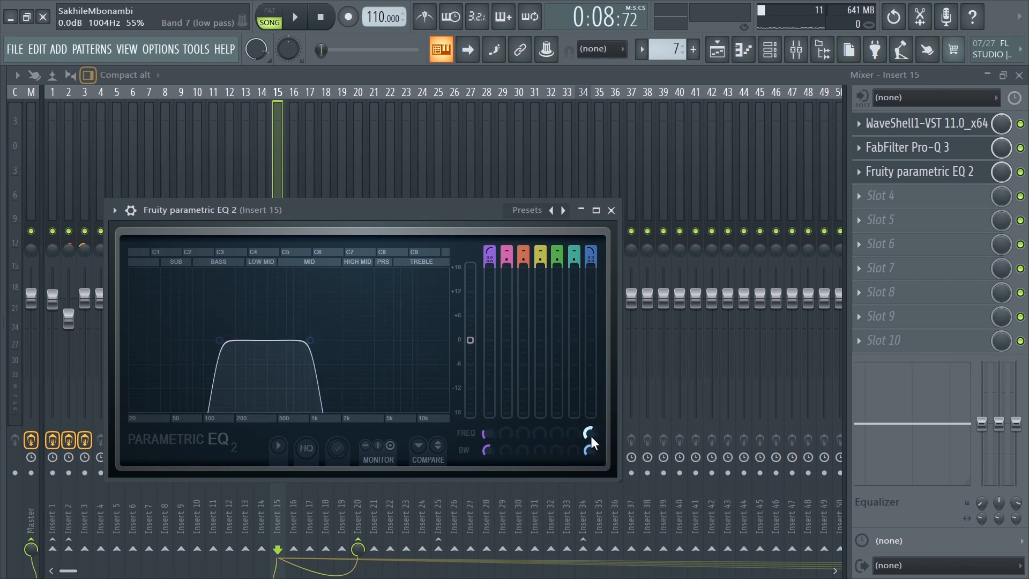
Audition the Billie Jean vocal with its EQ automation in the playlist, playing from bar 8
click(716, 49)
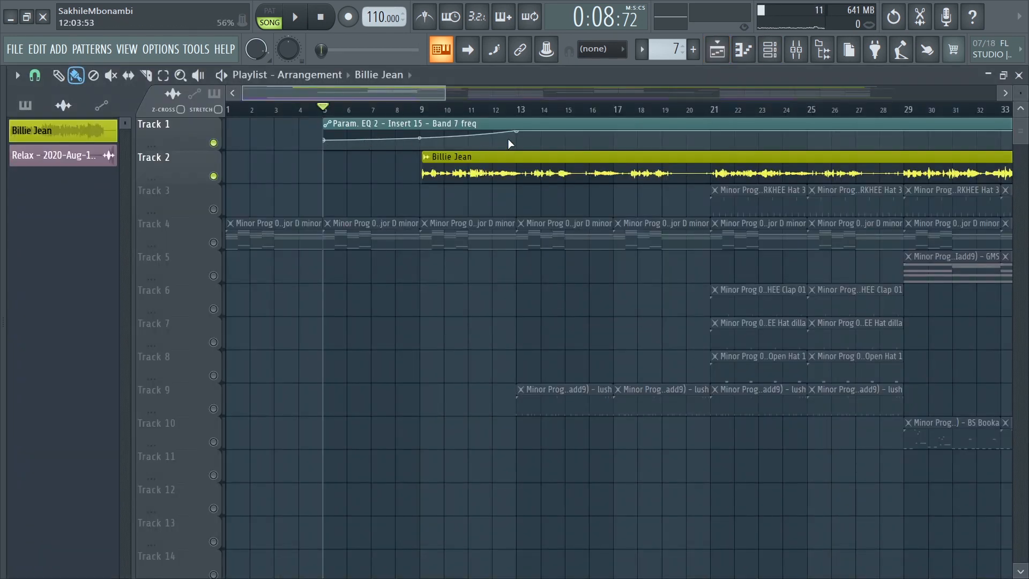
drag(444, 99, 366, 98)
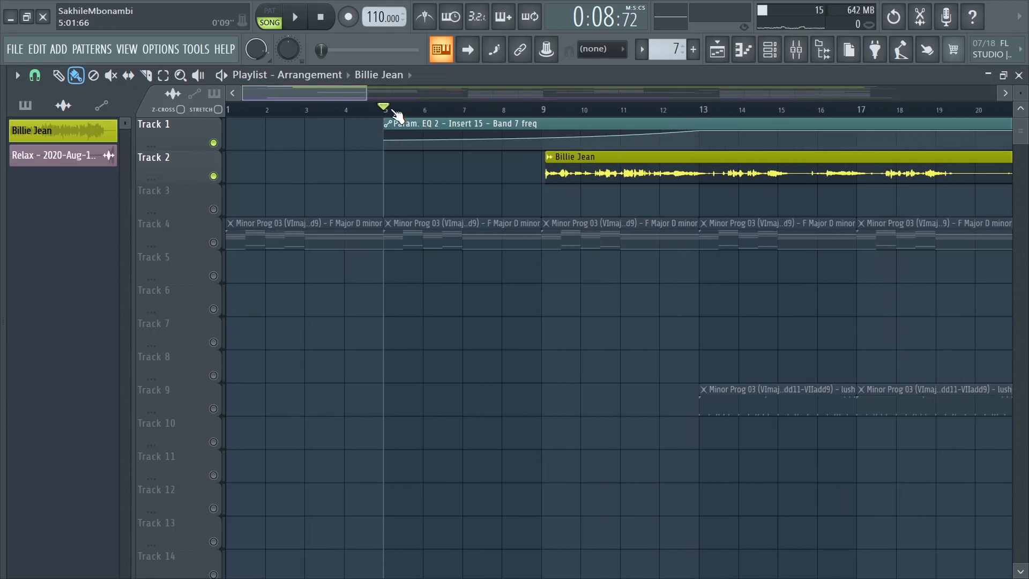
drag(369, 100, 408, 102)
key(space)
click(437, 110)
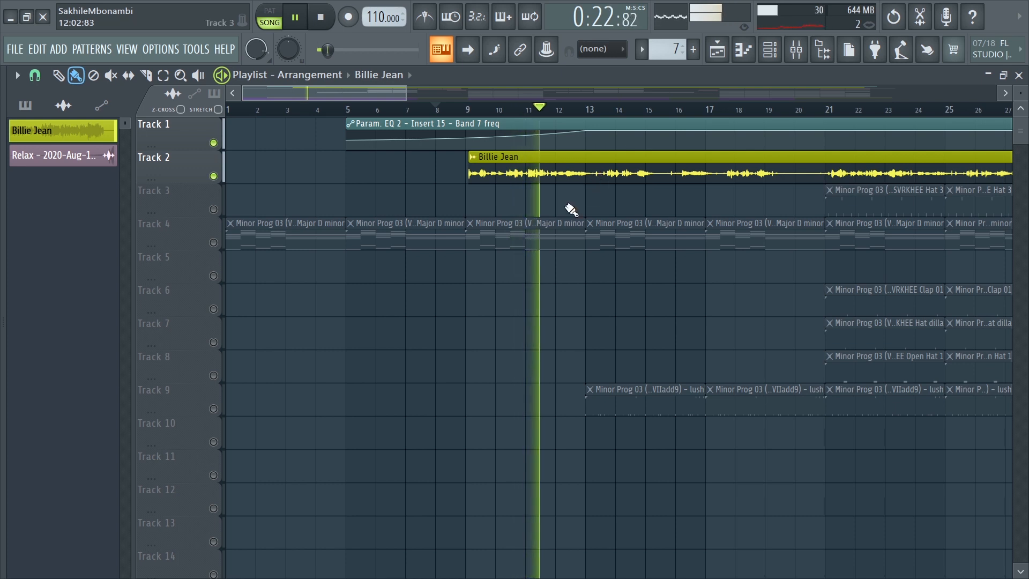
Unmute the chords on track 4, play them together with the filtered vocal from bar 8, and stop playback
click(213, 242)
key(space)
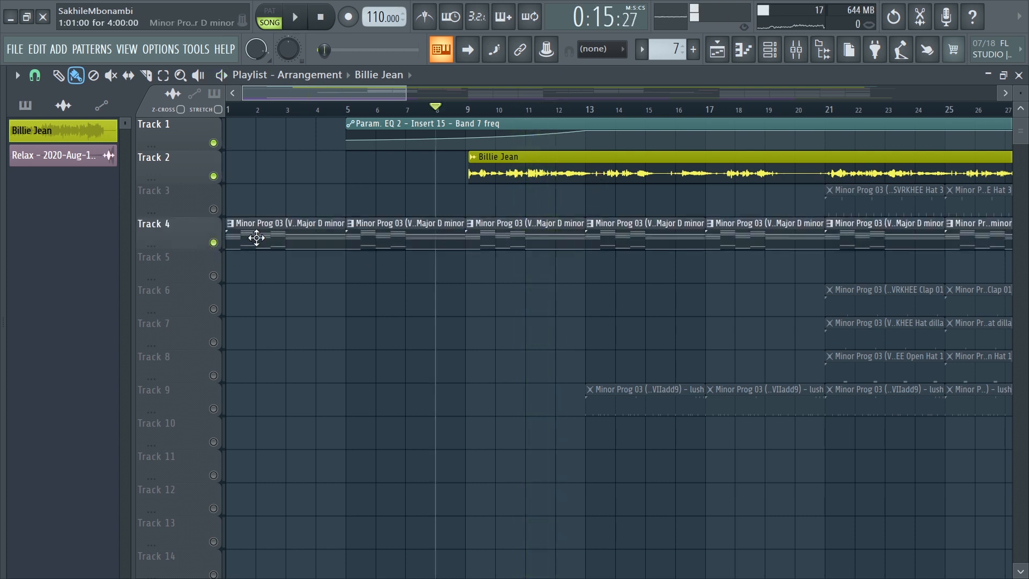
key(space)
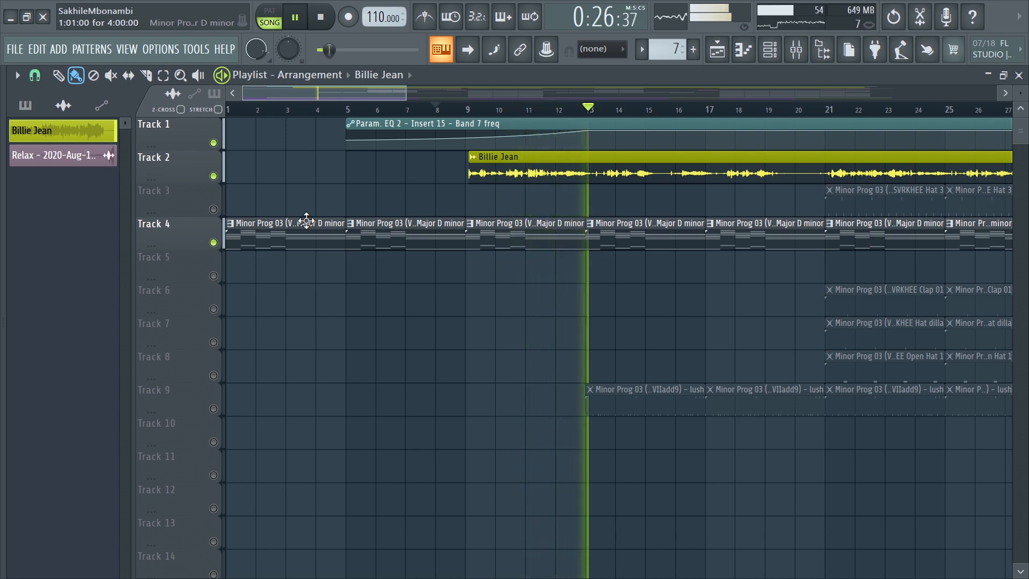
key(space)
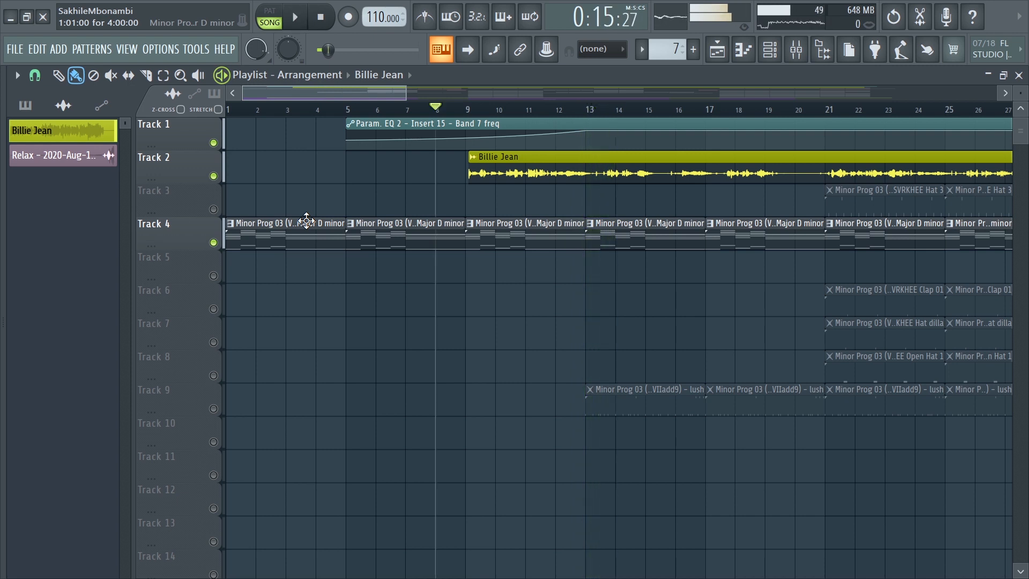
Mute track 4, unmute BS Booka on track 10 and its FilterCtl Cutoff automation on track 17, and move playback to bar 29
drag(408, 92, 459, 94)
drag(378, 99, 460, 95)
scroll(487, 179, down, 6)
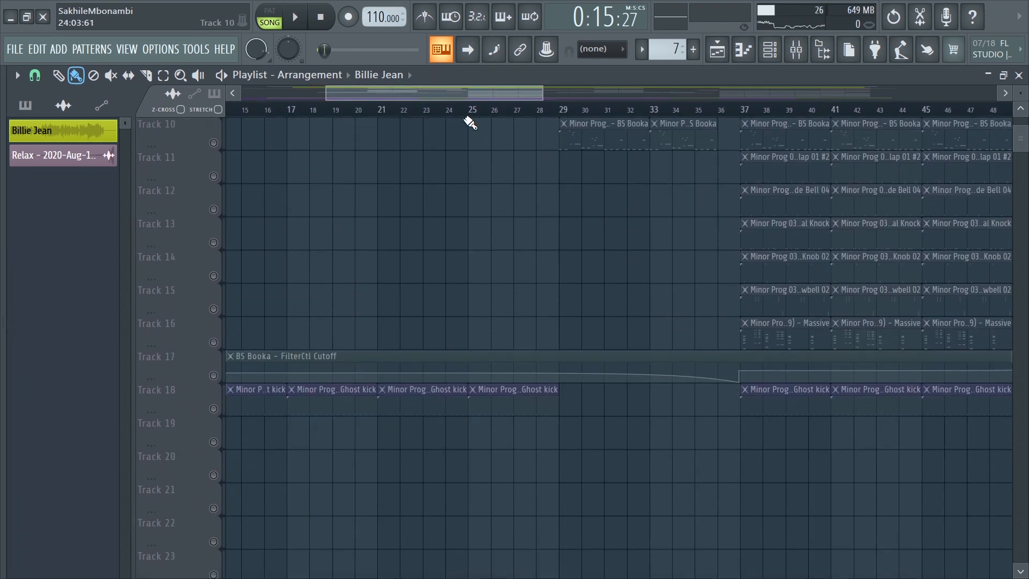
scroll(475, 102, left, 2)
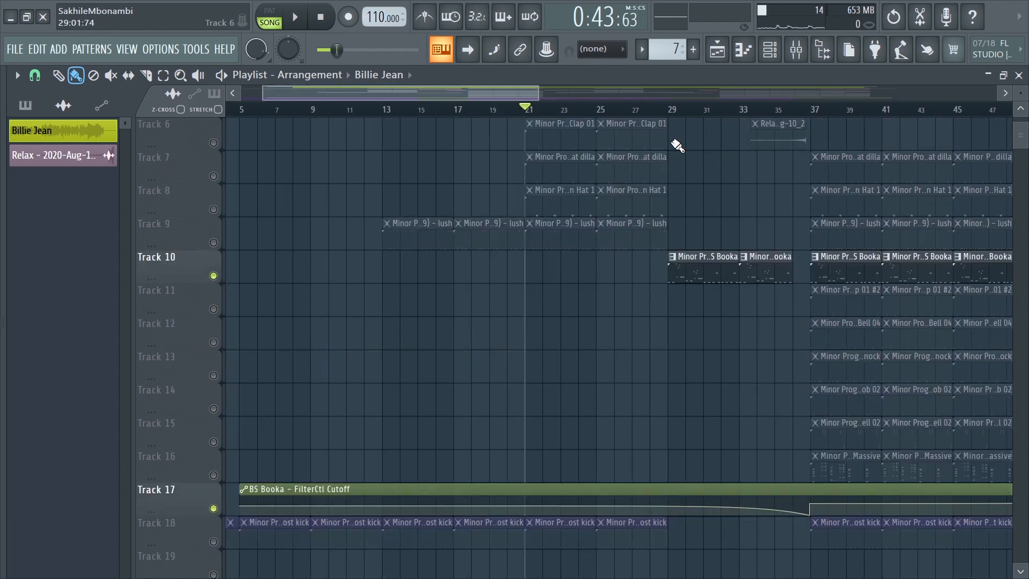
click(667, 109)
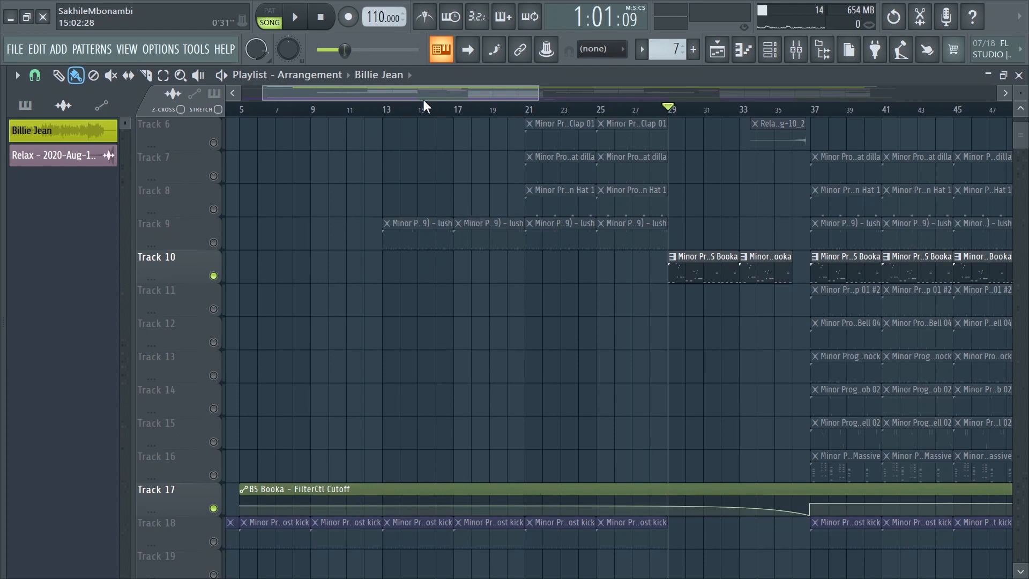
Examine the BS Booka clips and the track 17 cutoff automation curve around bars 29 to 49
drag(424, 101, 471, 126)
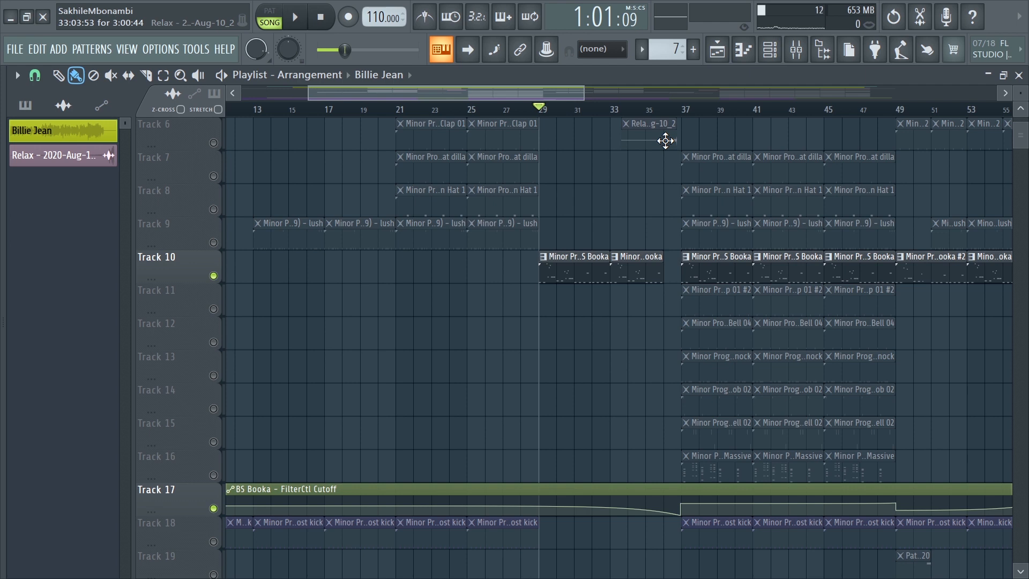
drag(584, 98, 535, 97)
drag(462, 92, 475, 96)
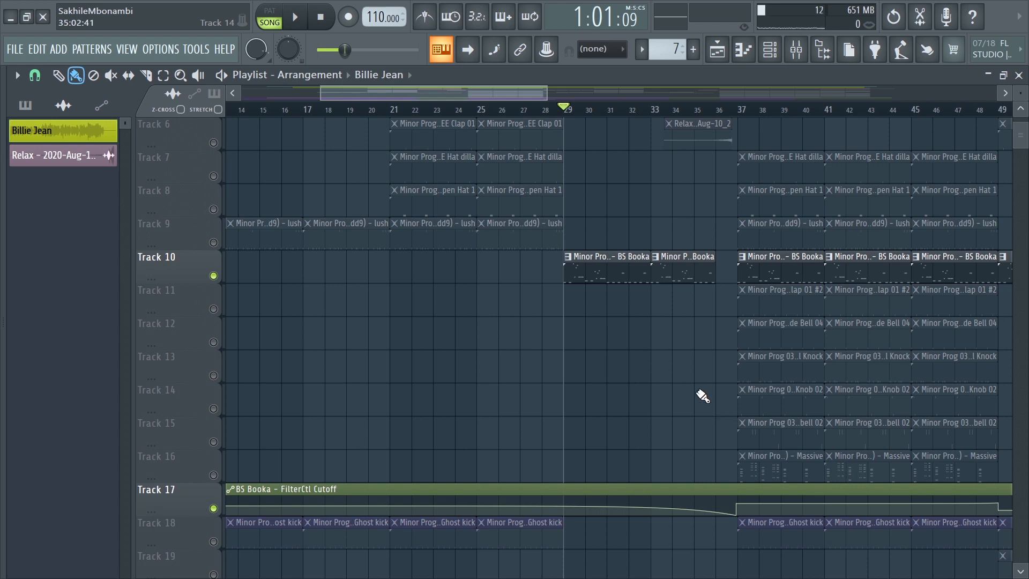
drag(489, 93, 511, 106)
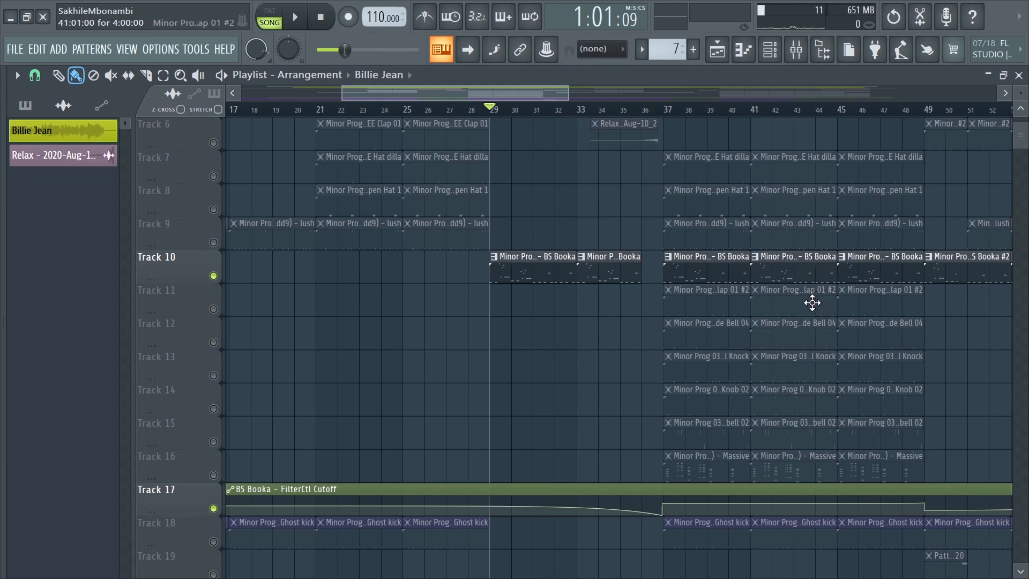
drag(568, 92, 461, 100)
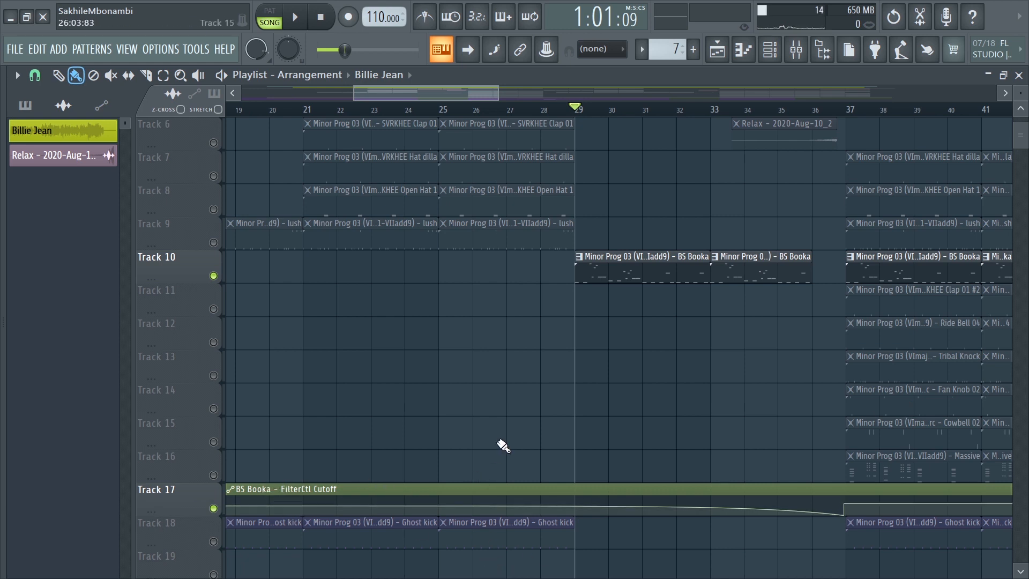
scroll(504, 446, up, 4)
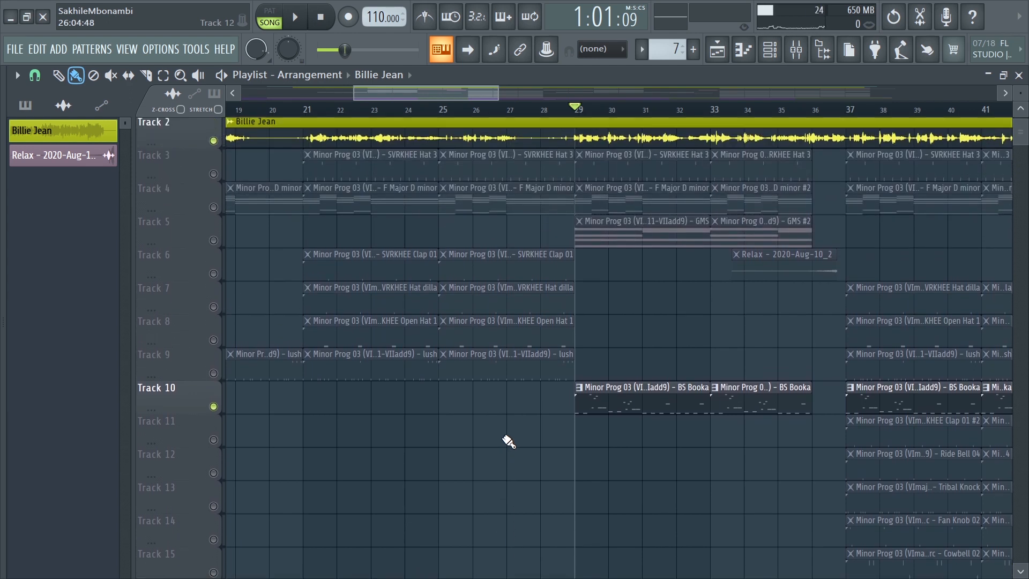
scroll(515, 453, down, 3)
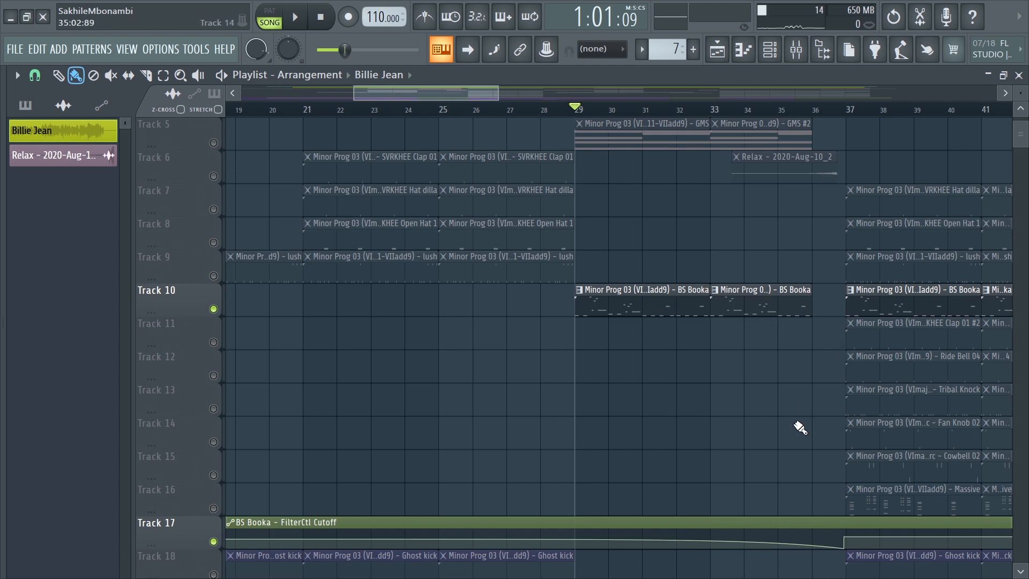
Play BS Booka with its filter cutoff automation from bar 29 past the bar 37 drop, and stop playback
key(space)
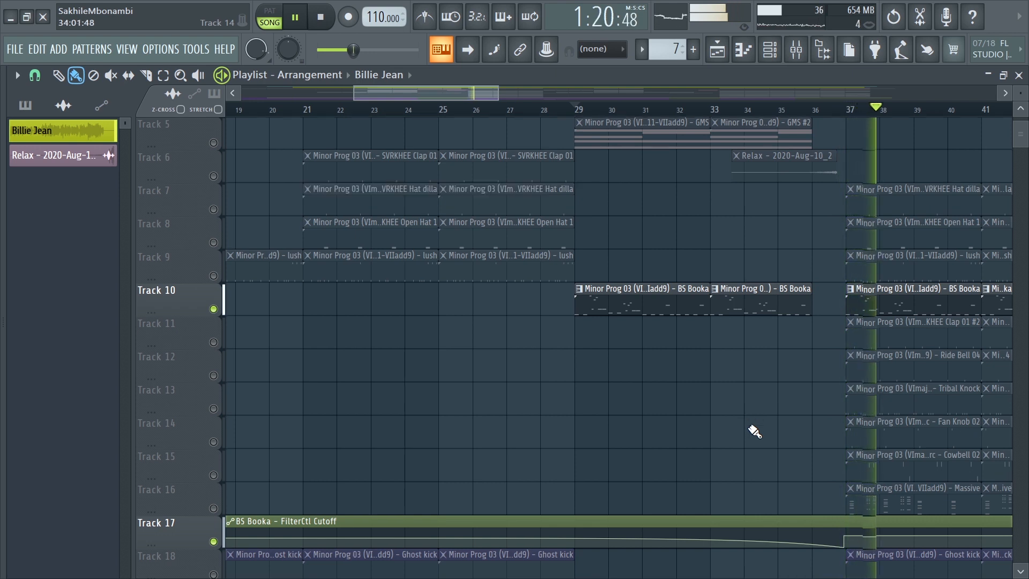
scroll(753, 430, down, 4)
scroll(785, 402, down, 1)
scroll(781, 395, up, 2)
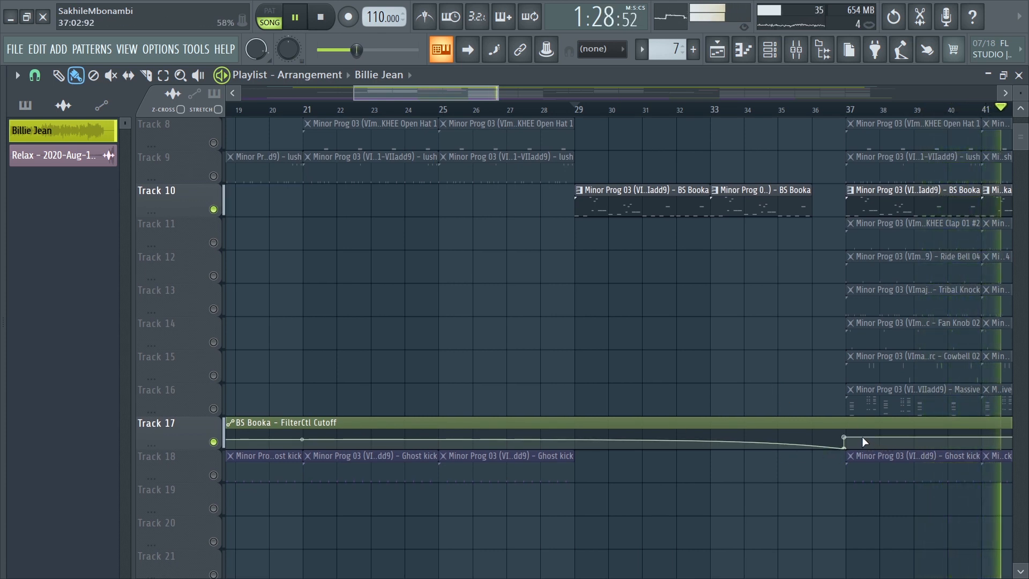
drag(478, 94, 541, 176)
scroll(407, 230, up, 1)
scroll(406, 232, up, 2)
key(space)
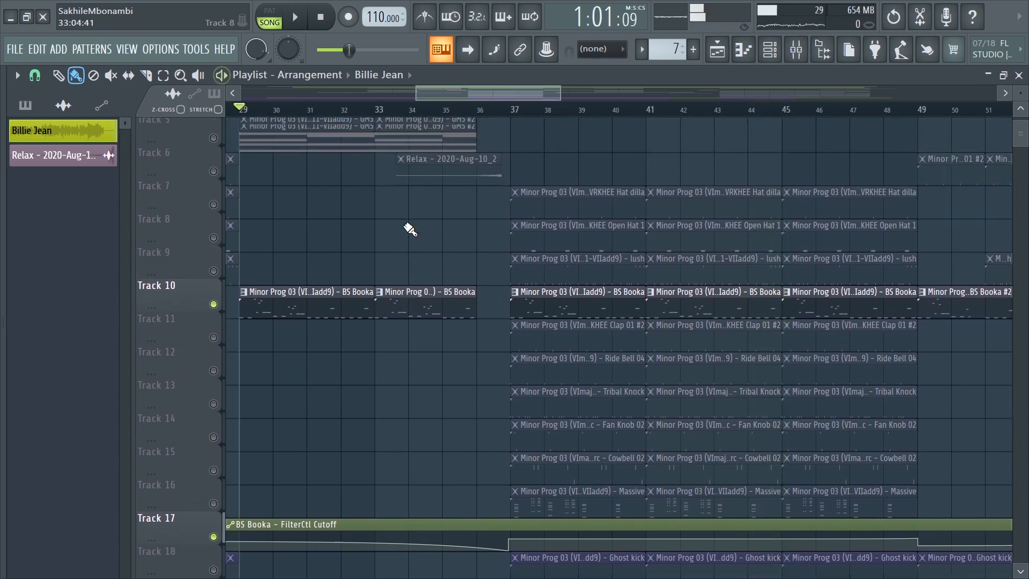
Place two Ghost kick clips on track 18 to fill the gap between bars 29 and 37
scroll(432, 233, down, 3)
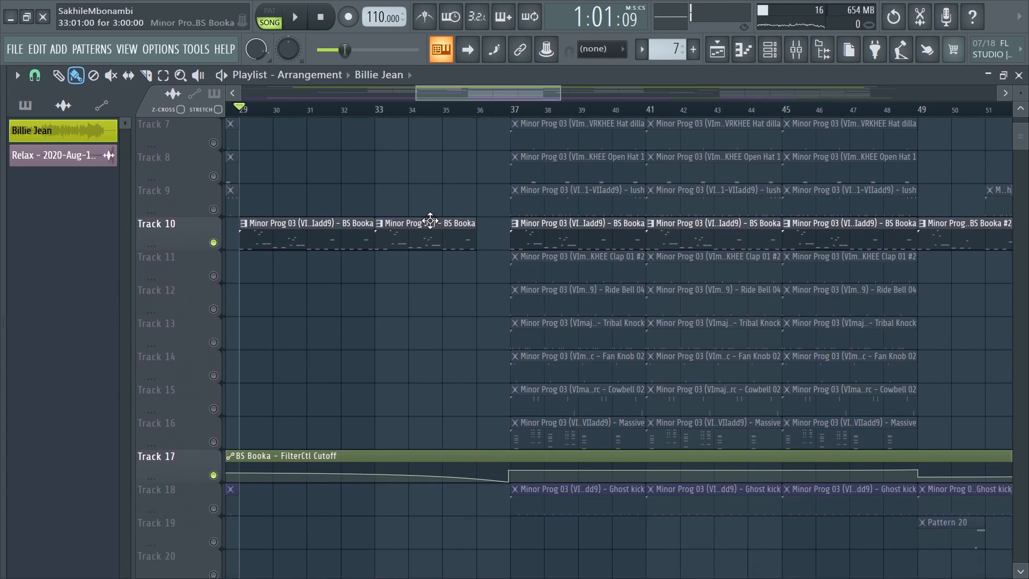
scroll(423, 230, down, 1)
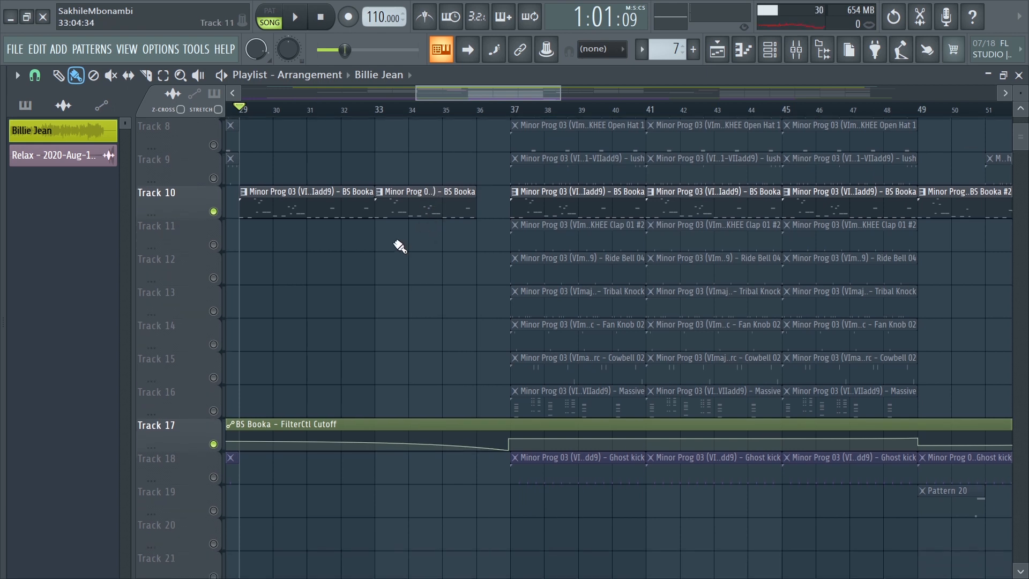
drag(419, 92, 310, 149)
drag(562, 506, 600, 451)
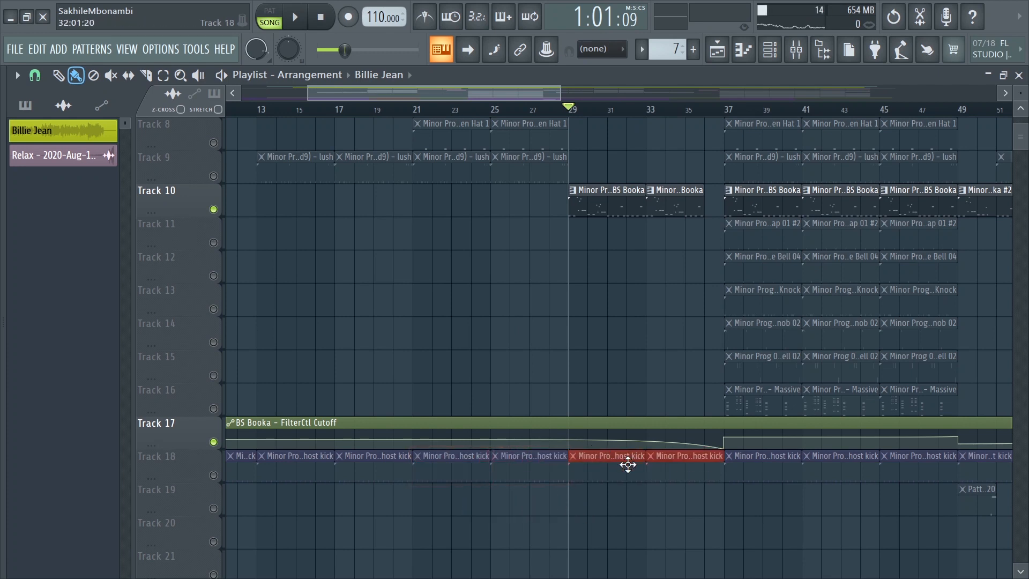
Enlarge the tracks, unmute track 6, and examine the Relax - 2020-Aug-10_2 sample's channel settings, closing them when done
scroll(631, 394, up, 7)
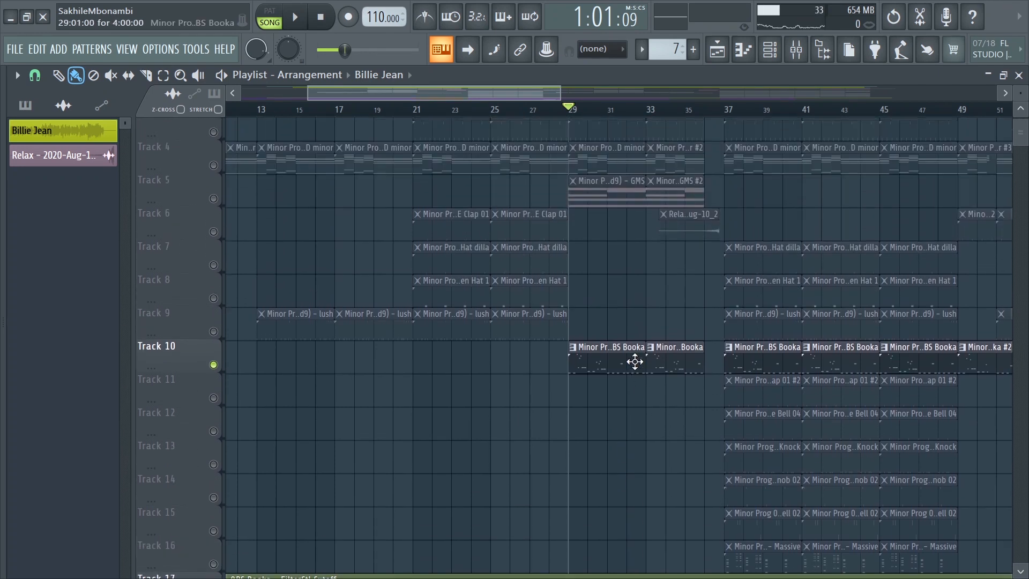
drag(559, 92, 513, 123)
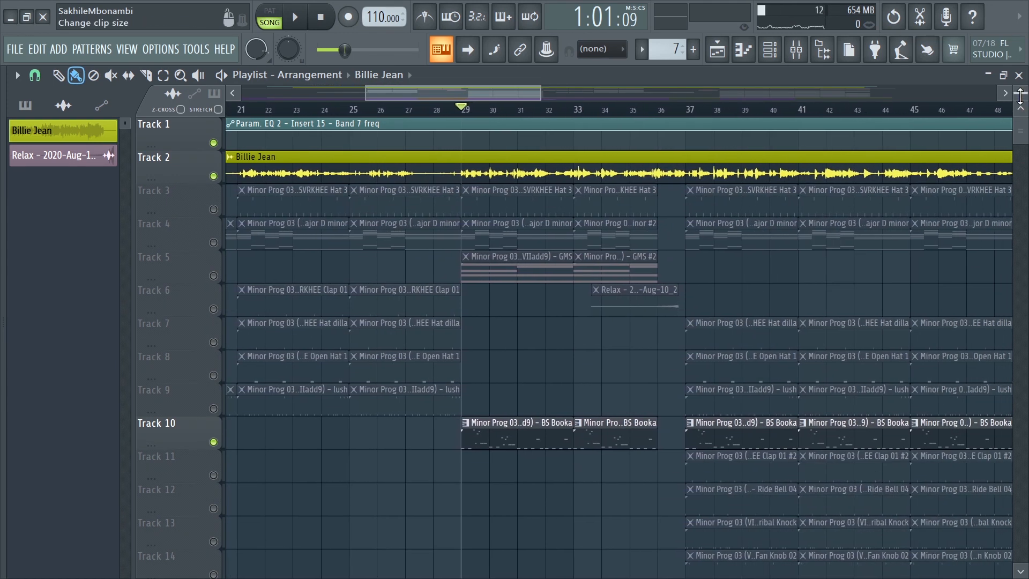
drag(1019, 96, 1020, 82)
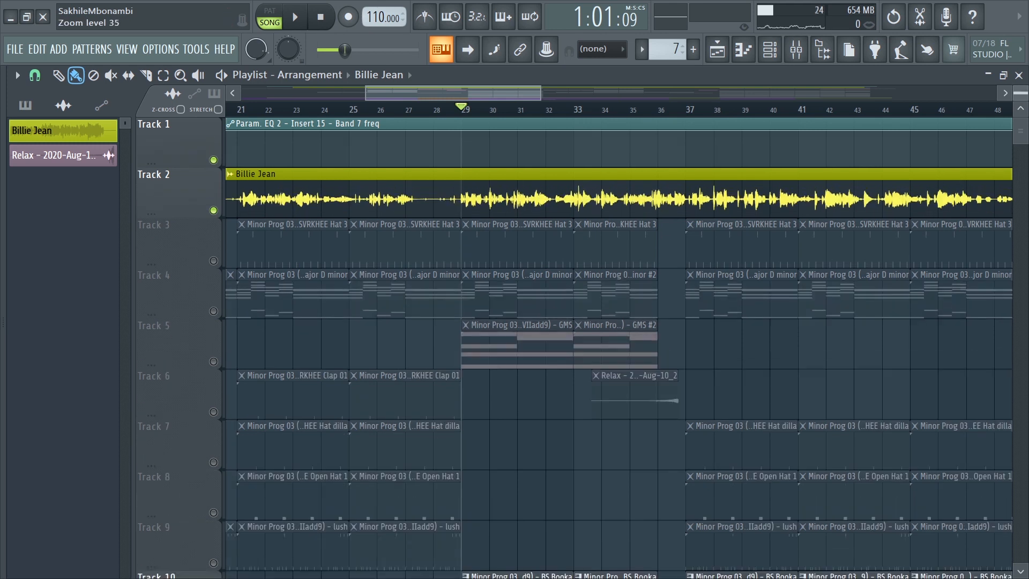
click(212, 411)
double_click(655, 406)
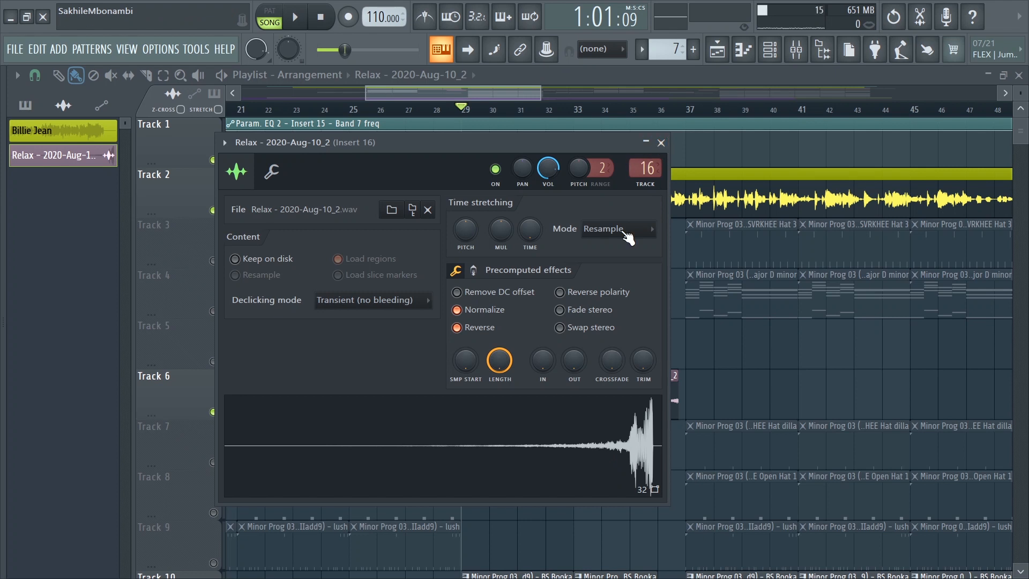
click(660, 142)
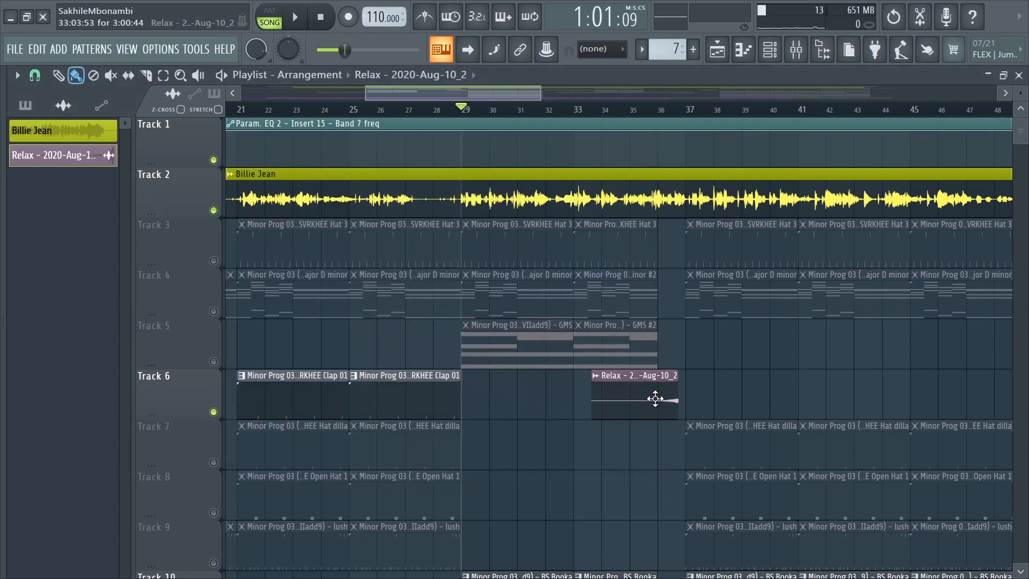
Check the Relax - 2020-Aug-10_2 channel settings, close them, and select the Master track in the mixer
double_click(655, 399)
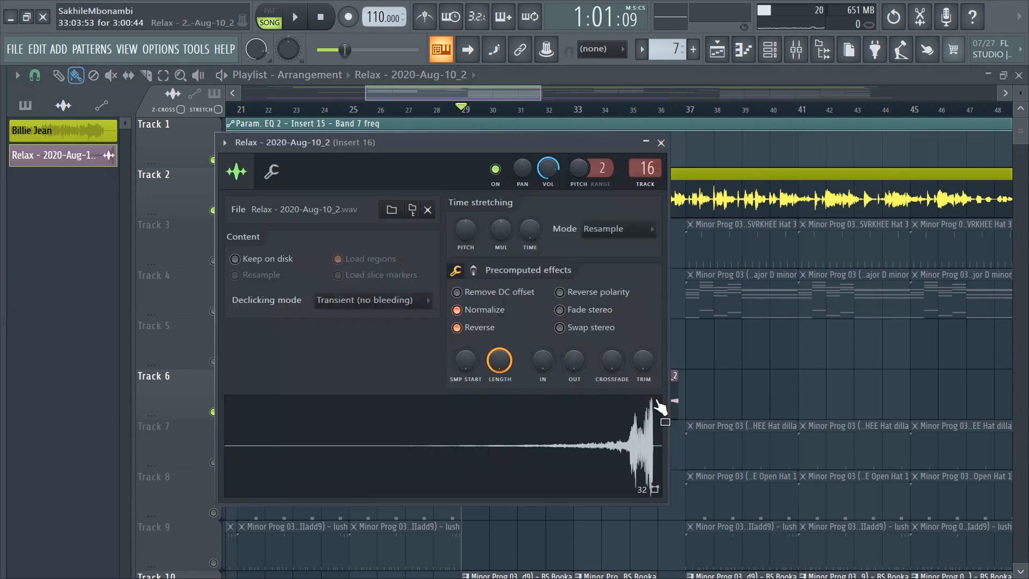
click(660, 144)
click(796, 50)
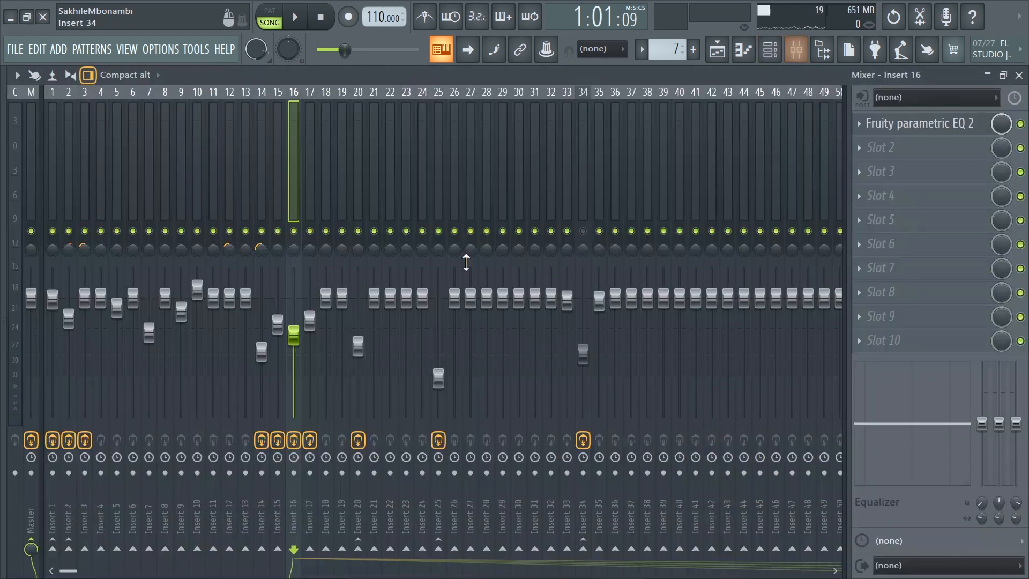
click(30, 158)
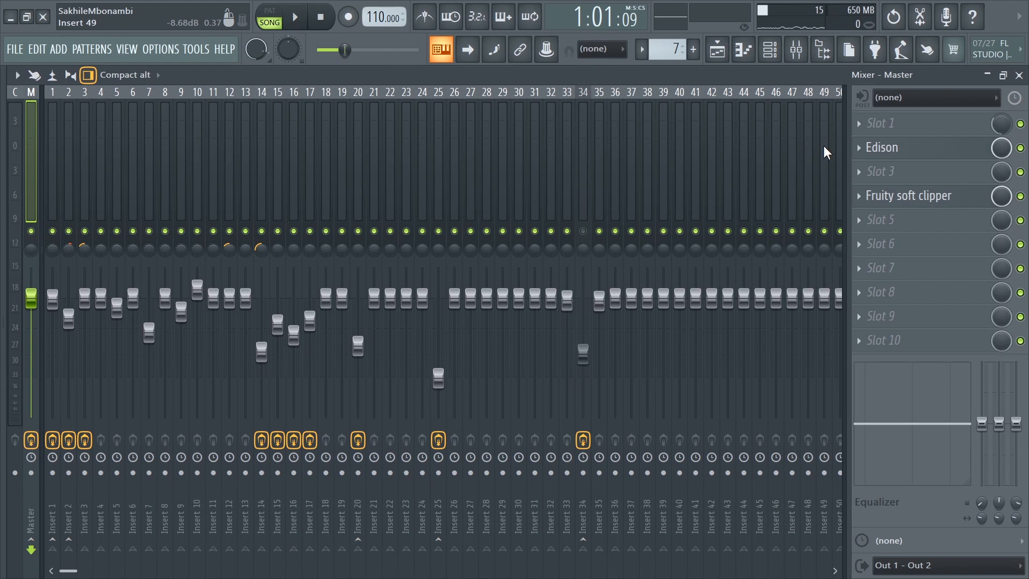
Load ValhallaVintageVerb_x64 into the Master's first effect slot, lower its mix to about 69%, and adjust the predelay
click(854, 146)
mouse_move(867, 166)
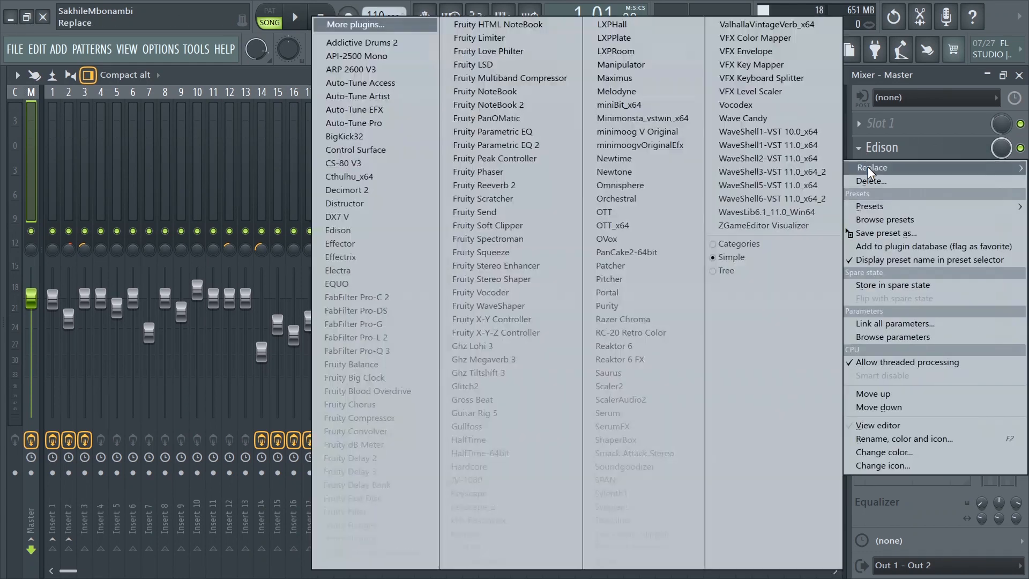
click(864, 130)
click(857, 127)
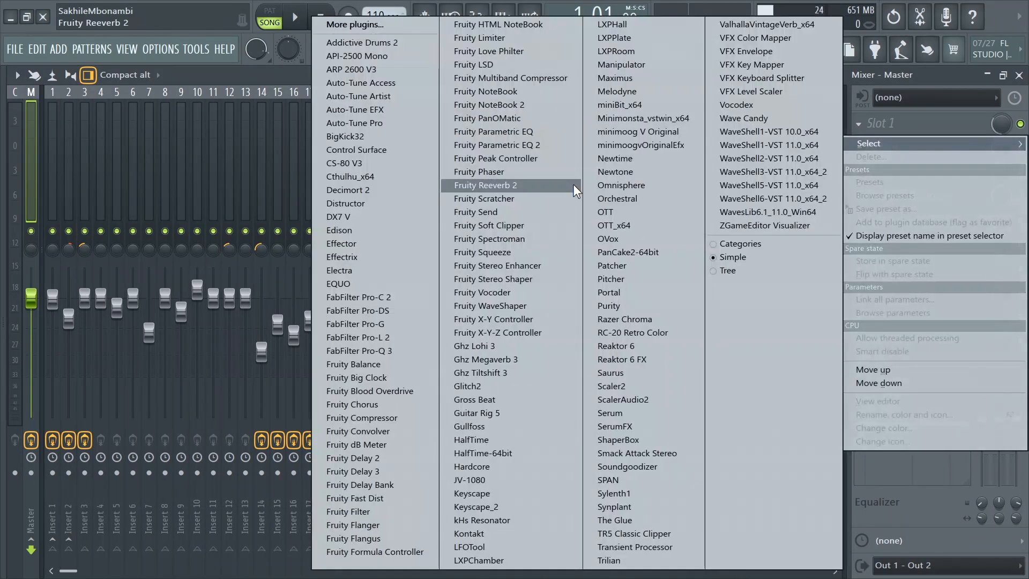
click(777, 25)
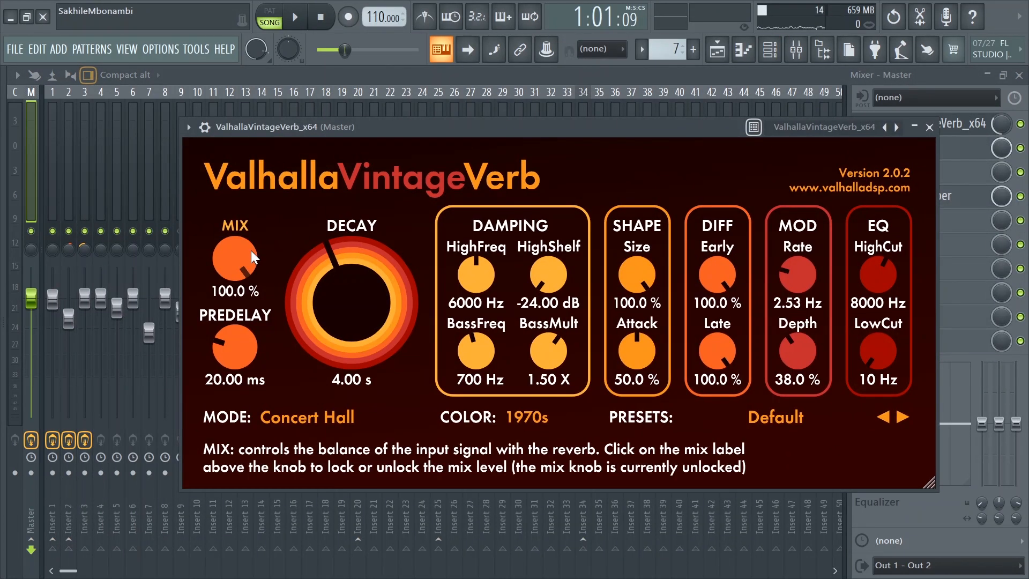
drag(251, 251, 245, 323)
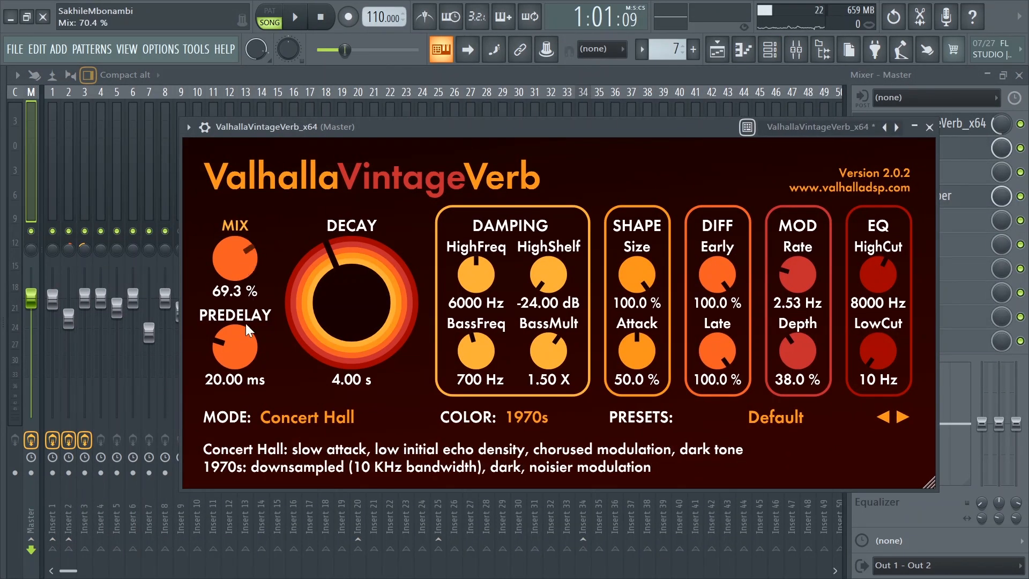
drag(240, 364, 237, 387)
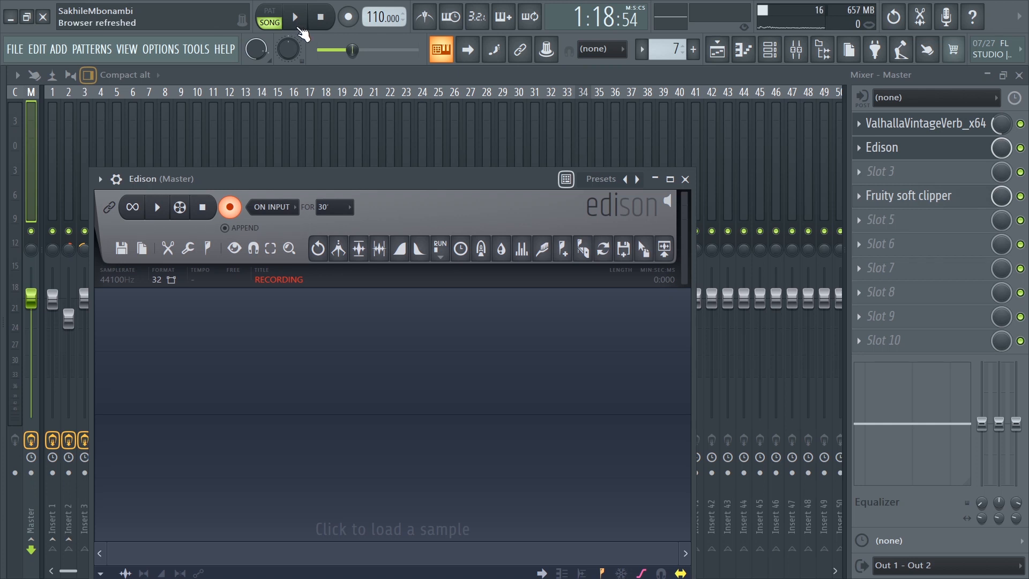
Record a short burst of playback from bar 37 with its reverb tail into Edison, and stop the recording
click(298, 26)
click(326, 12)
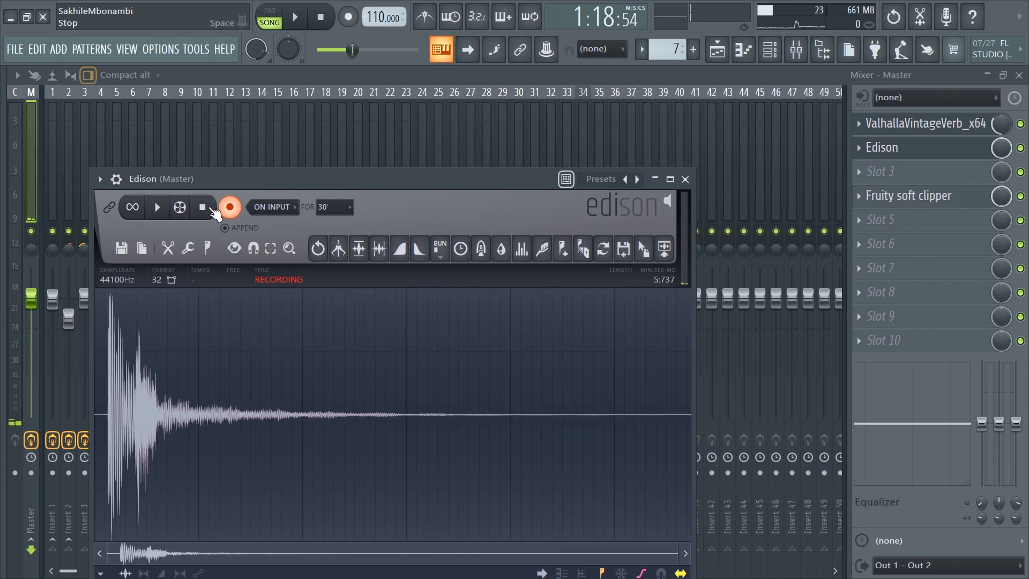
click(212, 208)
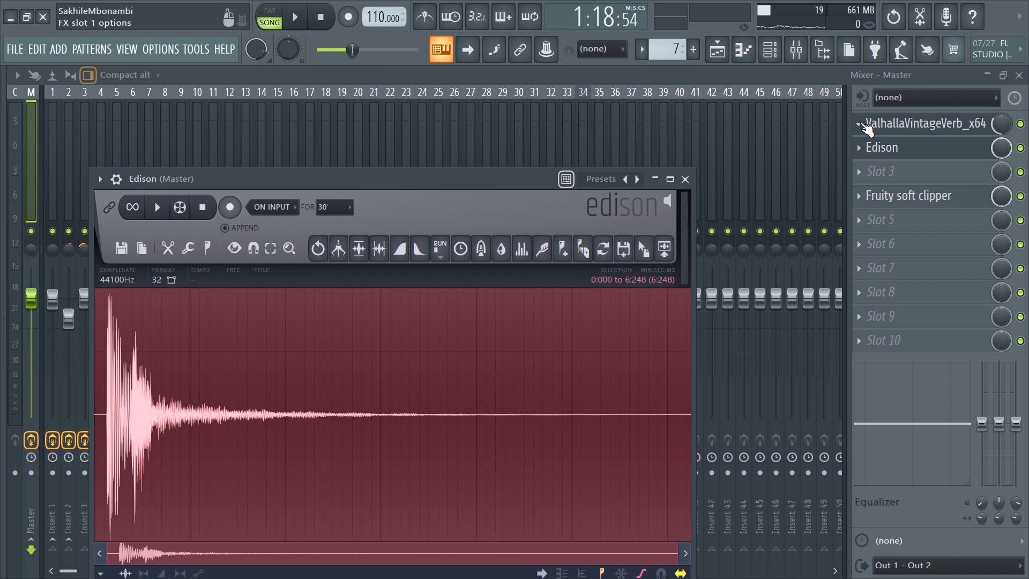
Delete ValhallaVintageVerb from the Master's first effect slot
click(860, 125)
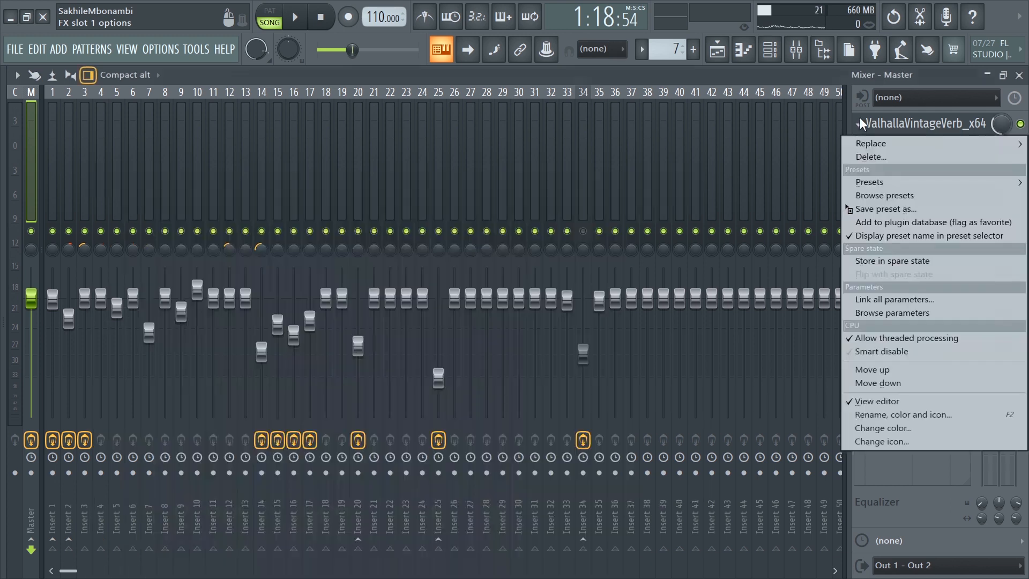
click(888, 160)
click(592, 350)
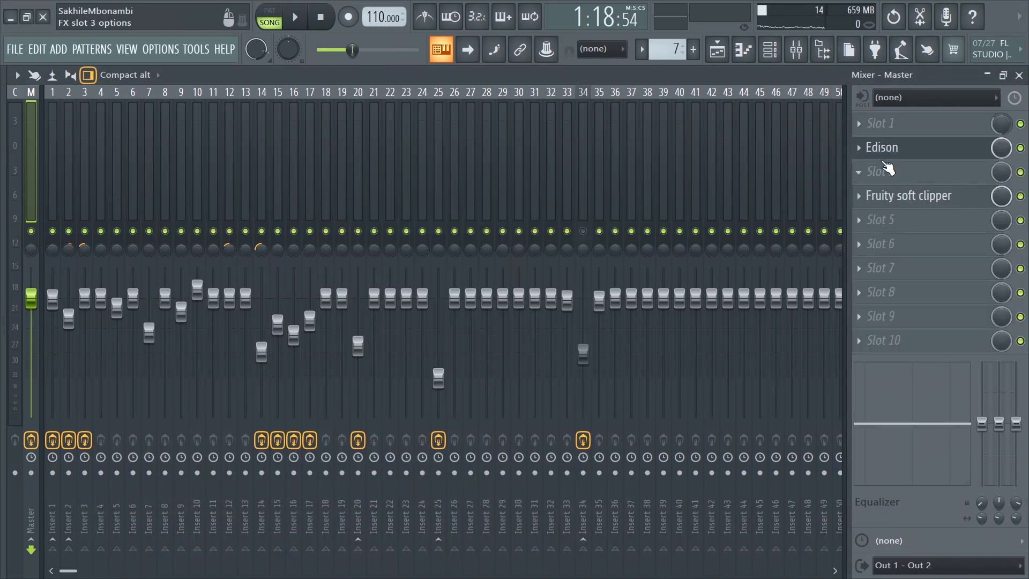
Reopen Edison and place the recorded sample in the playlist on track 7 at bar 33
click(885, 156)
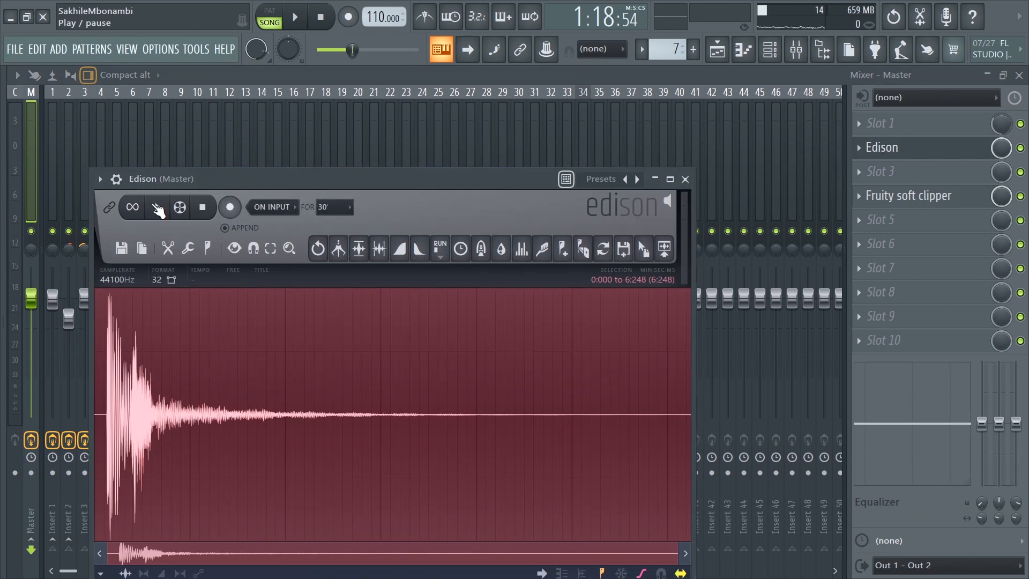
drag(137, 182, 192, 167)
drag(699, 233, 574, 208)
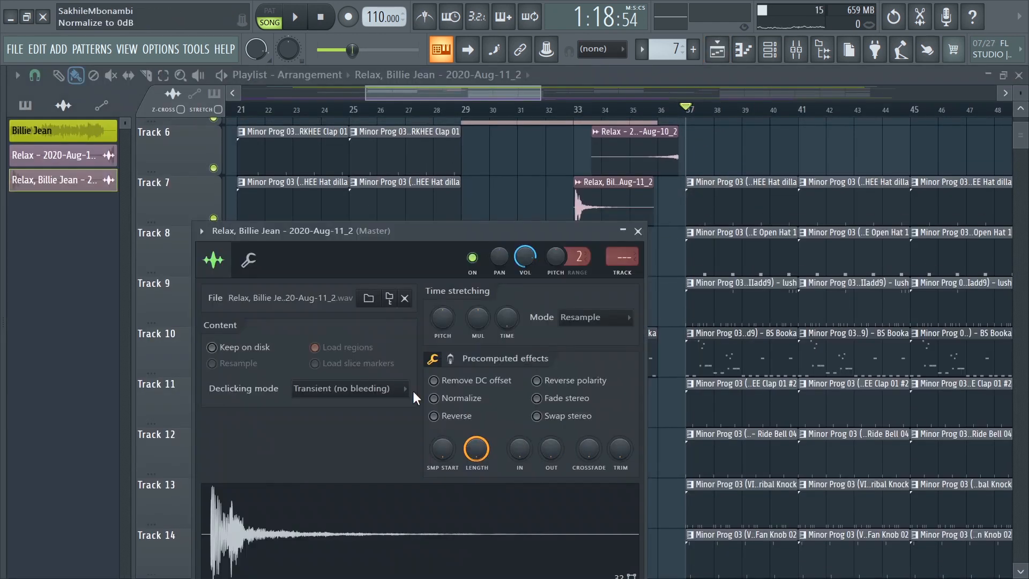
Reverse the new Relax, Billie Jean sample and set its declicking mode to Smooth (bleeding)
click(446, 417)
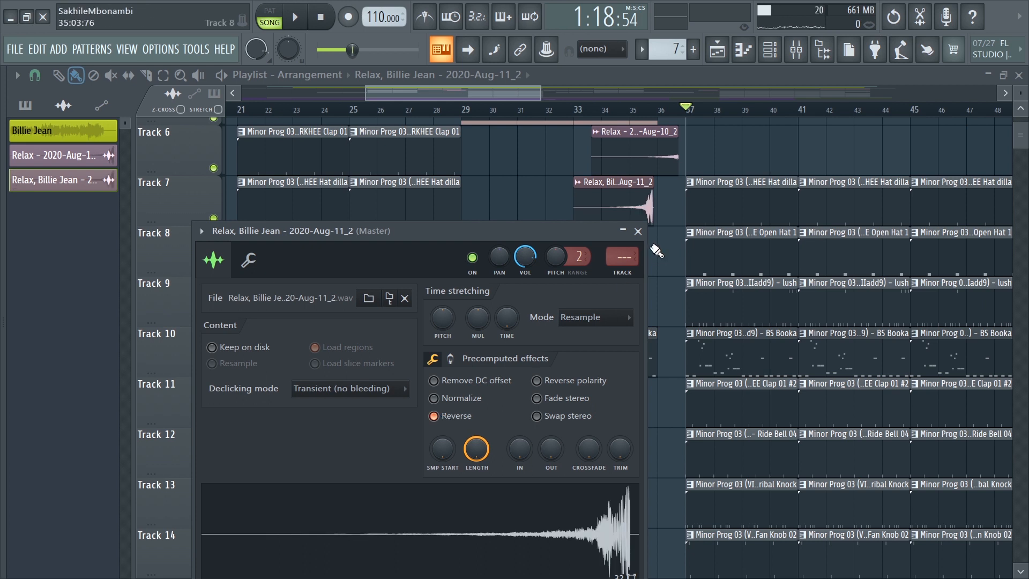
click(638, 231)
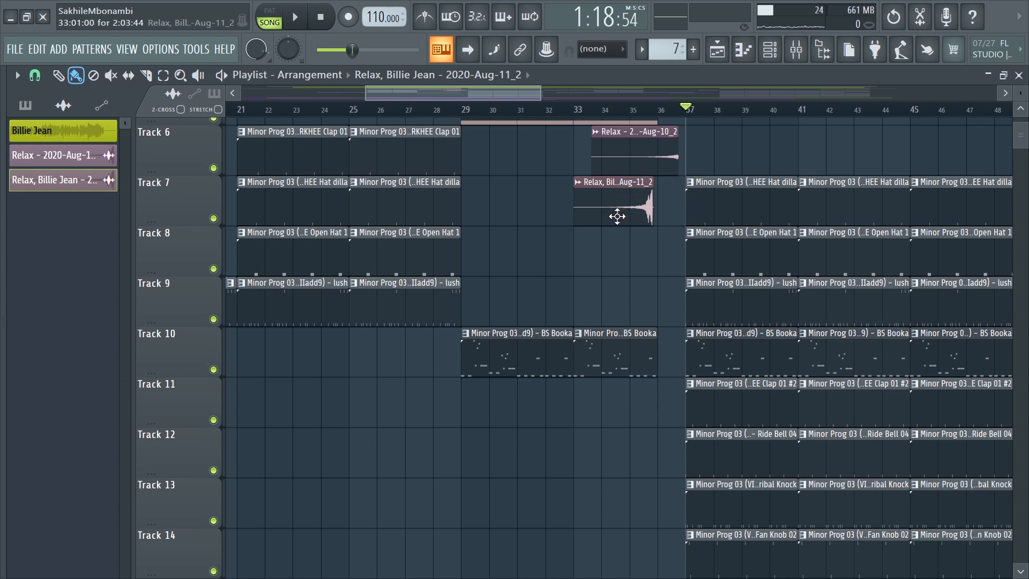
double_click(640, 203)
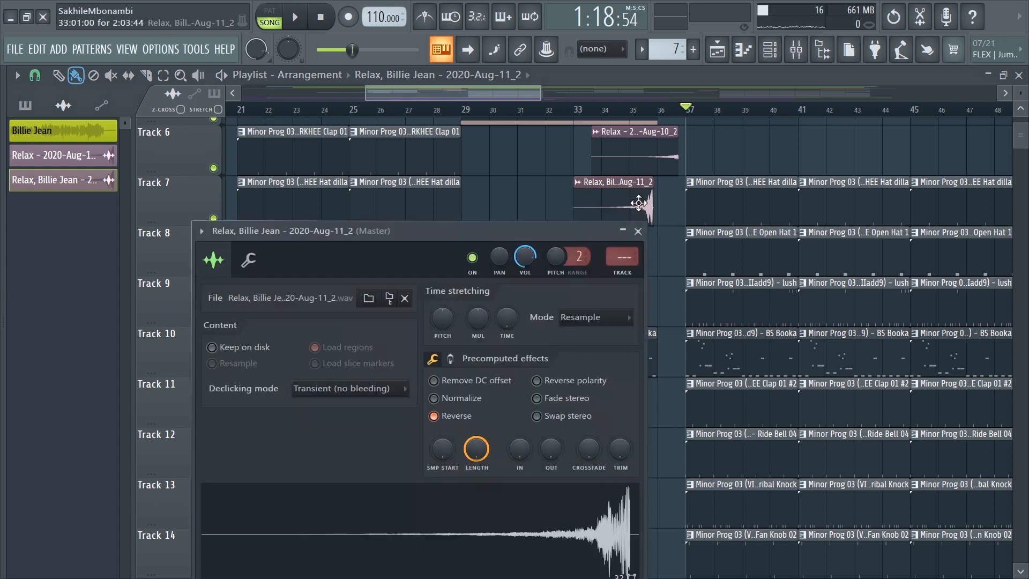
click(312, 390)
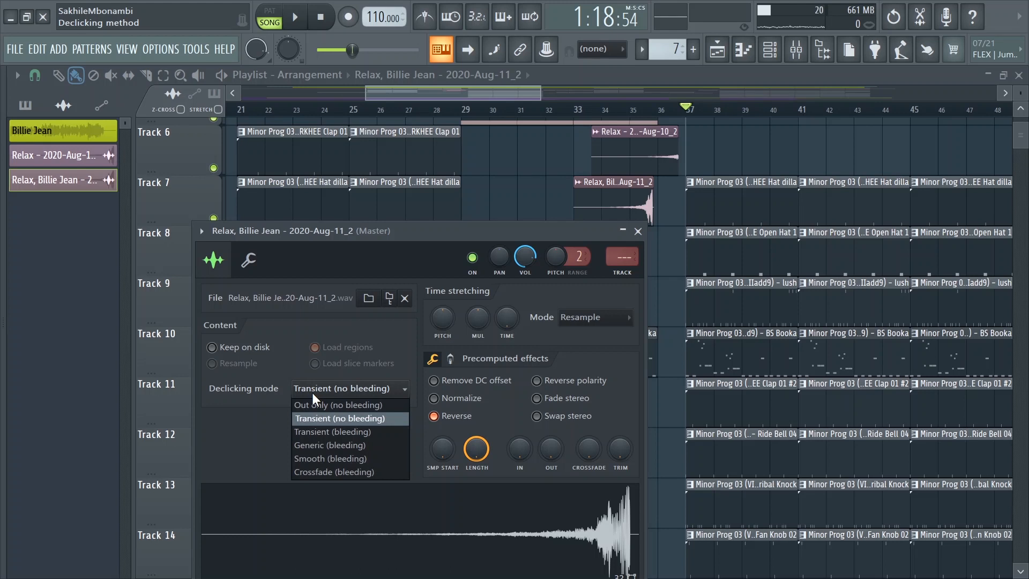
click(330, 456)
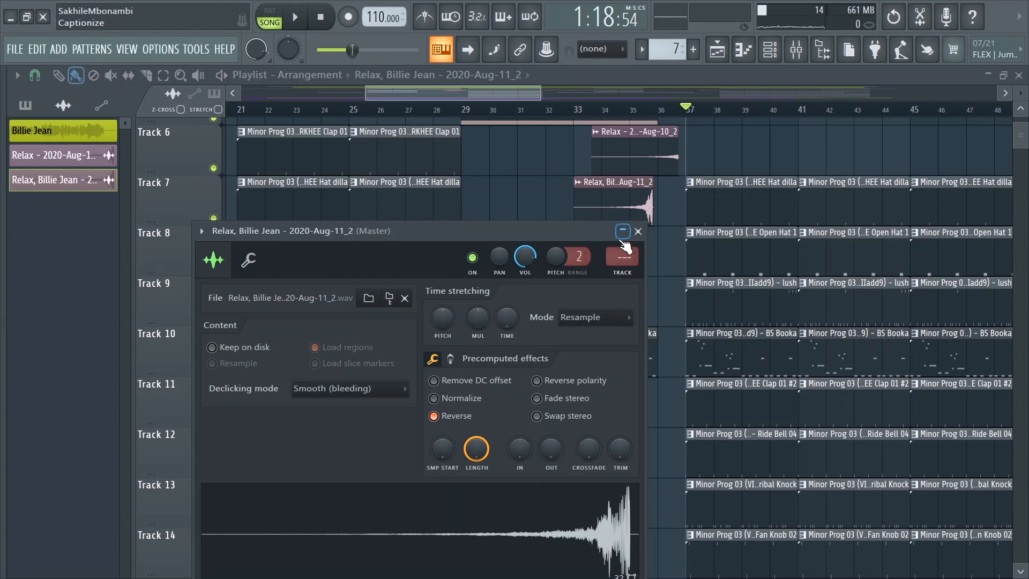
click(638, 232)
Trim the silent end of the reversed track 7 clip and move it to finish alongside the track 6 Relax clip
drag(537, 99, 426, 145)
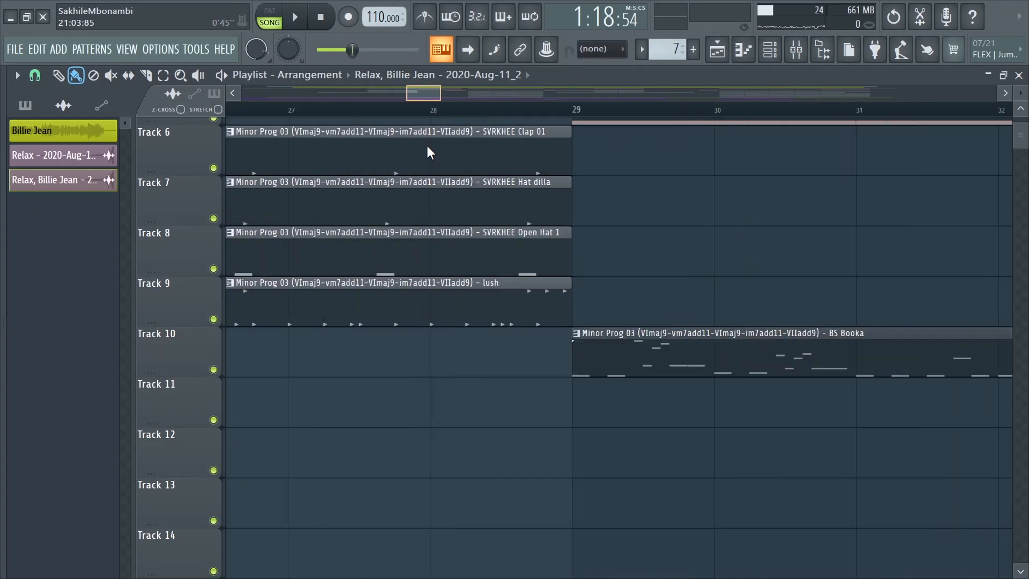
scroll(458, 160, down, 7)
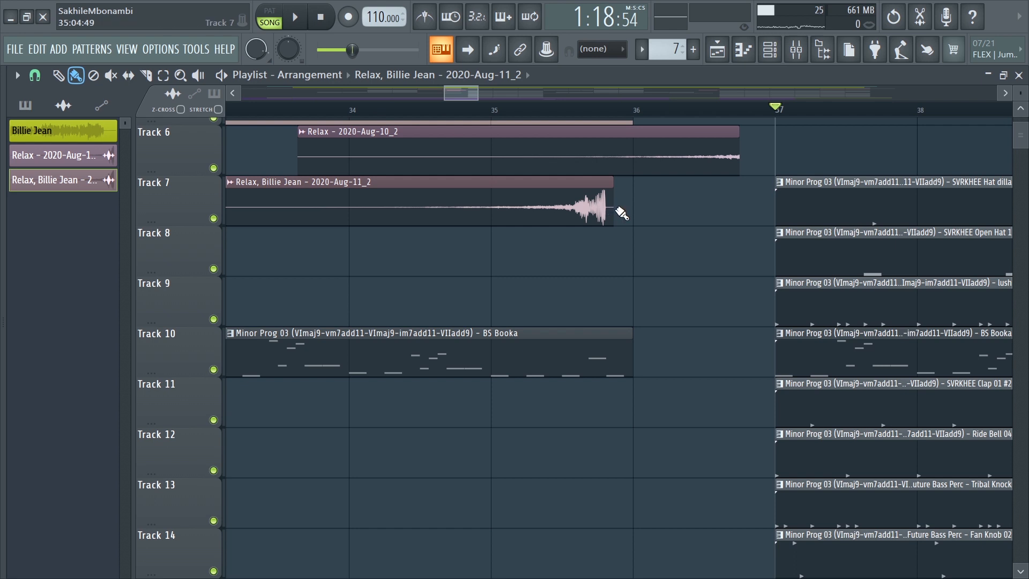
drag(615, 204, 608, 204)
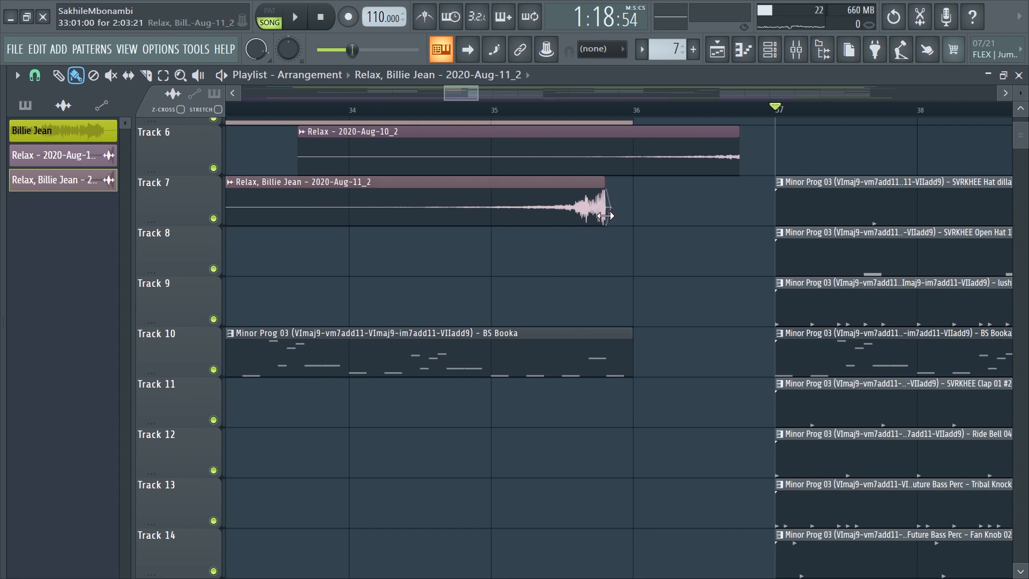
drag(555, 215, 699, 220)
drag(754, 203, 730, 213)
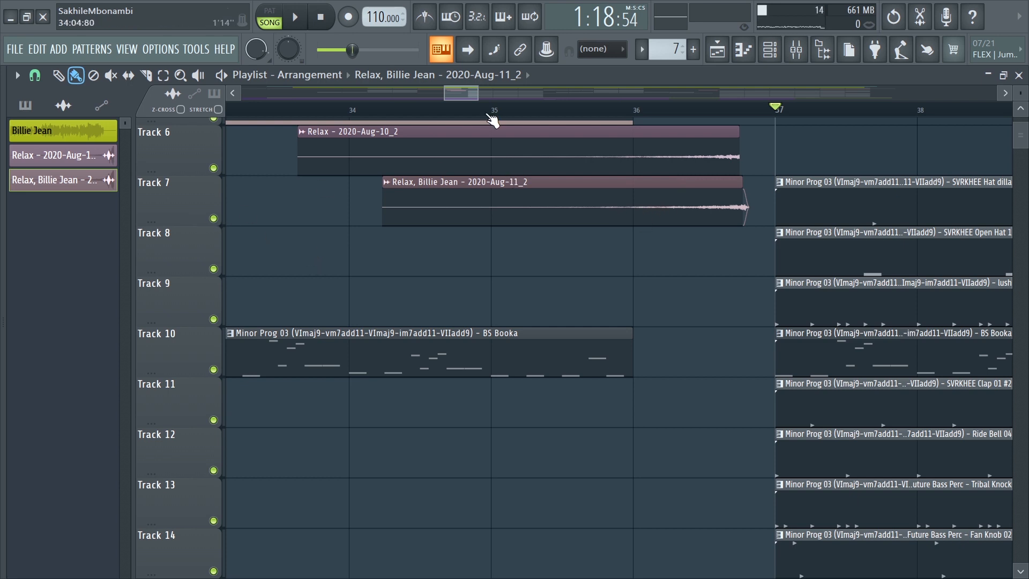
Compare the reversed clips on tracks 6 and 7, and view the channel settings of the track 7 sample
drag(479, 93, 490, 92)
drag(1021, 96, 1021, 110)
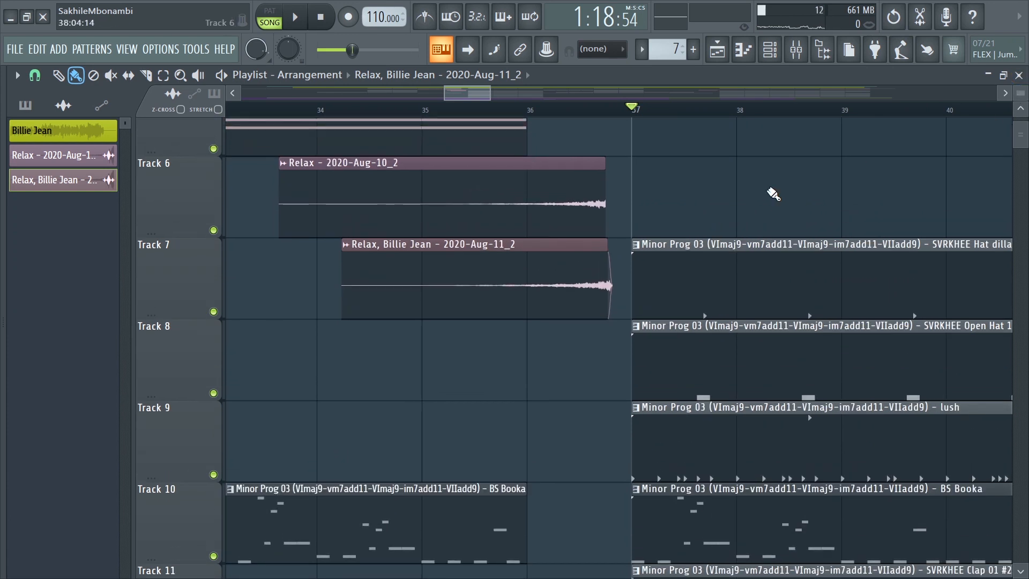
scroll(773, 194, up, 3)
scroll(723, 220, down, 1)
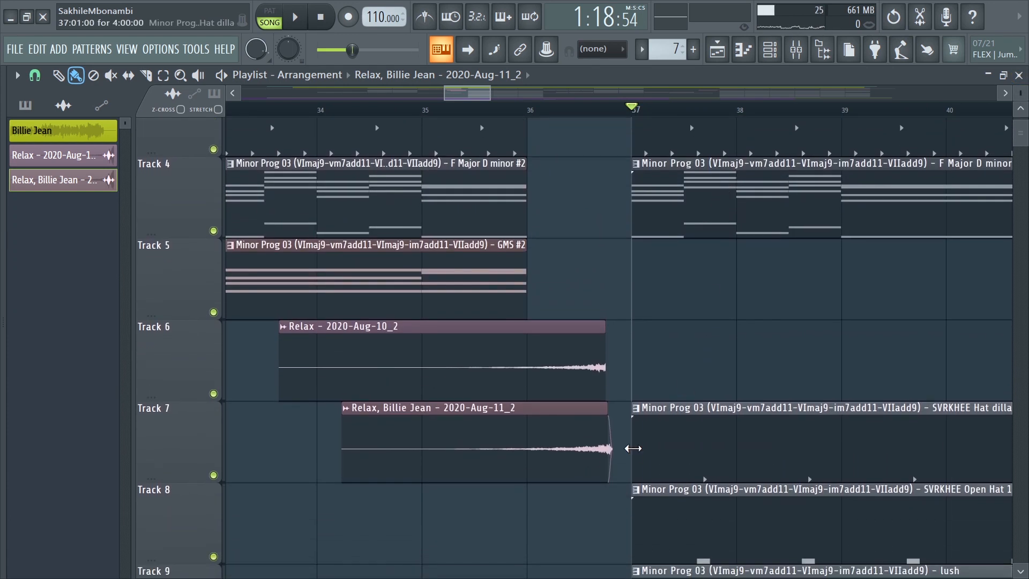
double_click(539, 443)
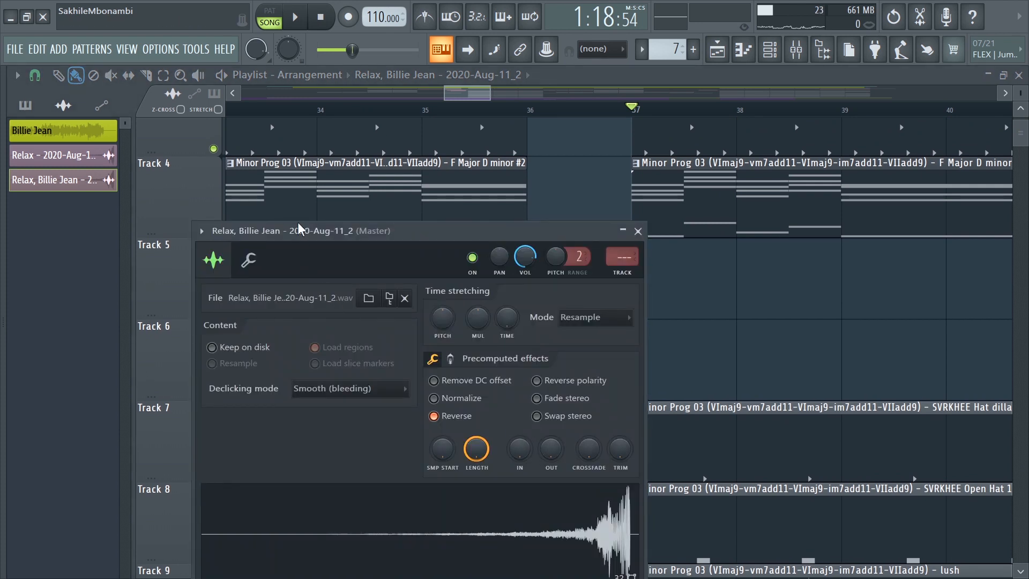
drag(298, 230, 316, 239)
click(655, 242)
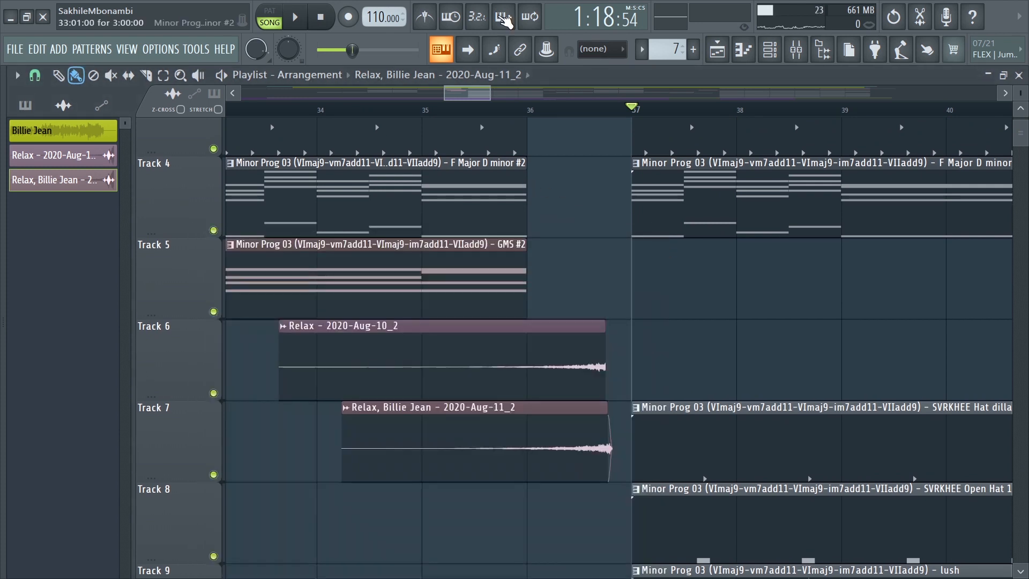
Mute track 6 and play the transition from bar 35 to hear the new reversed clip, stopping before bar 37
click(486, 110)
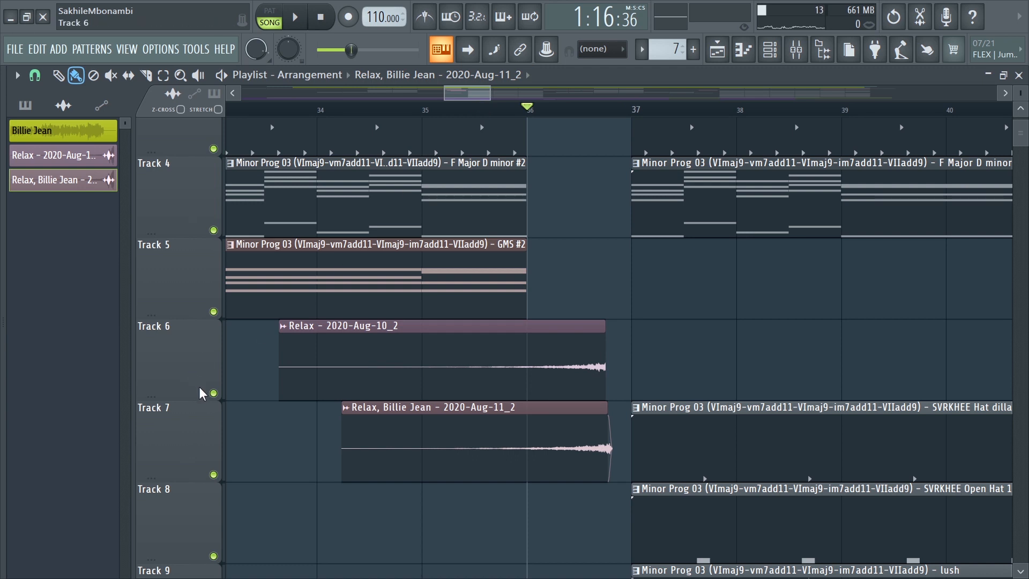
click(213, 393)
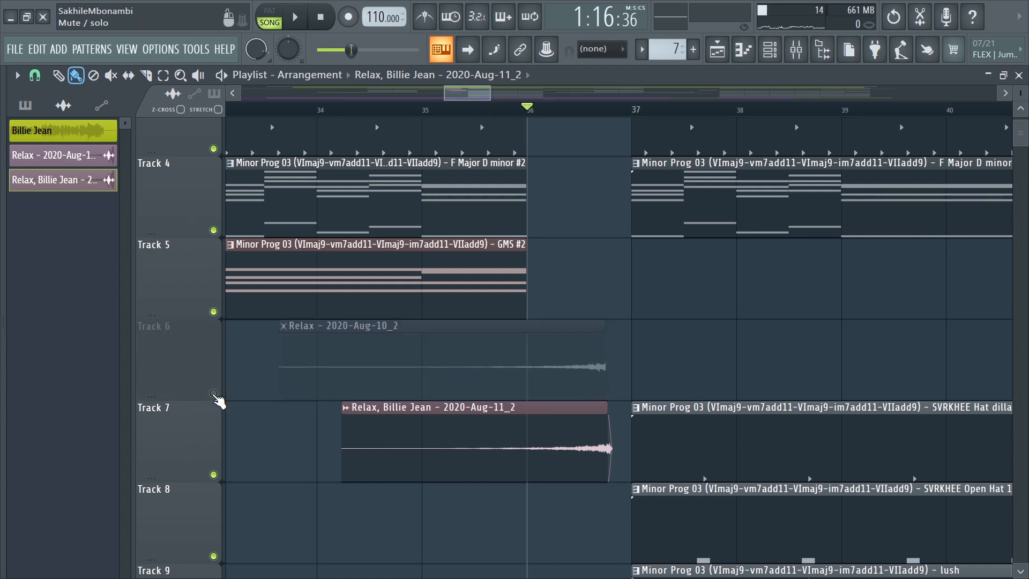
click(378, 115)
key(space)
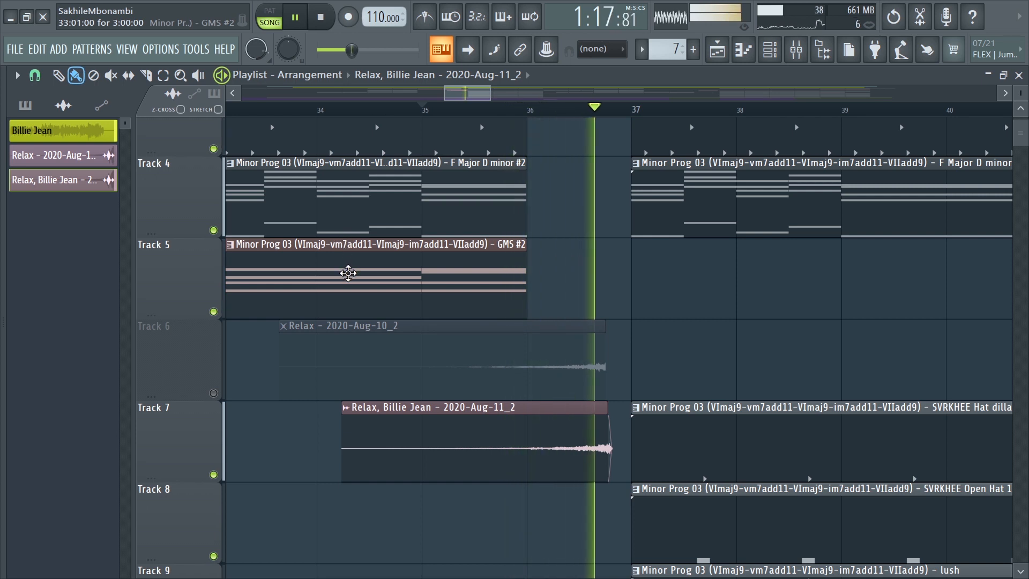
key(space)
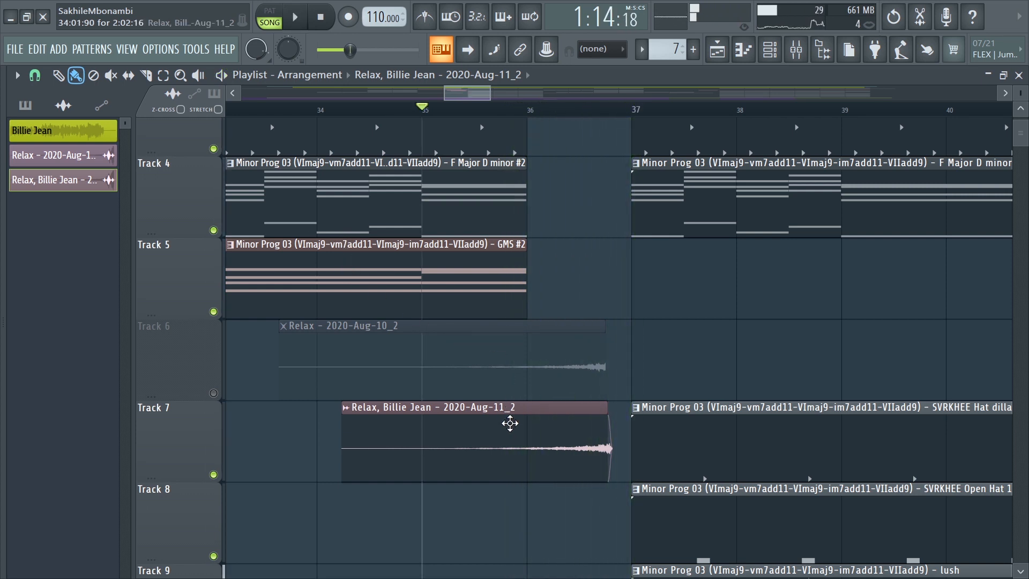
Examine the channel settings of both reversed samples and the Fruity parametric EQ 2 curve on Insert 16
double_click(509, 423)
click(654, 239)
double_click(573, 371)
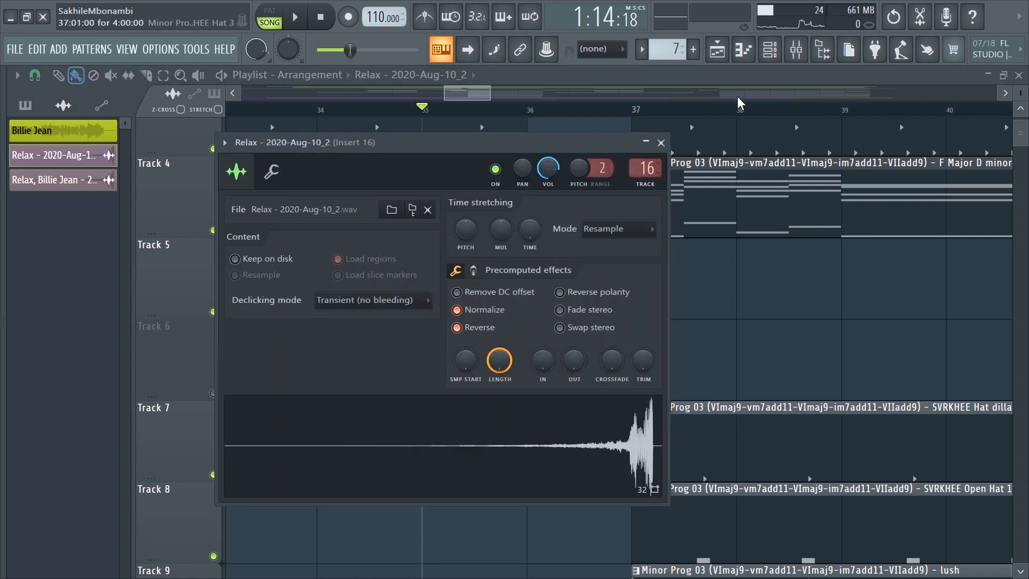
click(796, 50)
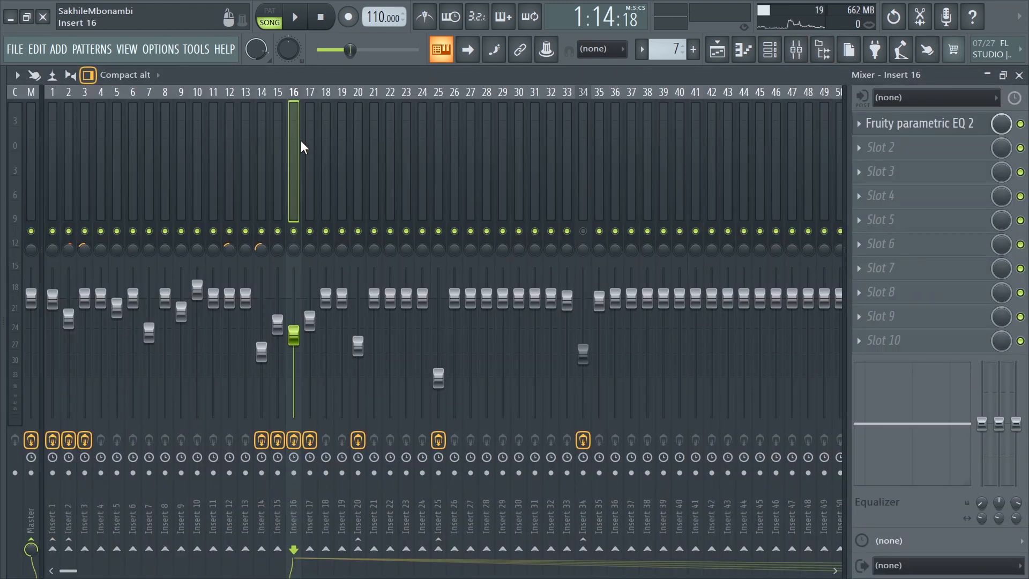
click(884, 124)
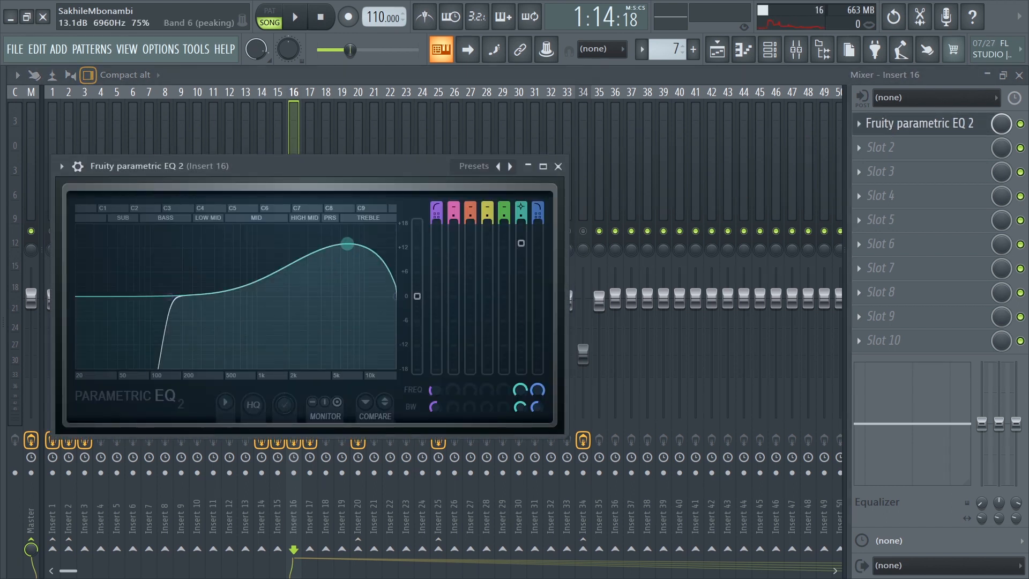
click(558, 167)
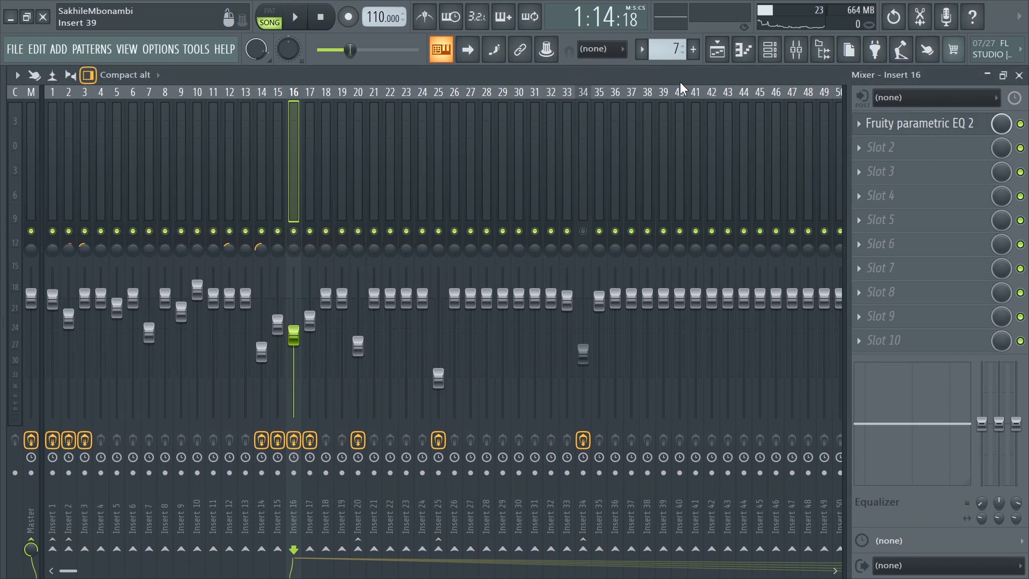
Switch the mute from track 6 to track 7 in the playlist and delete the reversed Relax, Billie Jean - 2020-Aug-11_2 clip
click(717, 50)
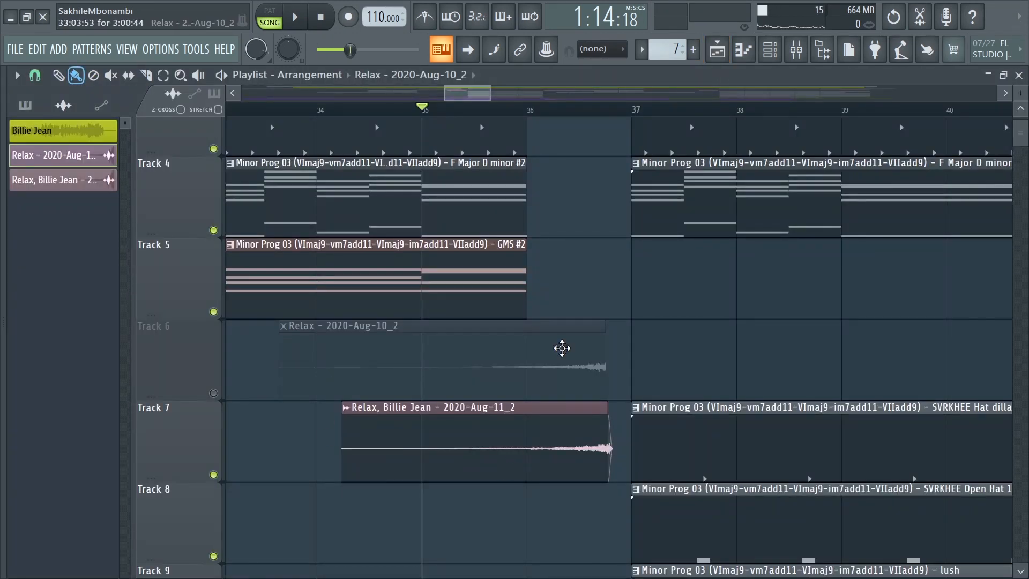
click(214, 475)
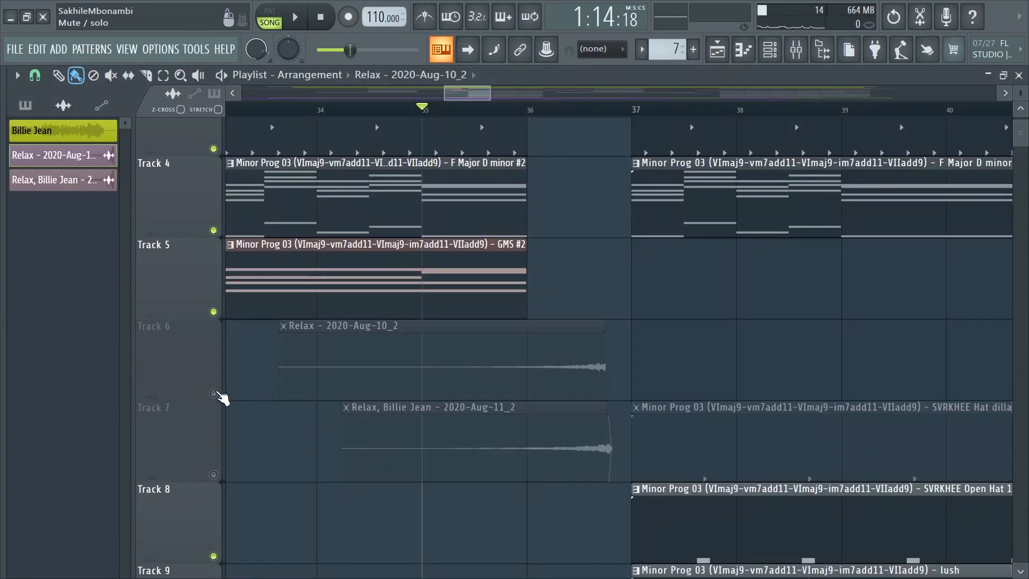
click(213, 393)
click(345, 407)
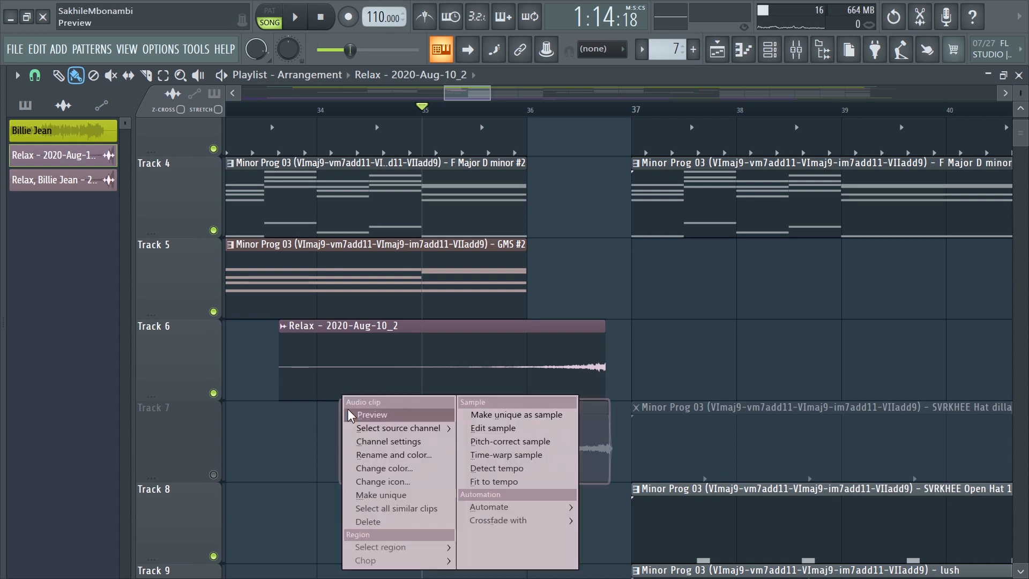
click(415, 527)
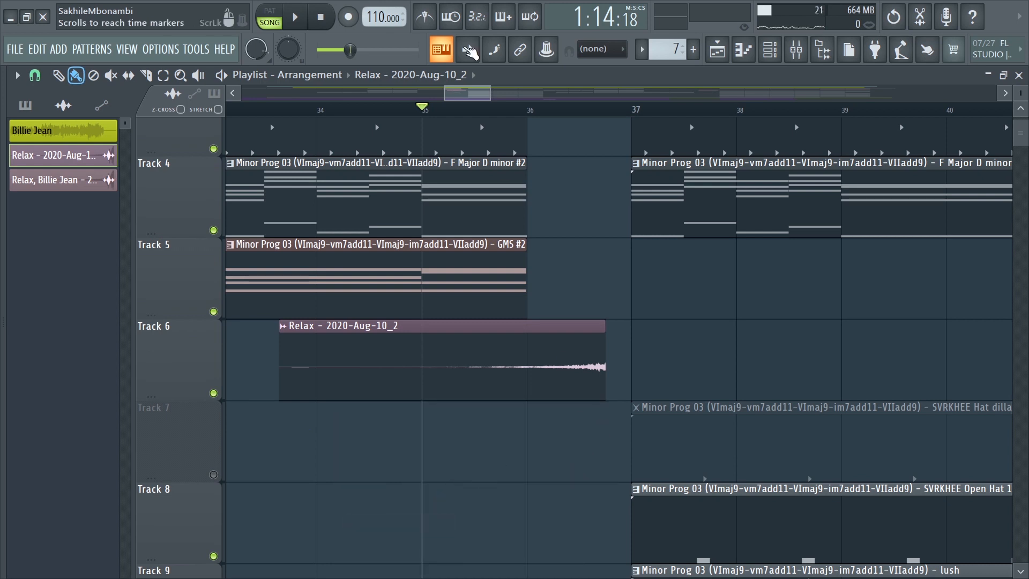
Play the transition from bar 35 with the track 6 Relax clip, stop after bar 37, and unmute track 7
key(space)
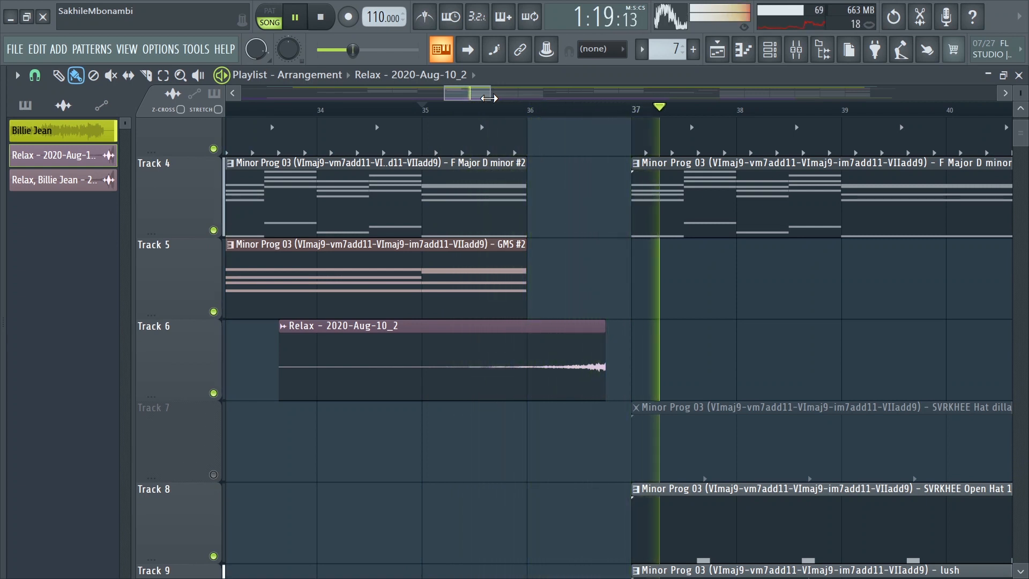
key(space)
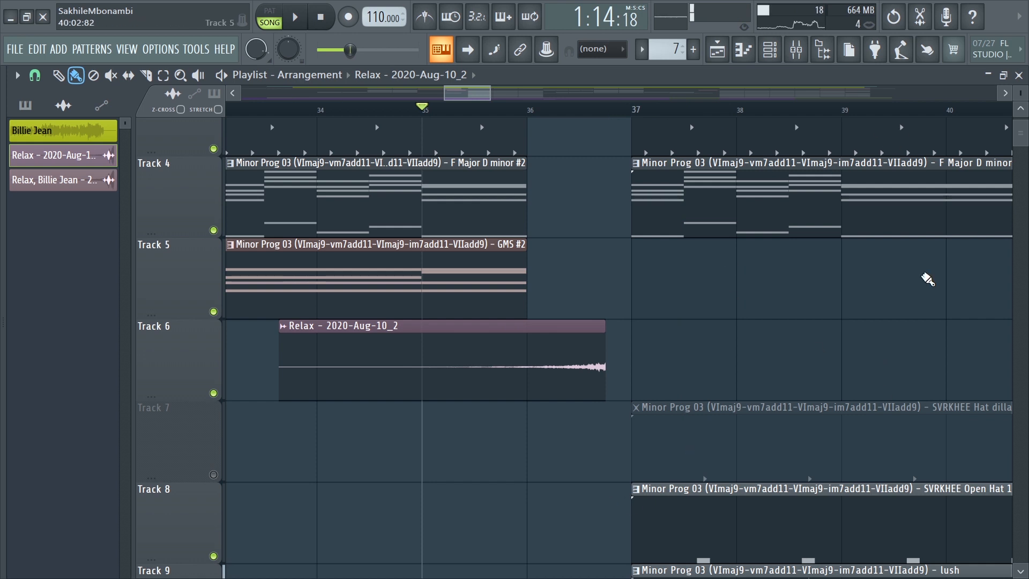
click(219, 473)
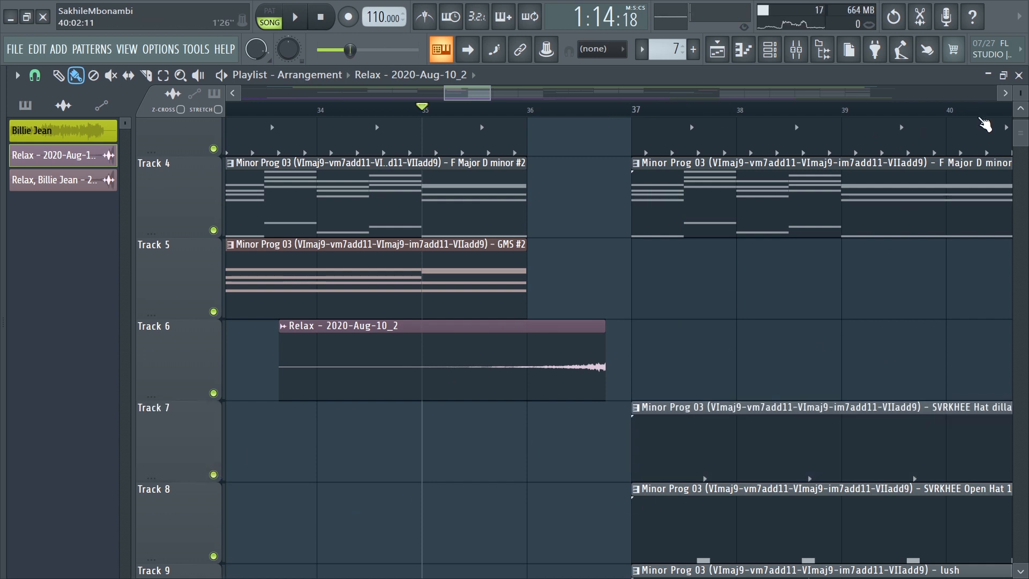
Play the arrangement from bar 35 with all tracks from 4 to 18 in view
scroll(1021, 92, down, 1)
scroll(1021, 92, down, 3)
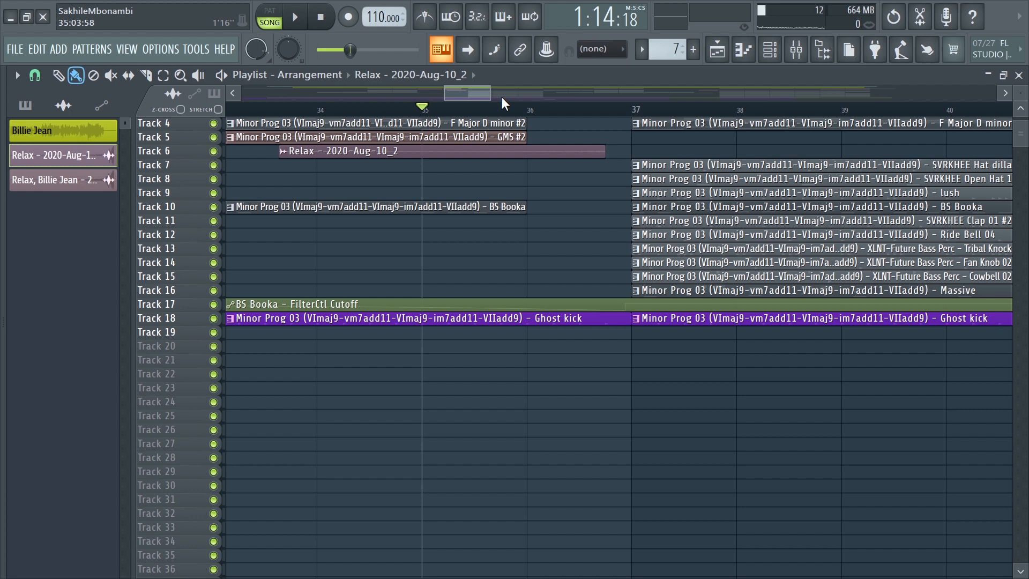
key(space)
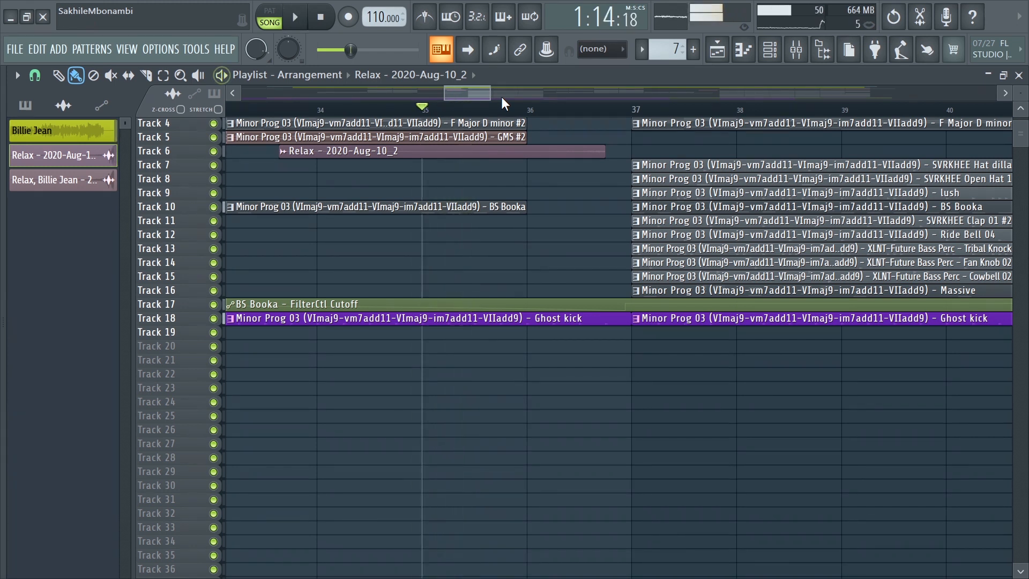